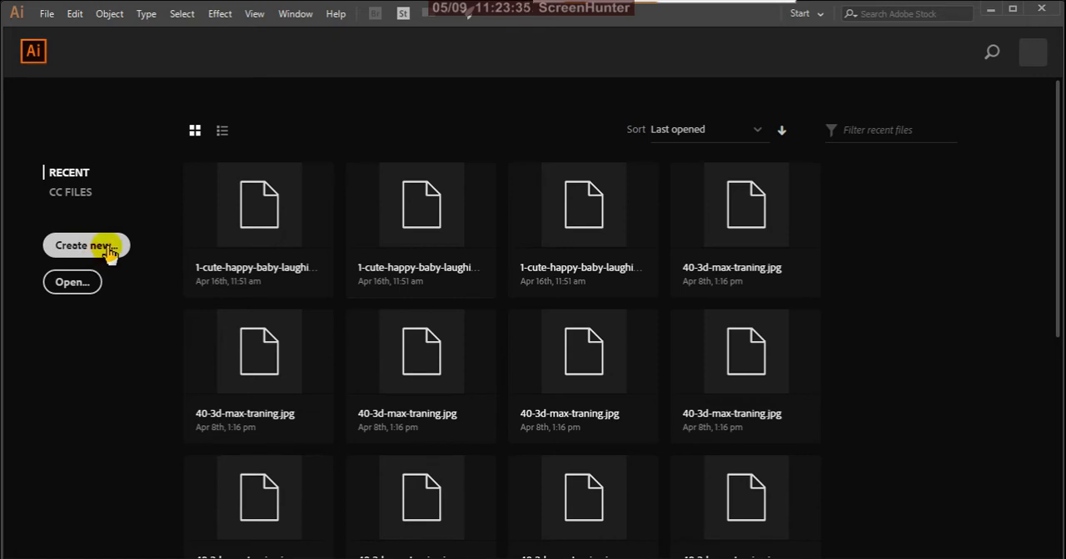
- Create a one-artboard A4 portrait document with the Print profile, millimetre units and CMYK color mode
click(86, 245)
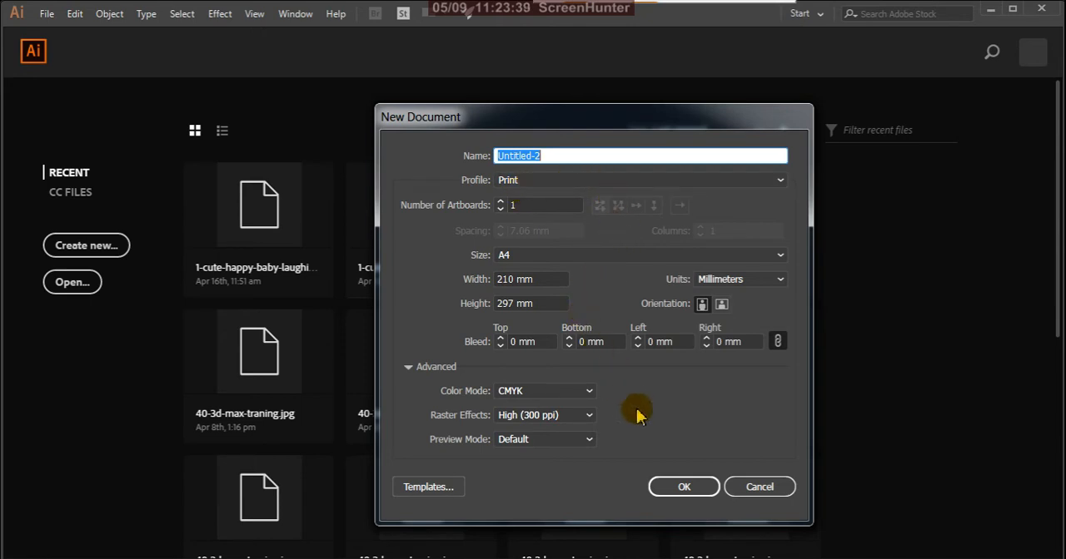
click(685, 489)
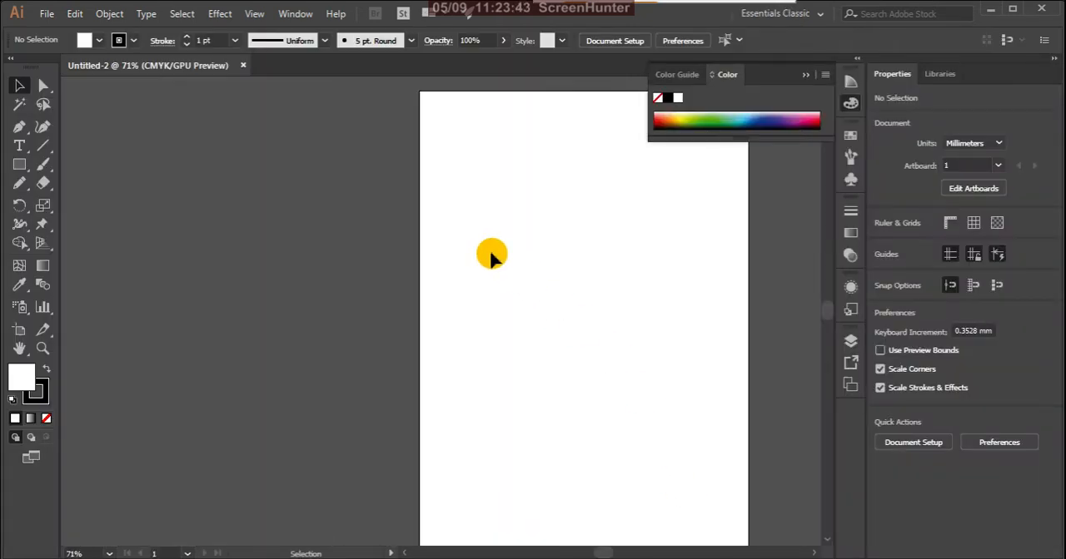
scroll(407, 312, down, 1)
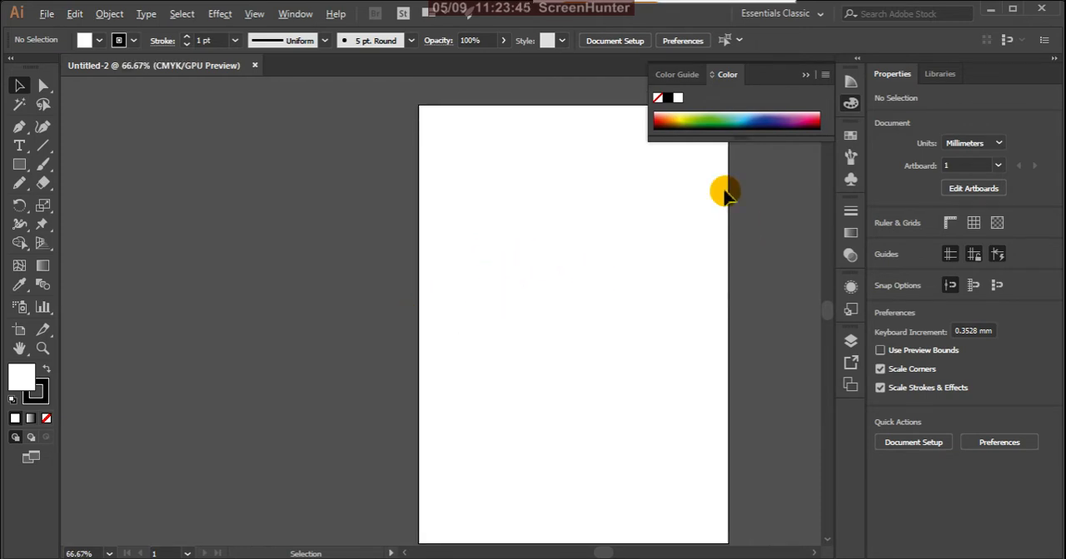
scroll(649, 216, up, 1)
scroll(542, 274, down, 2)
scroll(607, 281, up, 2)
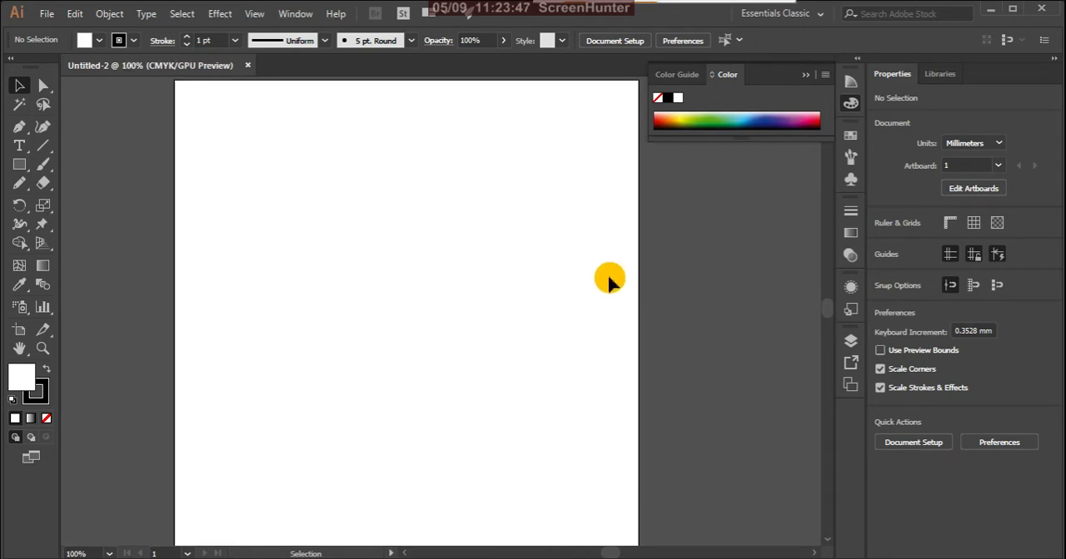
click(46, 88)
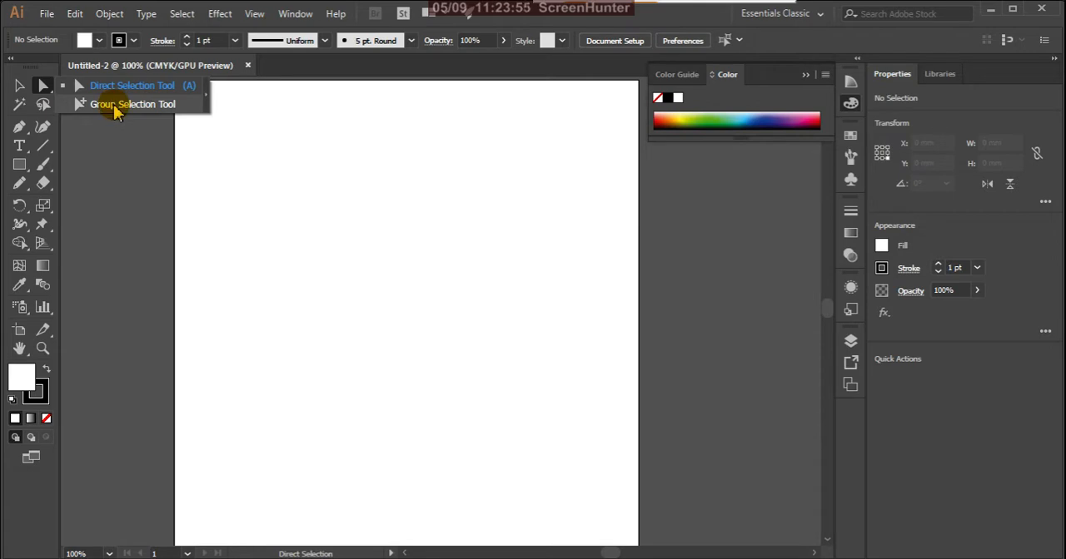
click(20, 89)
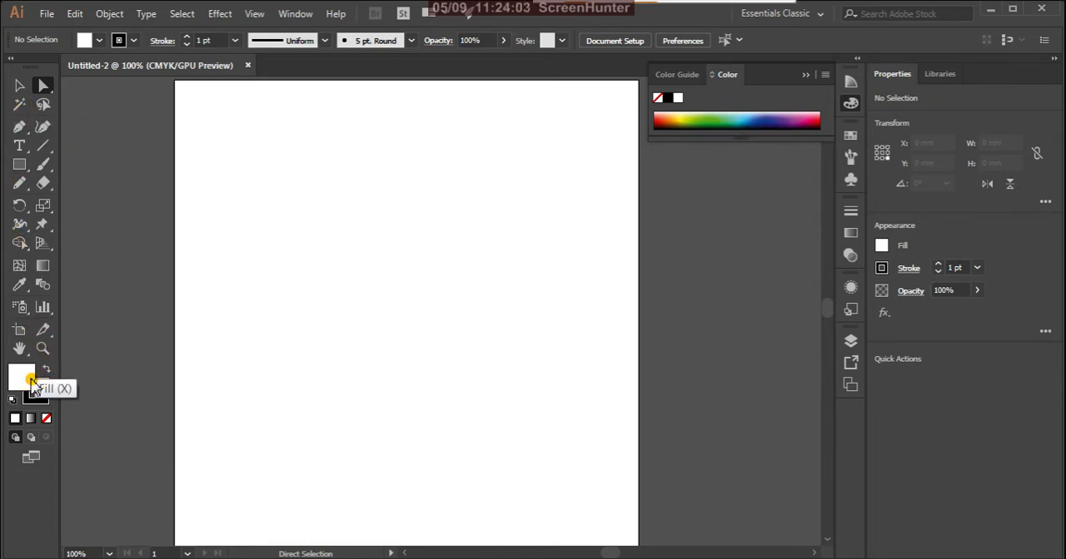
- Set the default fill color to red F40C0C
double_click(32, 384)
click(510, 275)
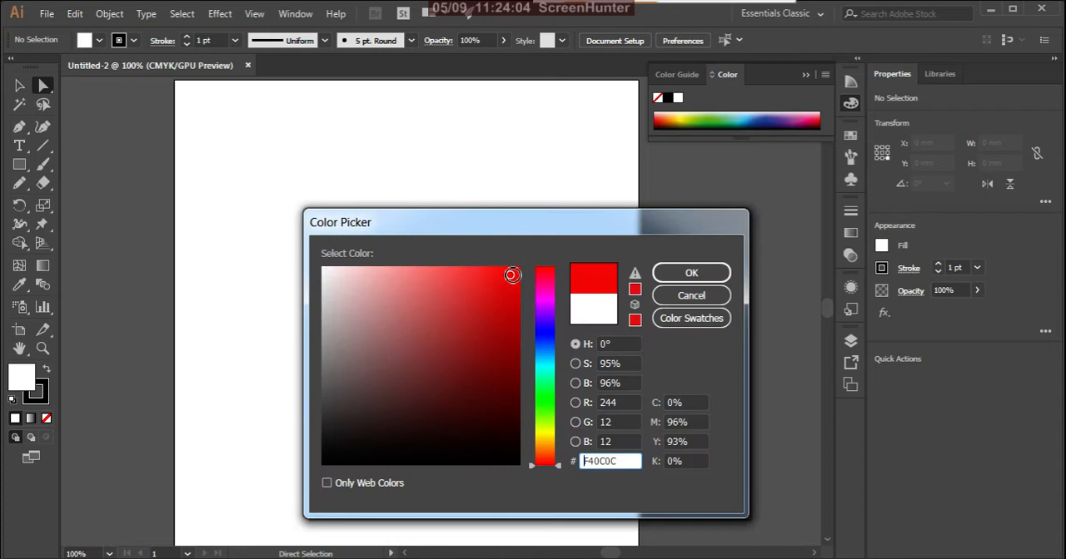
click(666, 278)
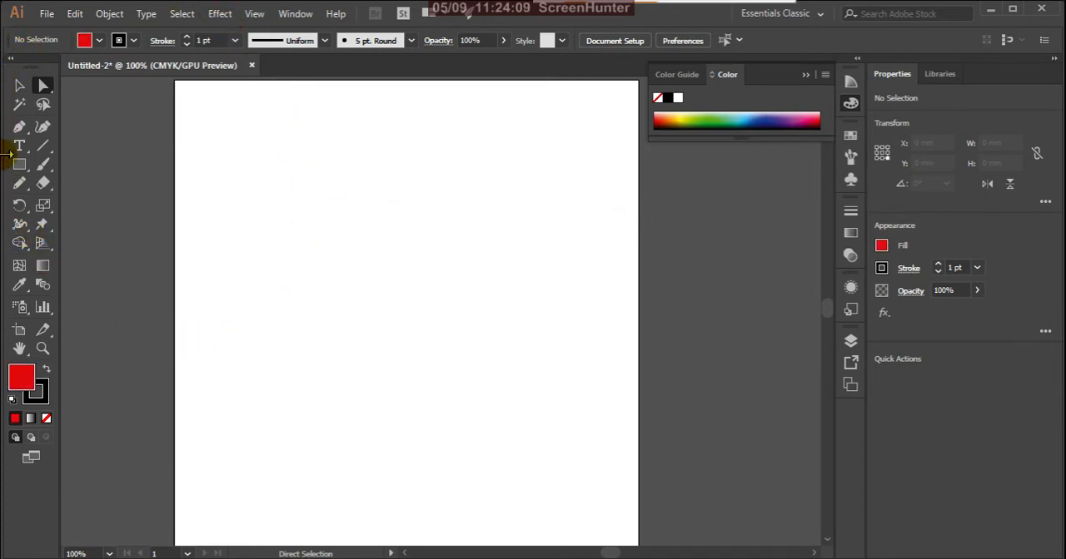
- Draw four separate rectangles in two loose rows on the artboard, about 48×44 and 51×40 mm above, 41×37 and 35×45 mm below
click(19, 164)
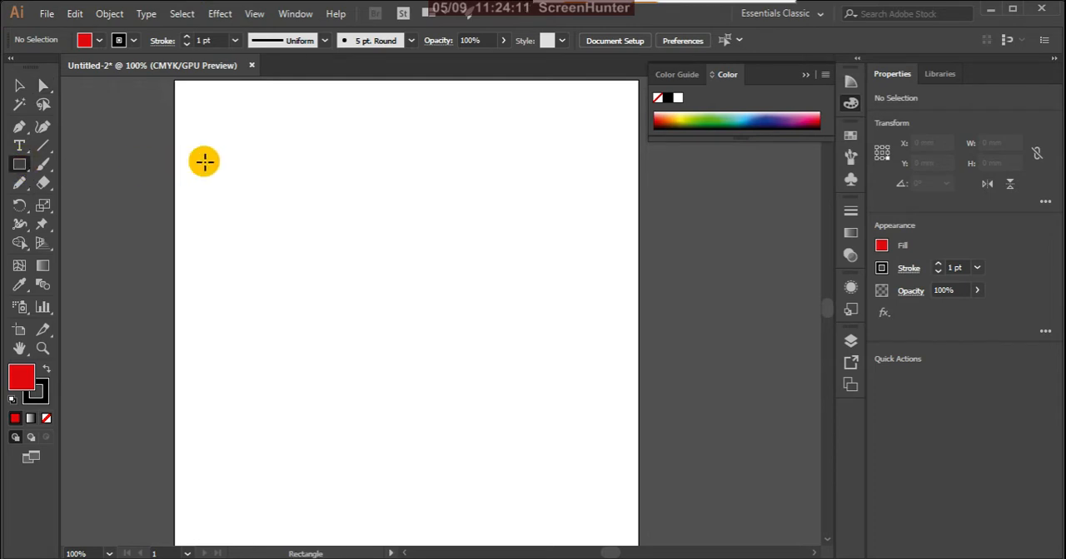
drag(232, 145, 339, 243)
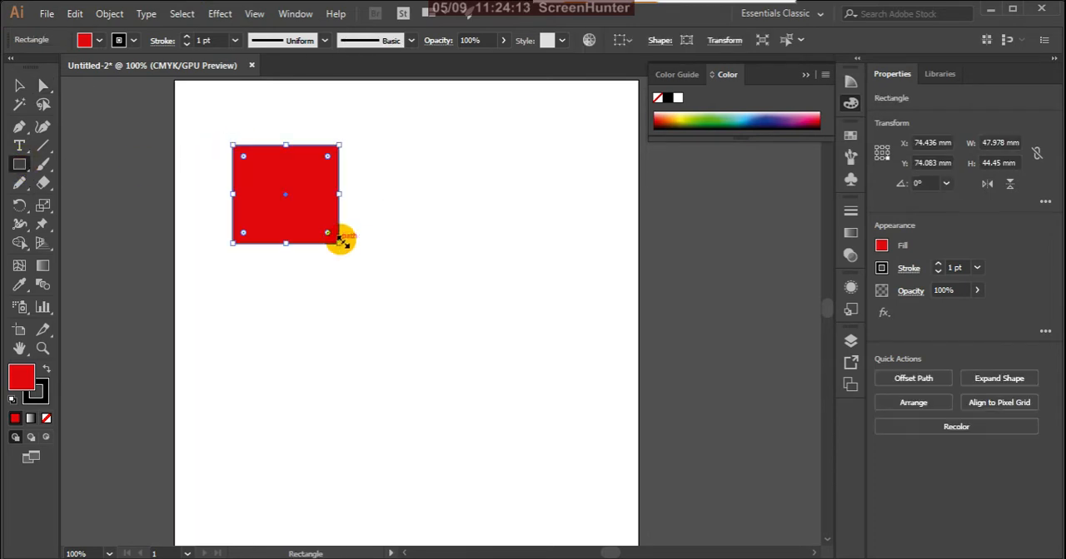
drag(401, 152, 514, 240)
drag(284, 293, 376, 376)
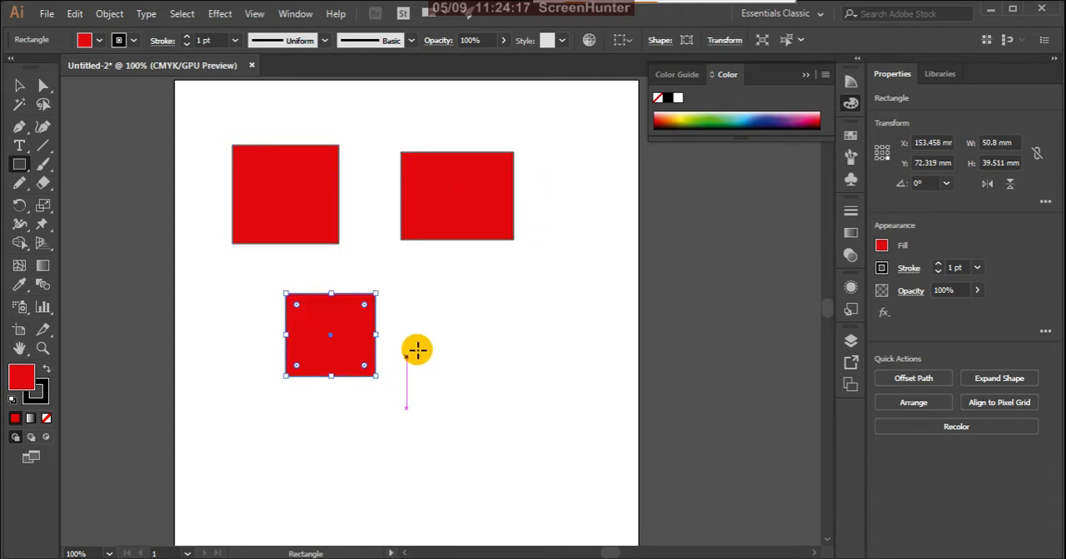
drag(435, 322, 515, 421)
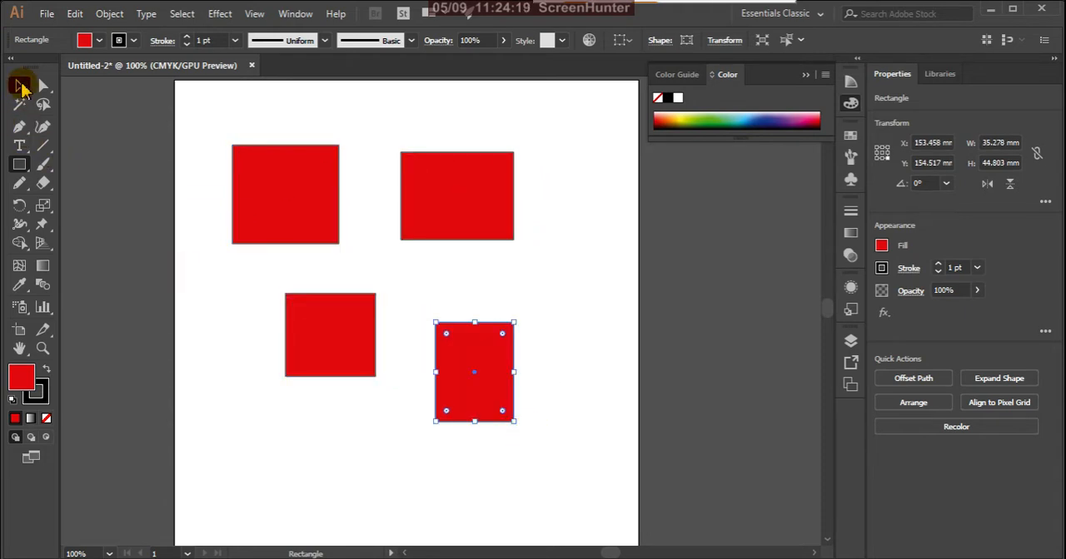
- Change the fill of the lower-left rectangle to light blue
click(23, 87)
click(292, 421)
click(342, 352)
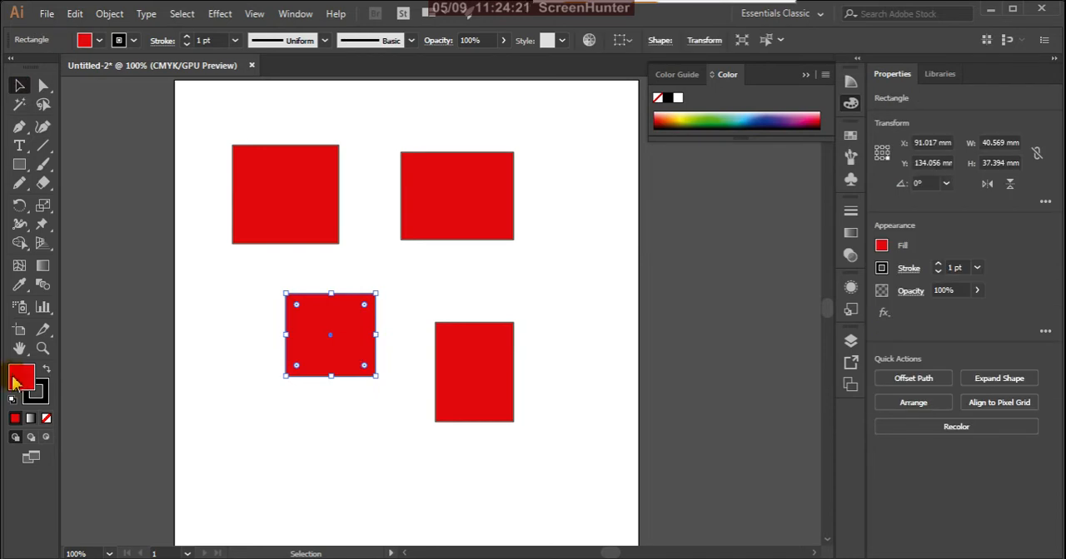
double_click(24, 379)
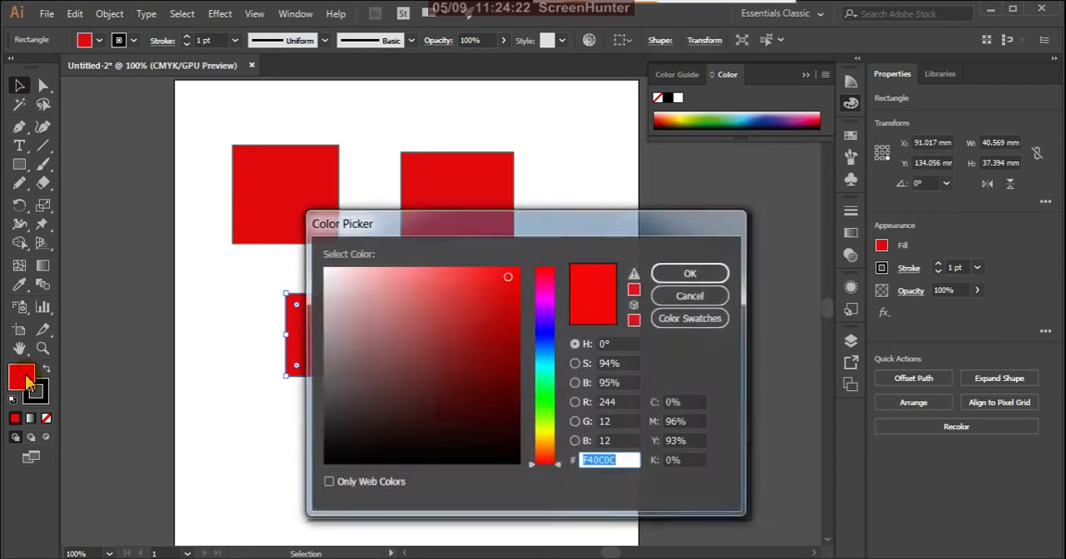
click(550, 366)
click(690, 273)
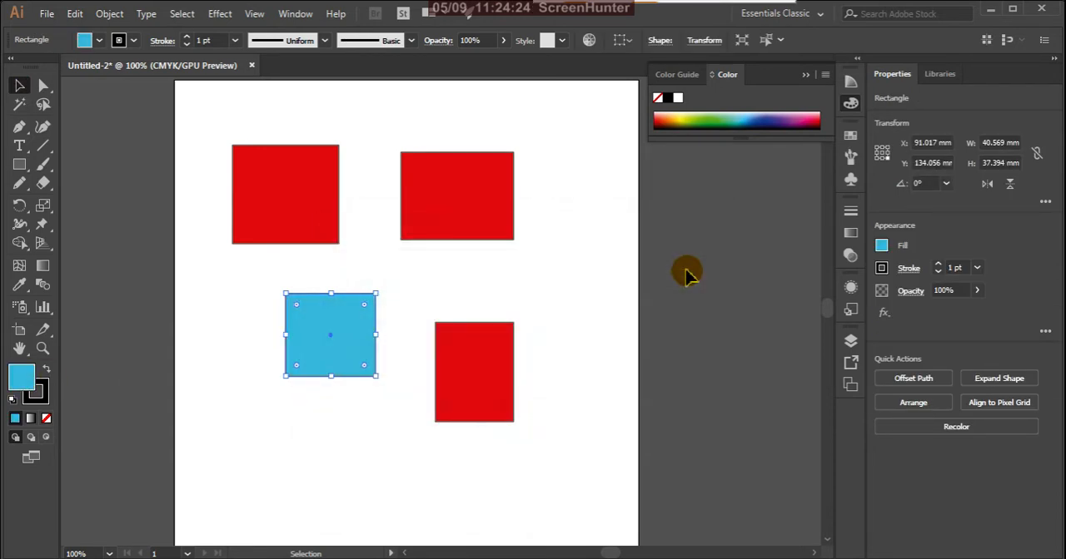
- Copy the light blue fill of the lower-left rectangle onto the upper-right rectangle with the Eyedropper, and clear the selection
click(574, 259)
click(489, 200)
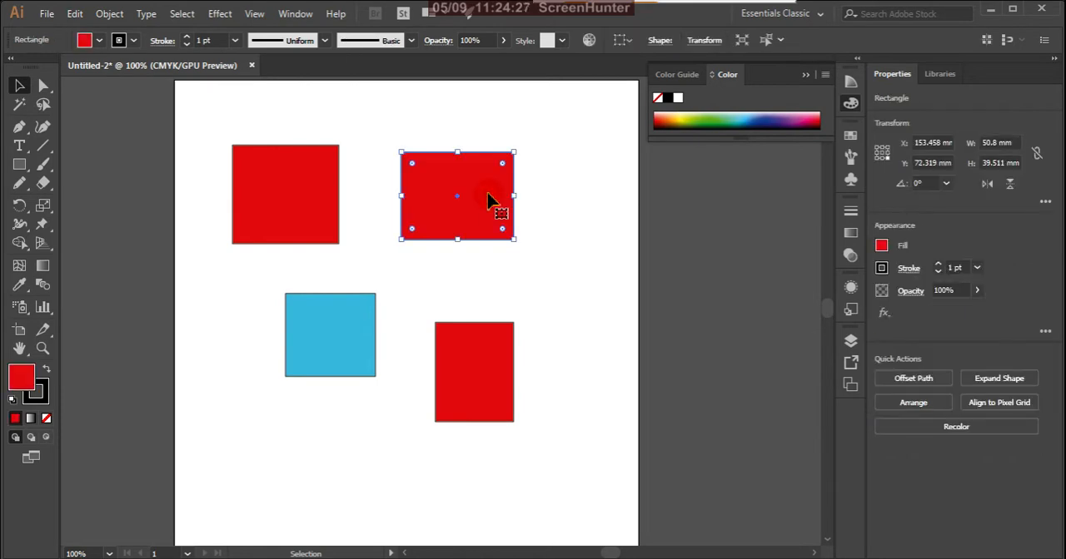
key(i)
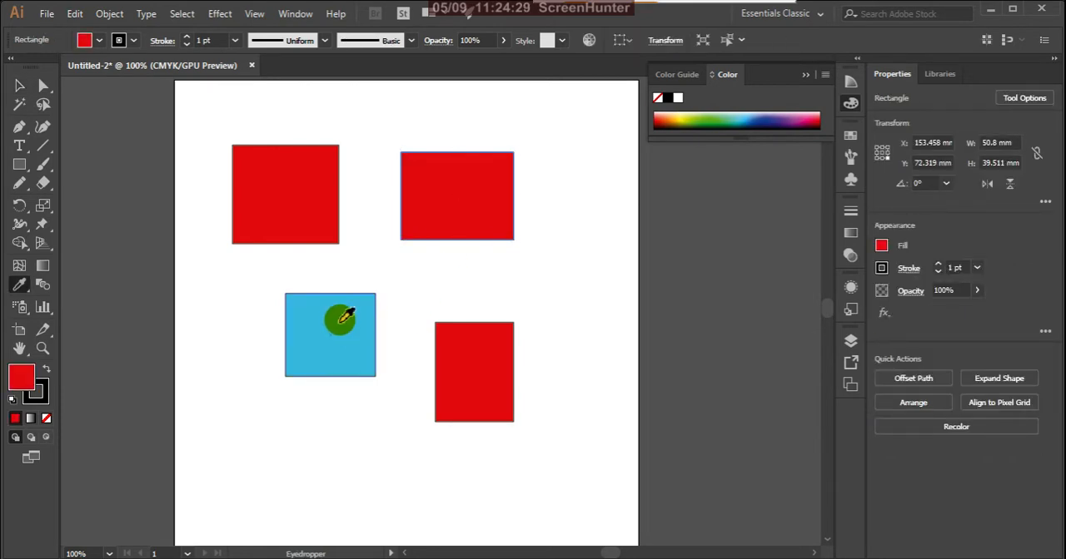
click(339, 319)
click(19, 86)
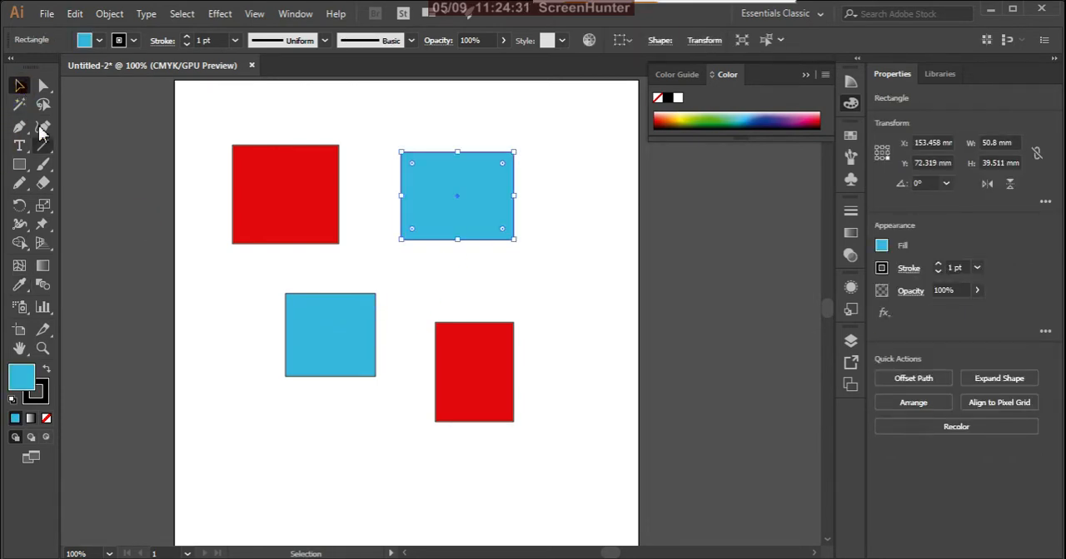
click(199, 313)
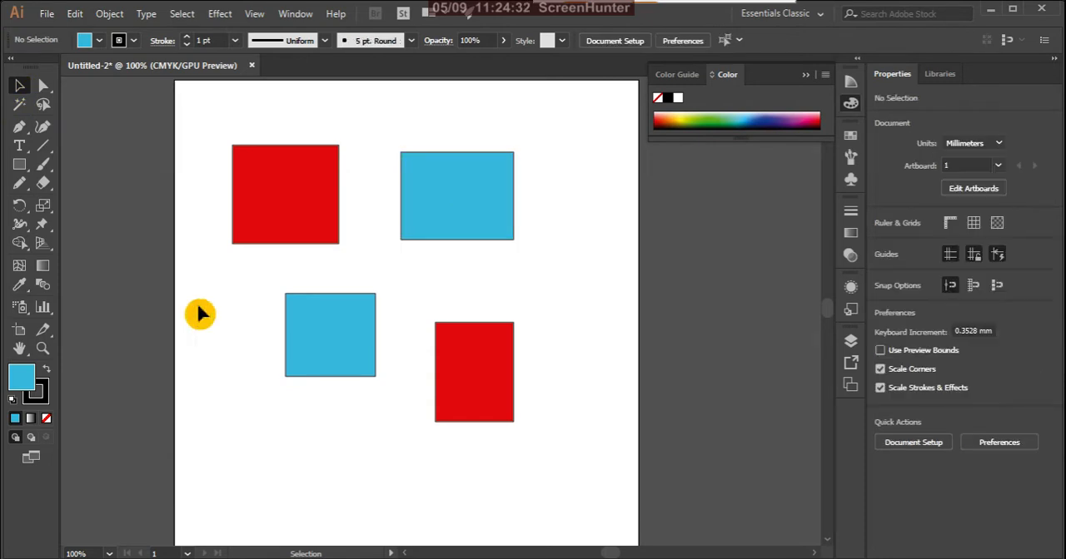
- Open the Magic Wand options and select both red rectangles at once by their matching fill color
click(479, 407)
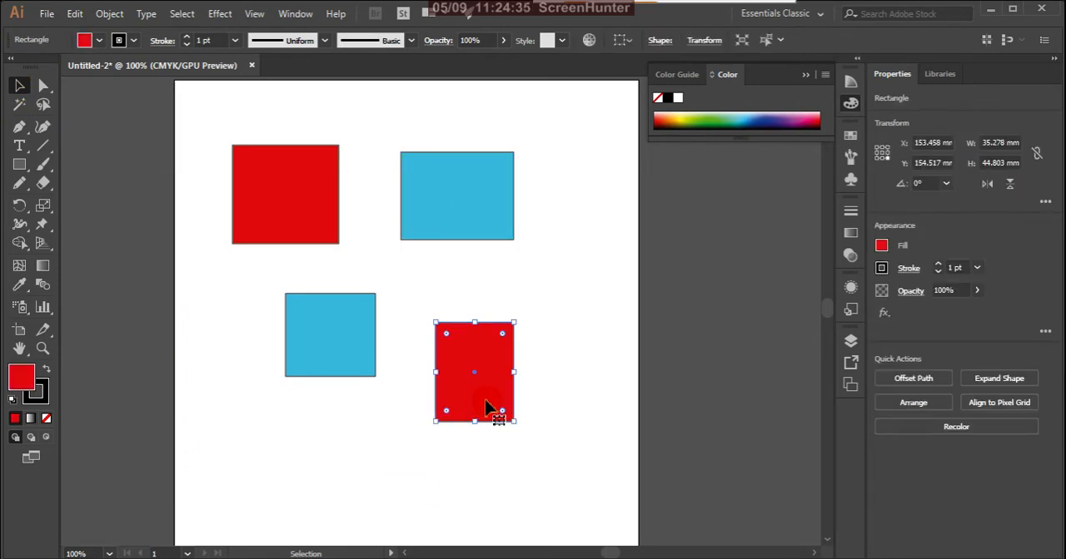
click(379, 447)
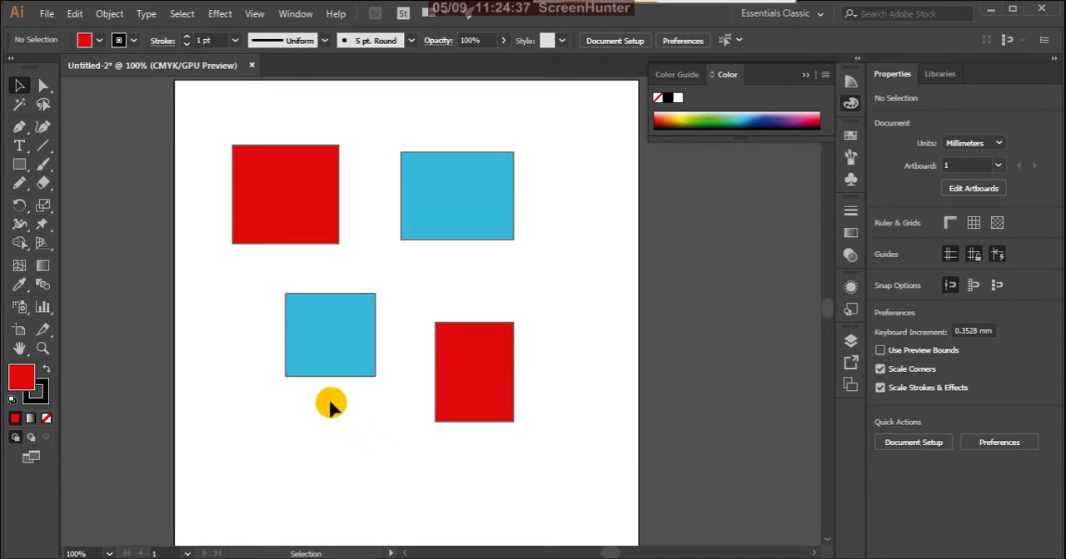
click(21, 106)
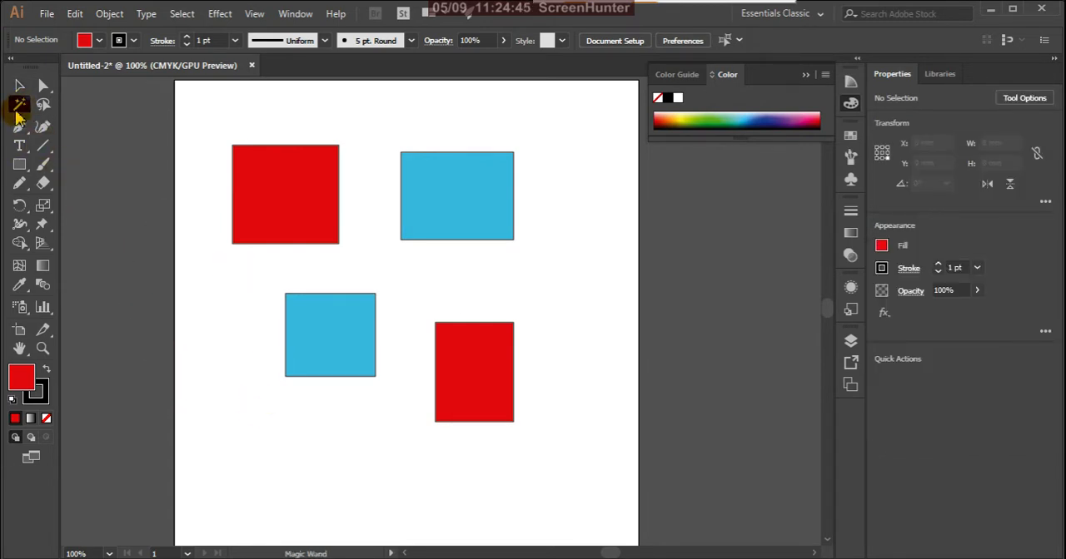
double_click(19, 109)
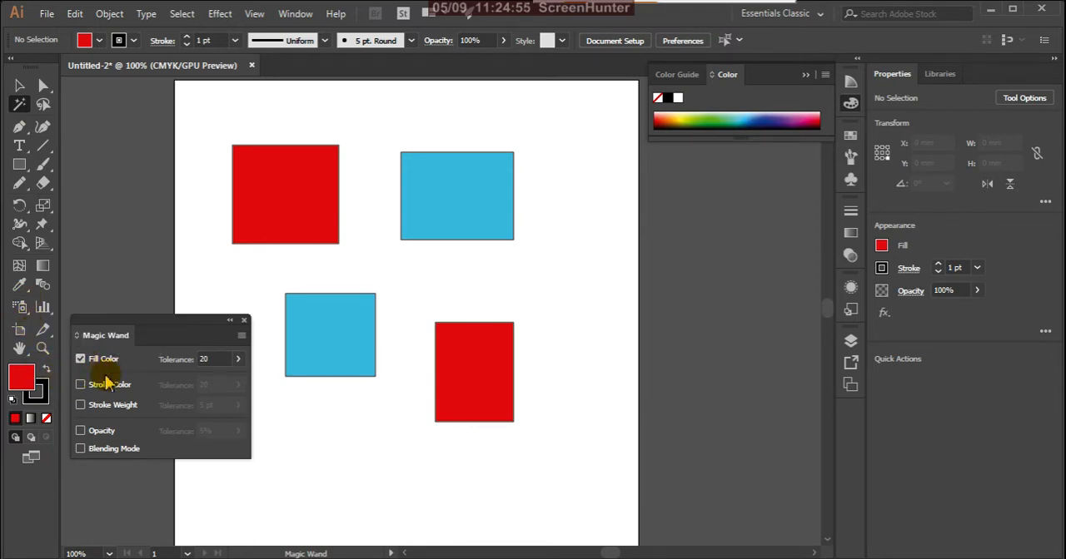
click(481, 359)
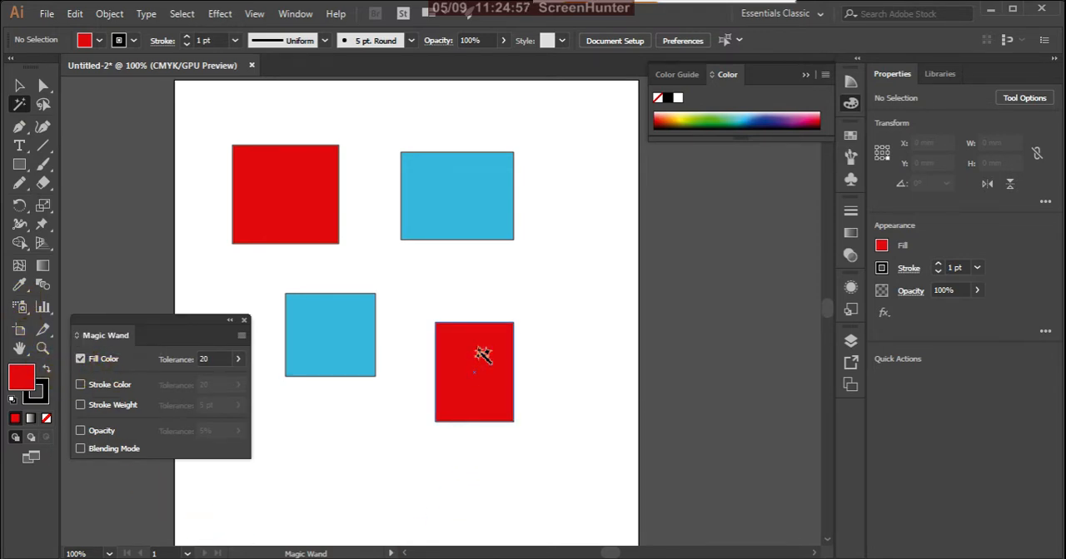
click(481, 354)
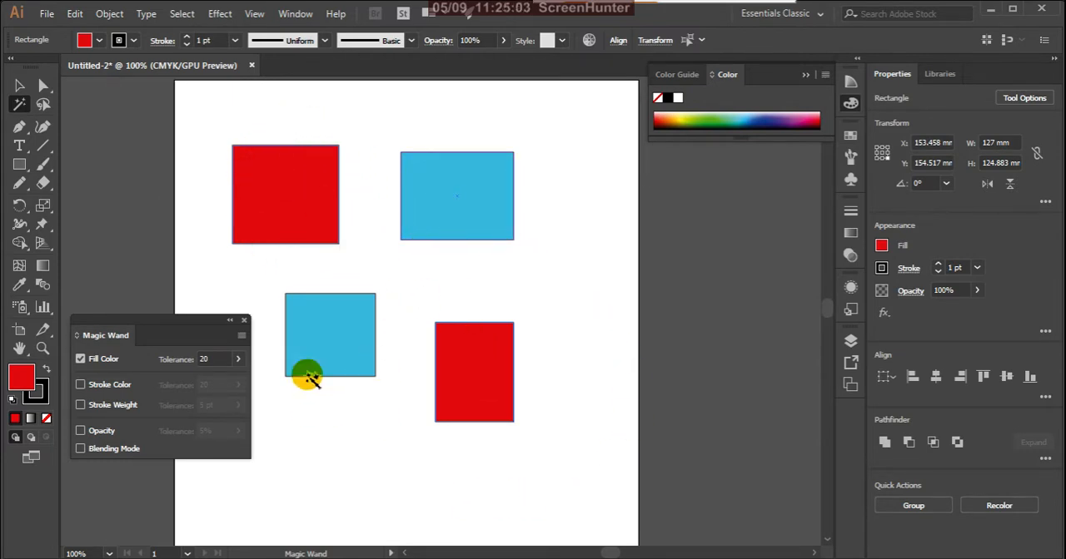
- Select both blue rectangles at once with the Magic Wand by their matching fill color
click(500, 184)
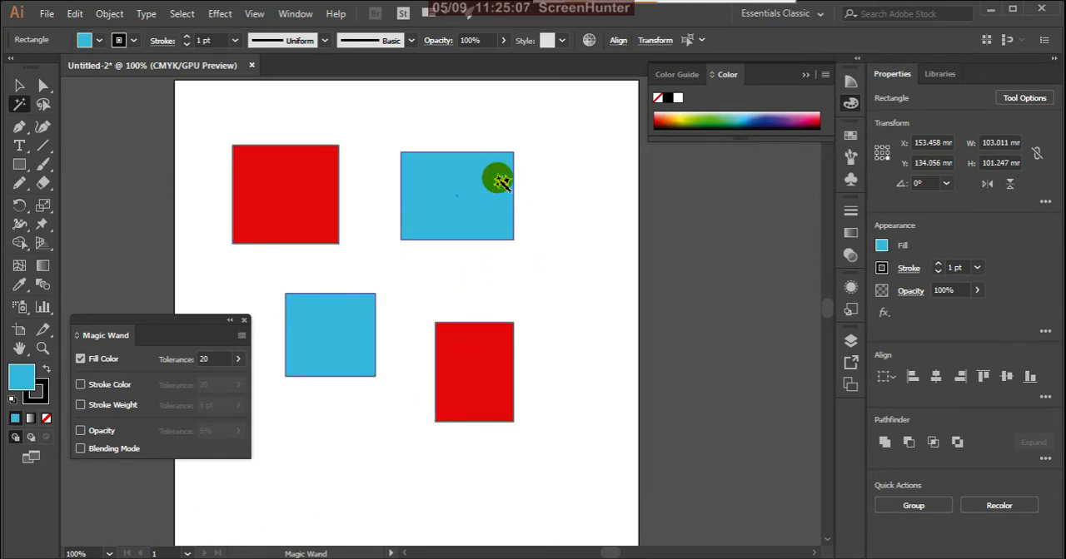
click(469, 180)
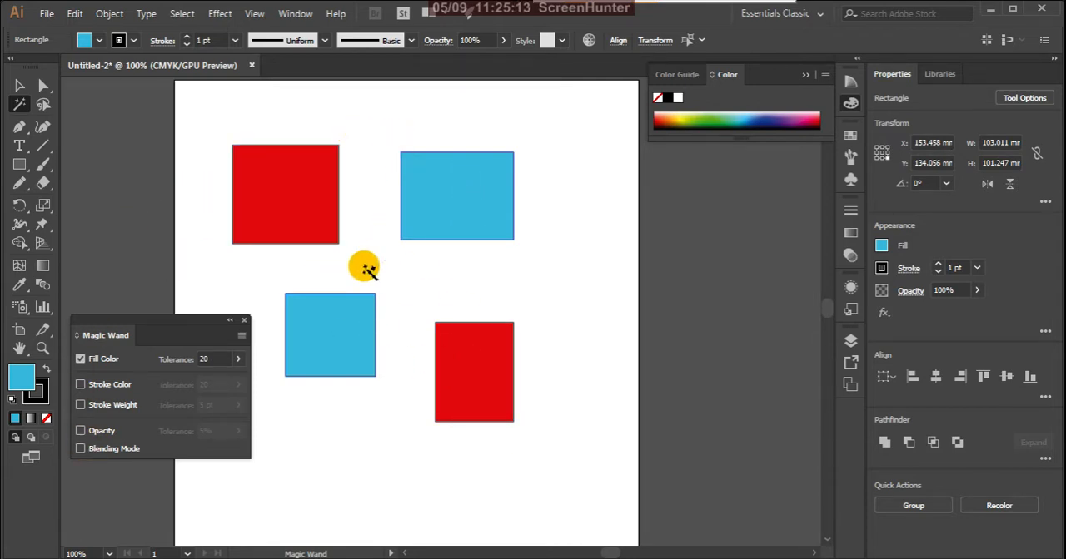
click(304, 313)
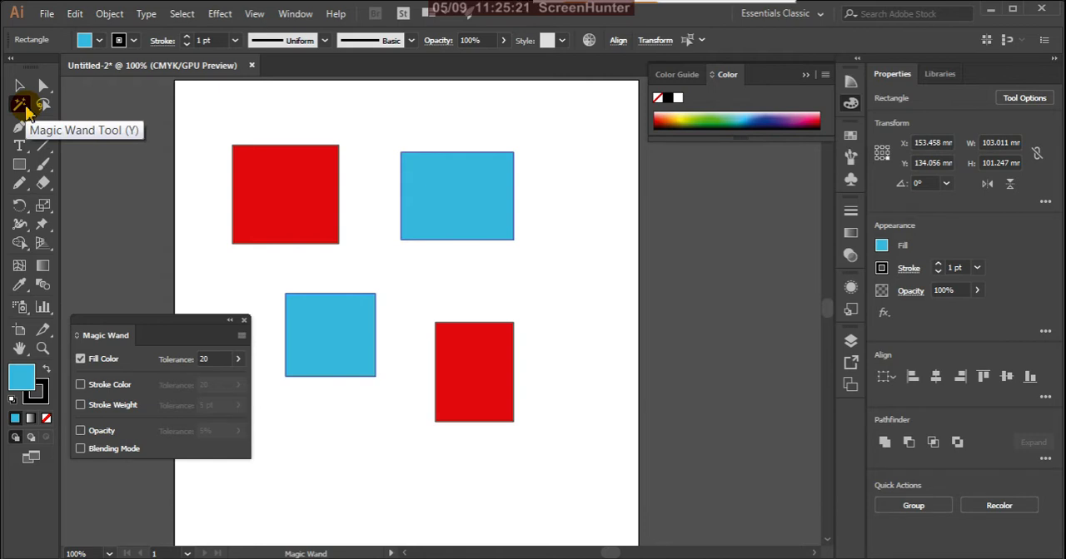
- Switch the Magic Wand from matching Fill Color to Stroke Color, select all four rectangles by their stroke, and clear the selection
click(81, 361)
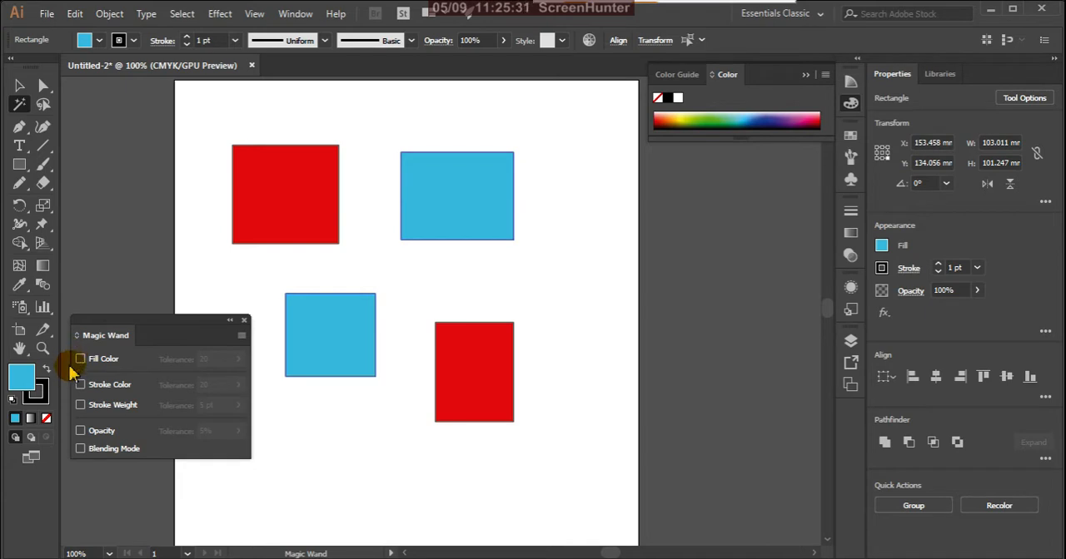
click(81, 386)
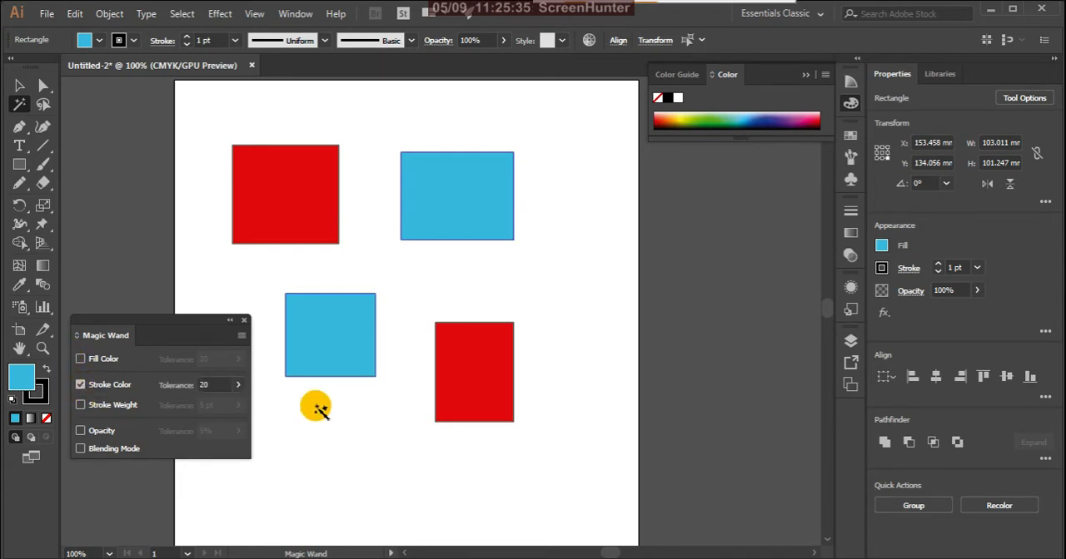
click(338, 312)
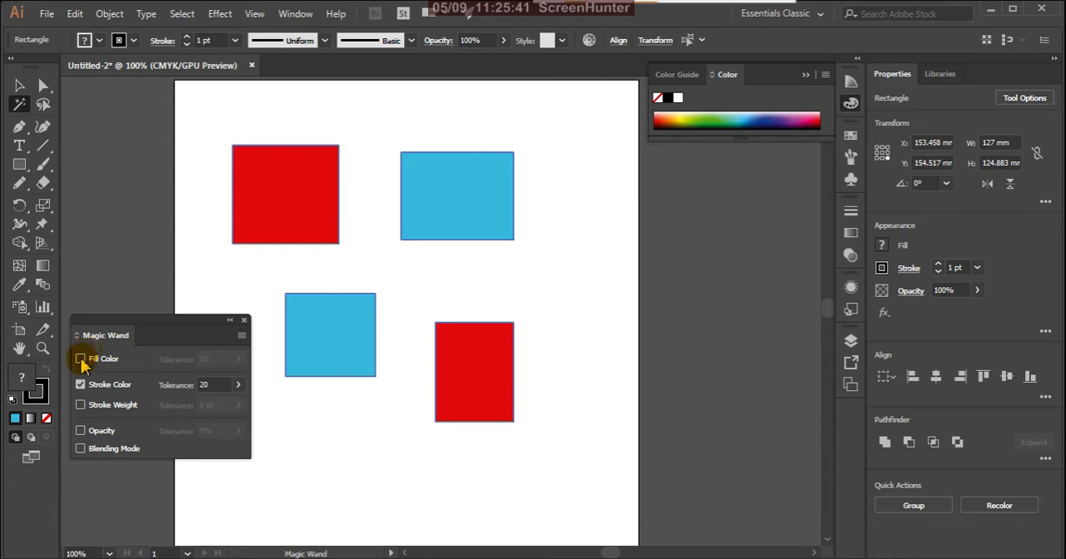
click(23, 89)
click(95, 172)
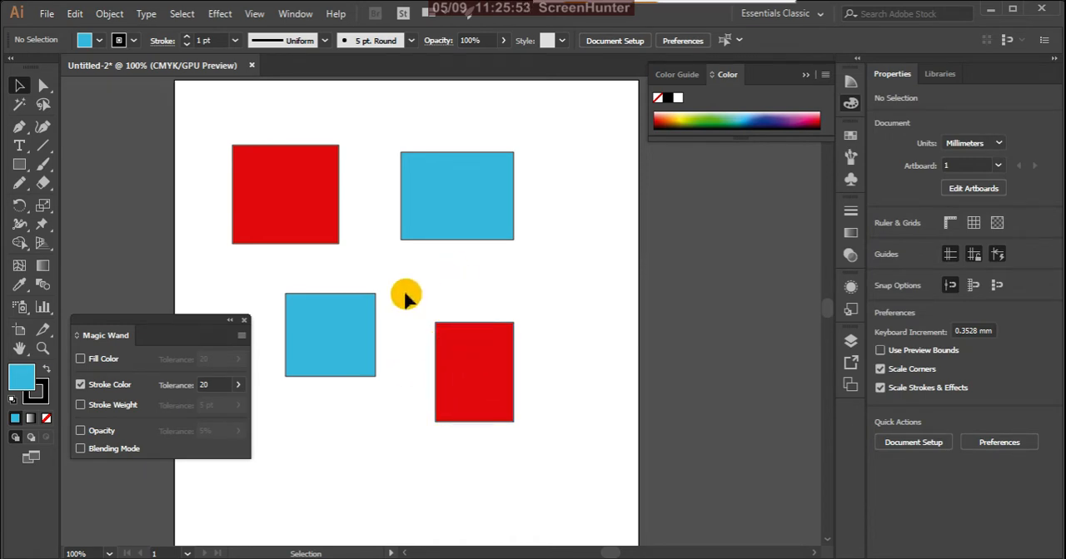
- Change the lower-left blue rectangle's stroke color to olive, and clear the selection
click(358, 325)
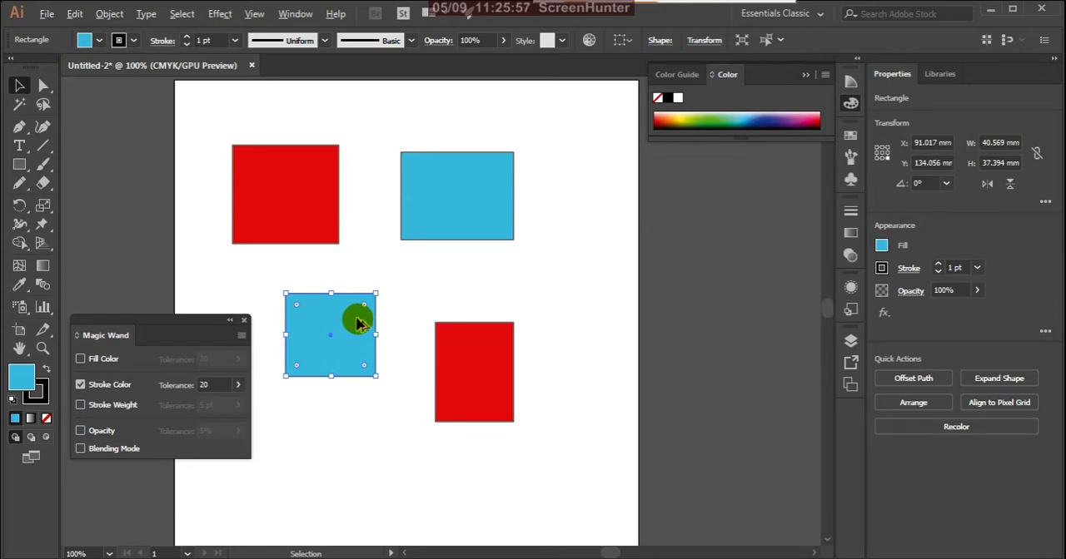
scroll(358, 325, up, 7)
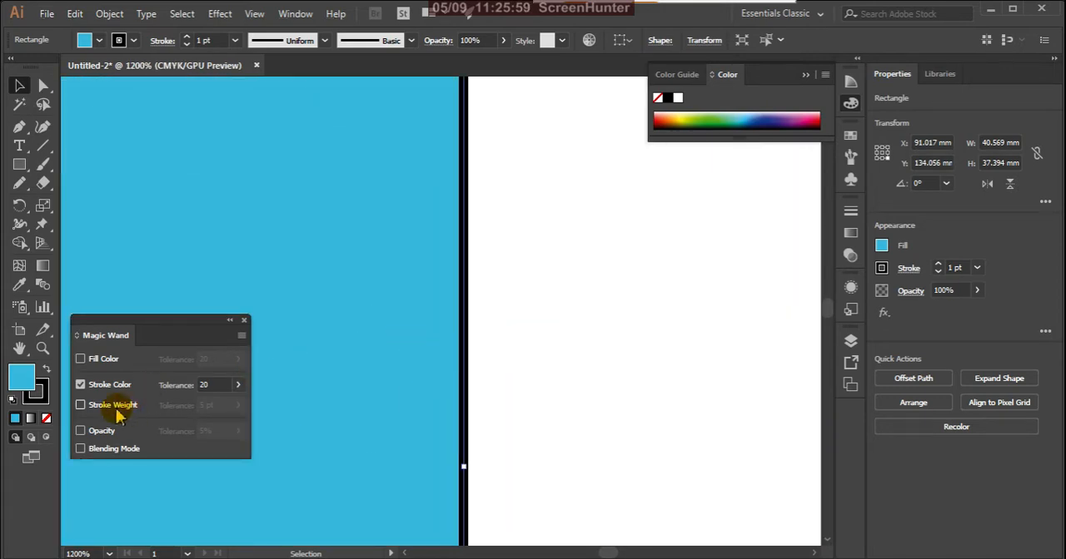
click(42, 396)
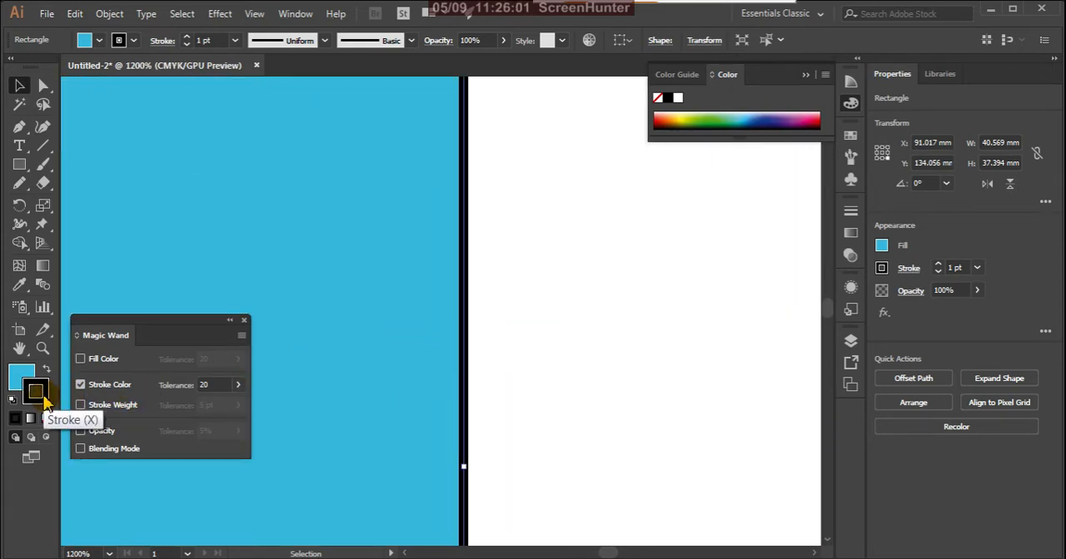
double_click(37, 393)
mouse_move(528, 439)
mouse_down()
mouse_move(532, 401)
mouse_move(515, 379)
mouse_up()
click(691, 273)
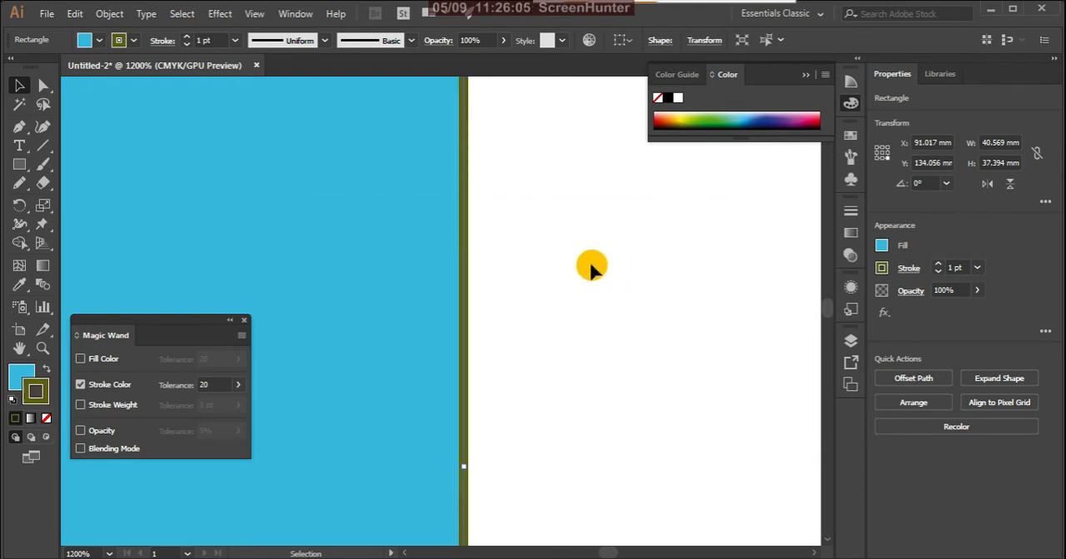
click(588, 273)
- Use the Magic Wand with Stroke Color matching on the olive-stroked blue rectangle
scroll(425, 376, down, 6)
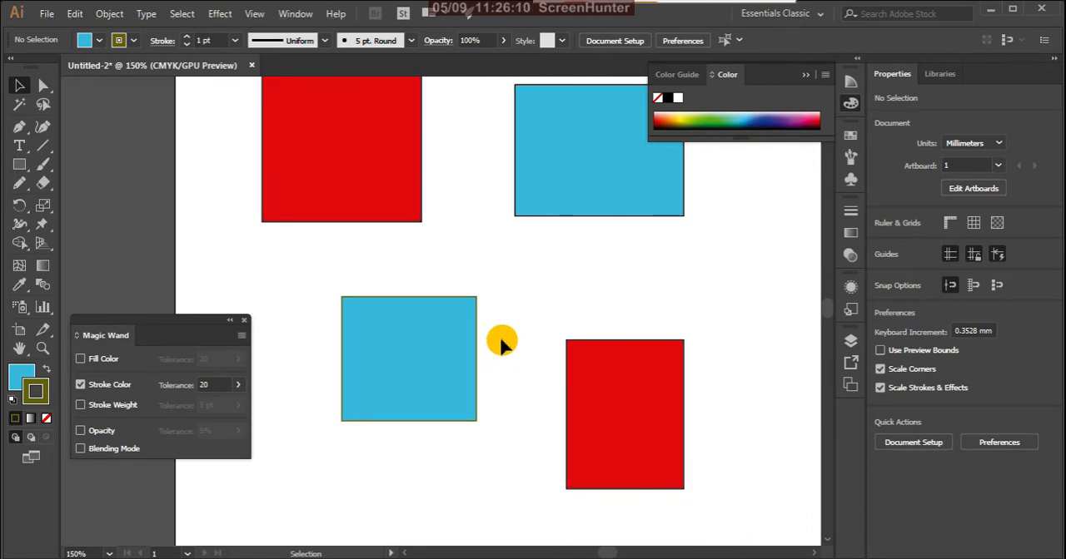
click(20, 106)
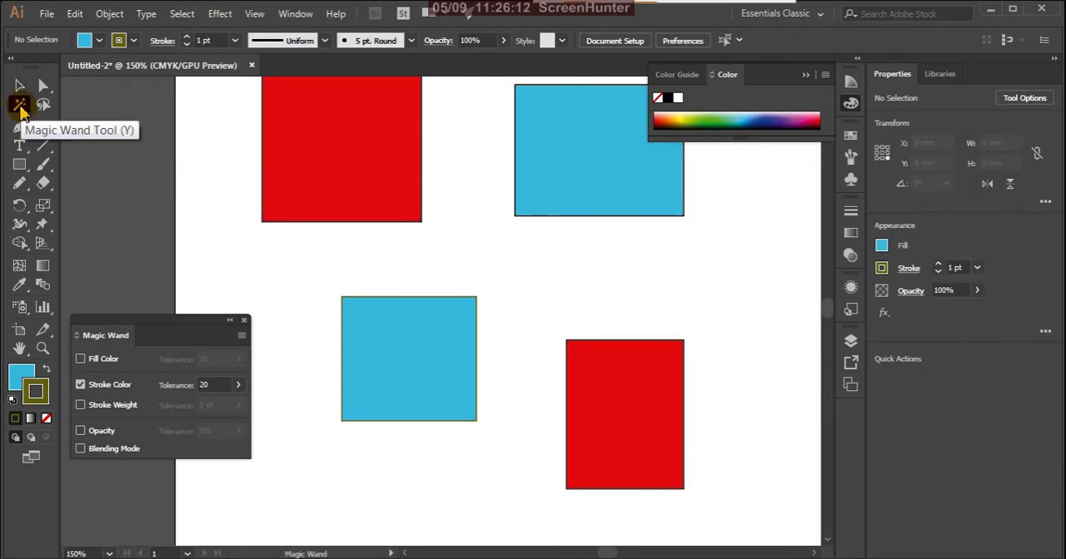
click(436, 348)
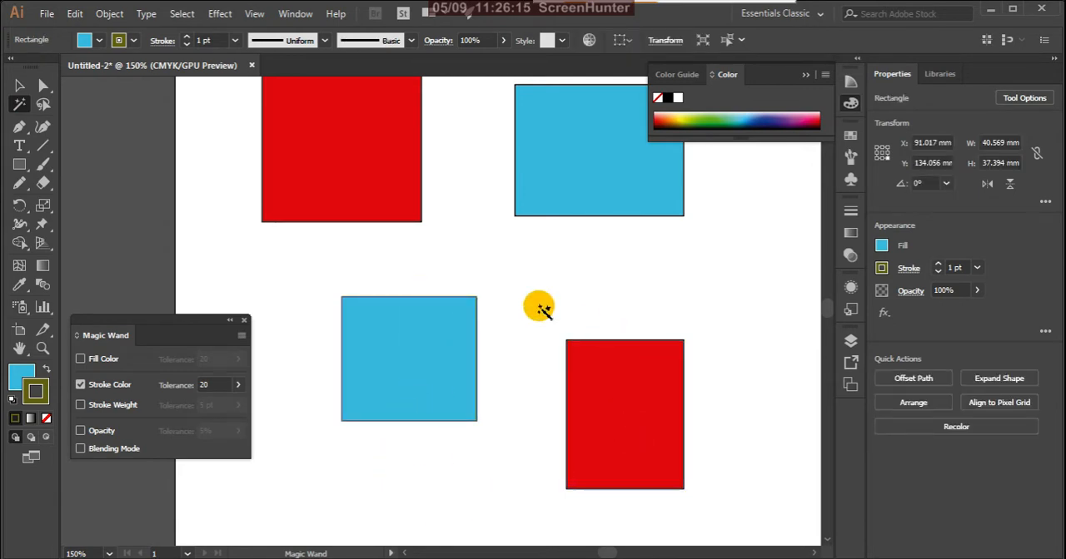
click(464, 324)
- Examine up close the stroke colors of the lower-left and upper-right blue rectangles
scroll(464, 323, up, 3)
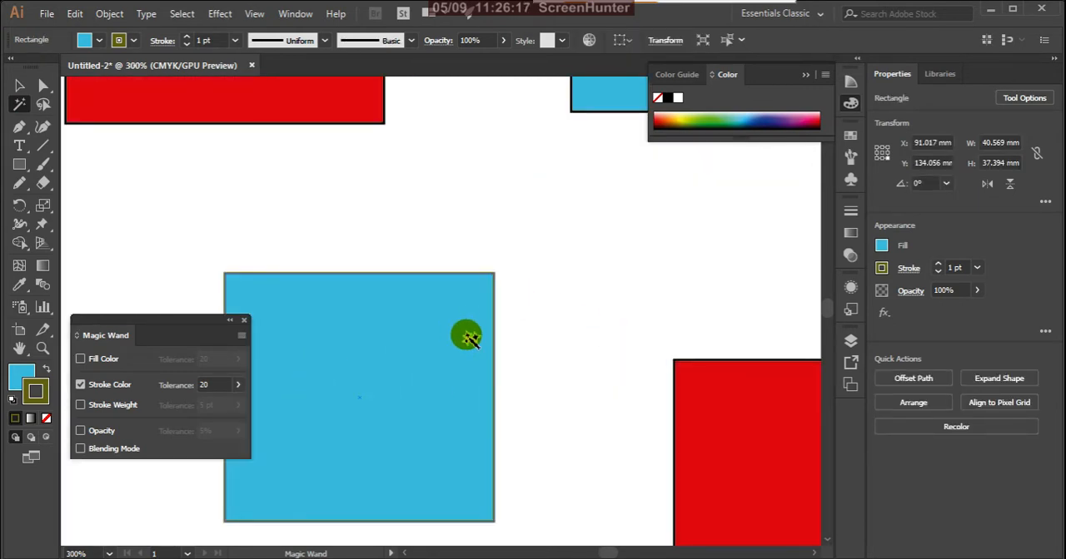
scroll(487, 339, up, 3)
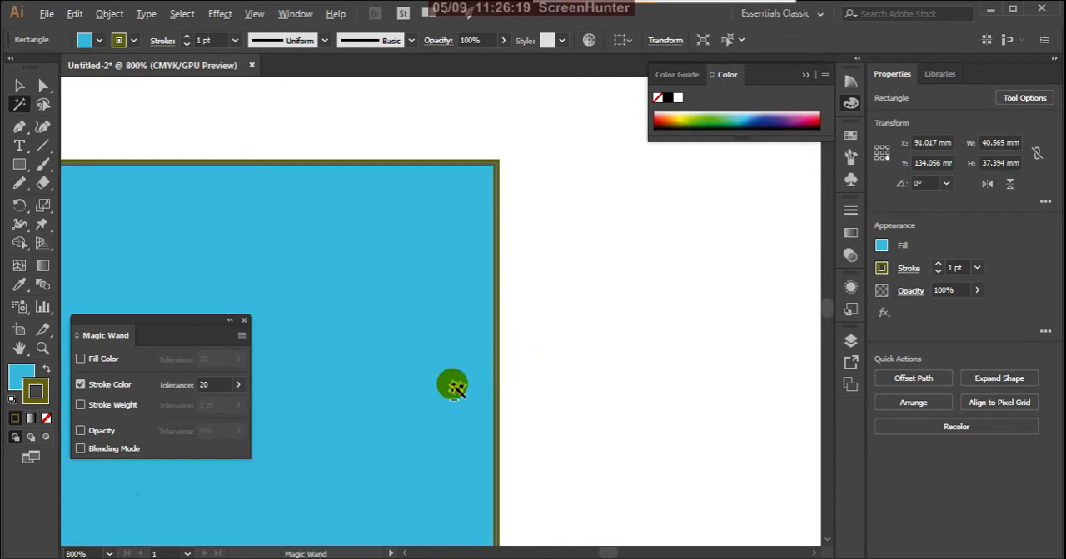
scroll(447, 391, down, 5)
scroll(541, 237, up, 3)
scroll(508, 287, up, 2)
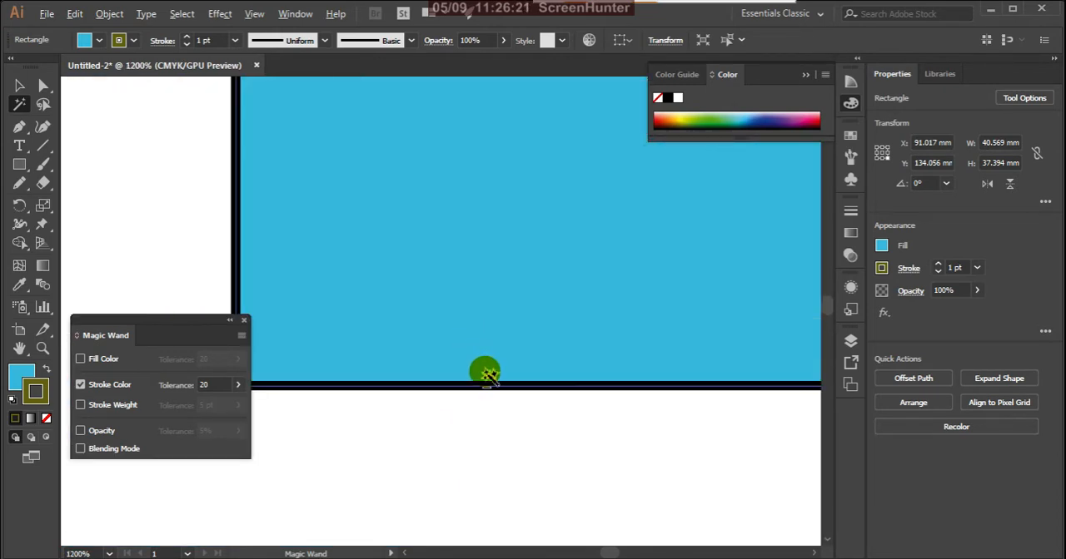
scroll(492, 375, down, 5)
scroll(539, 360, down, 3)
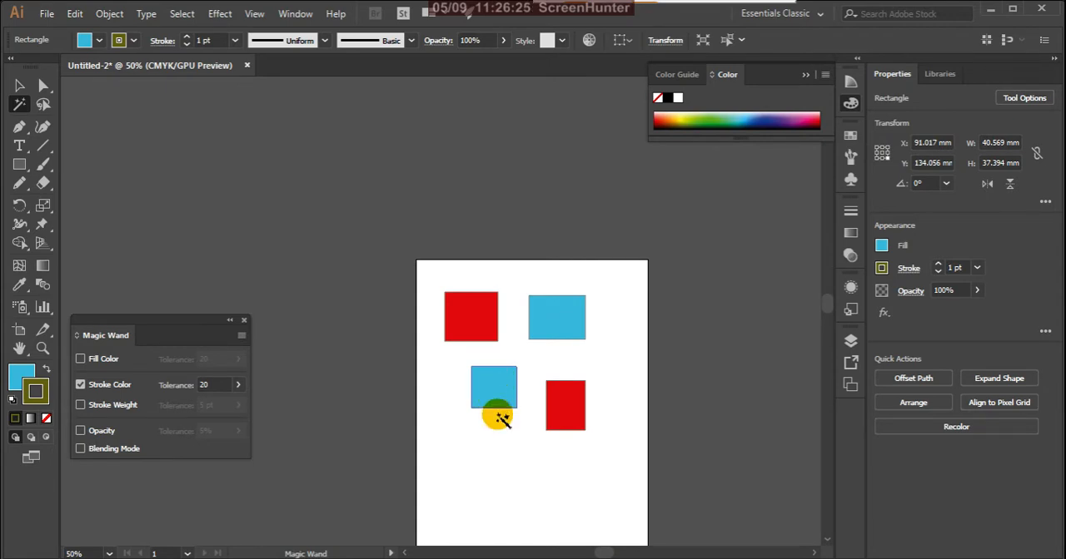
- Switch the Magic Wand from matching Stroke Color to Stroke Weight, and give the upper-right blue rectangle a 10 pt stroke
click(81, 386)
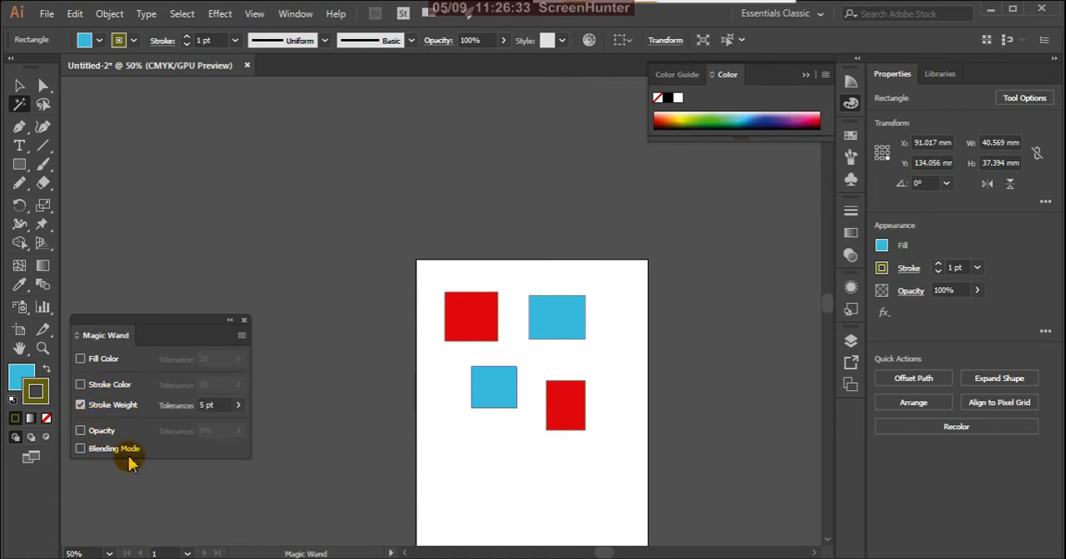
click(19, 86)
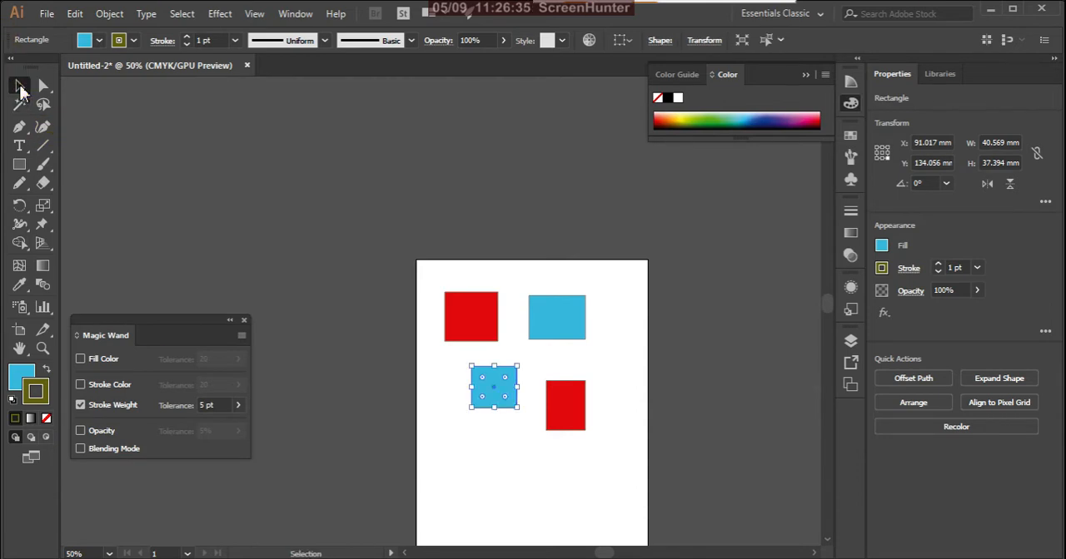
click(547, 337)
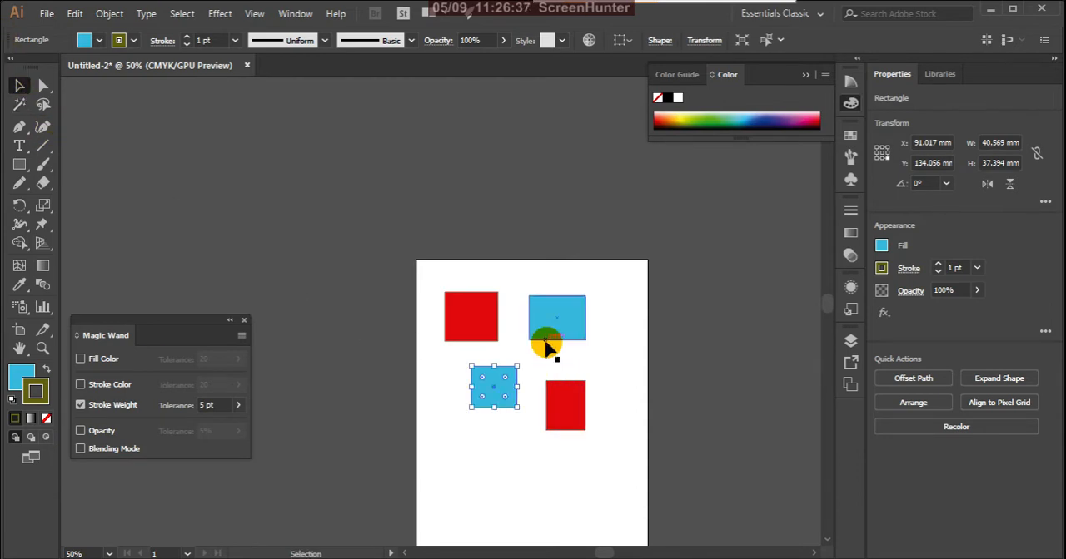
click(232, 43)
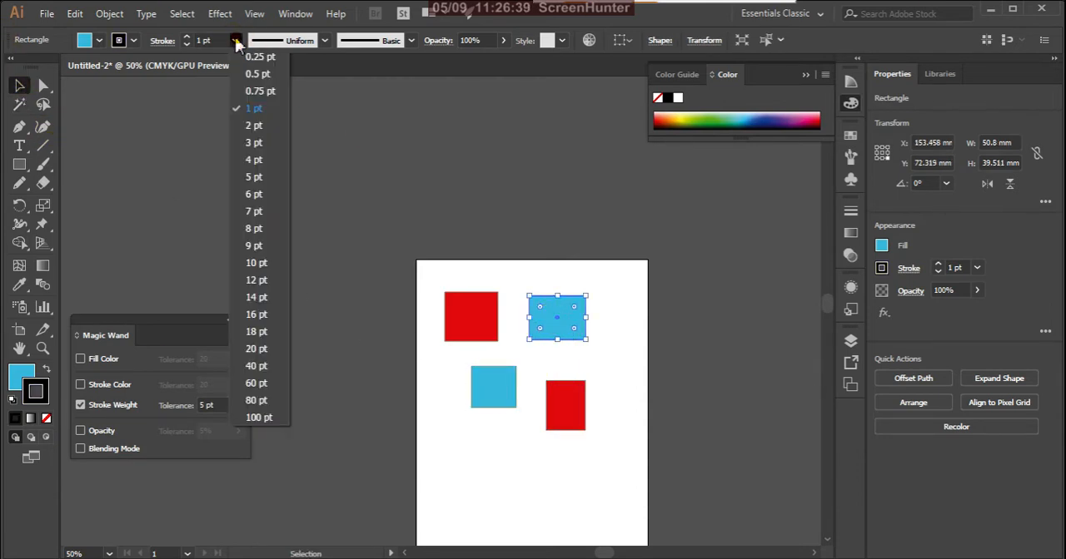
click(258, 271)
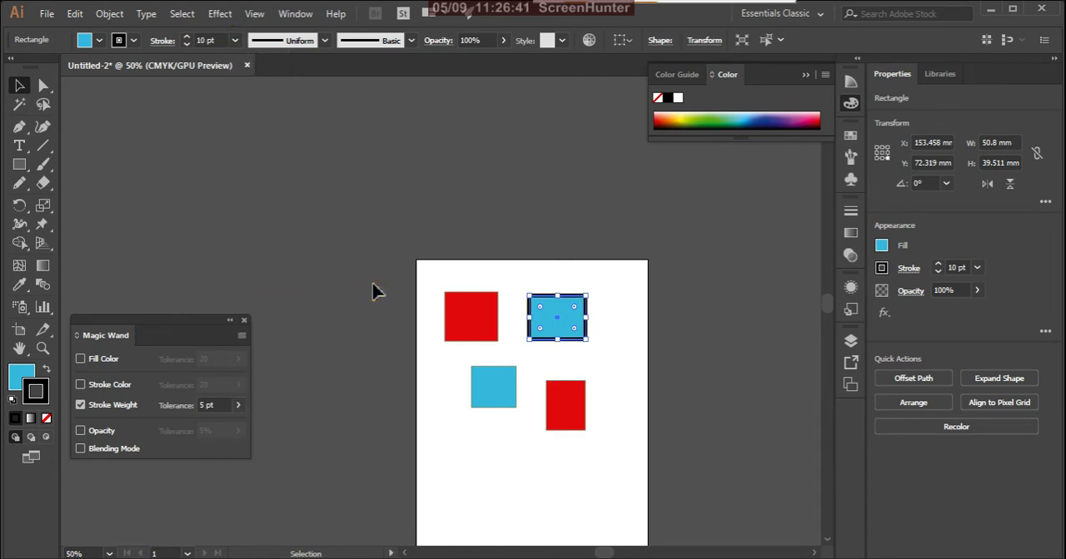
click(704, 349)
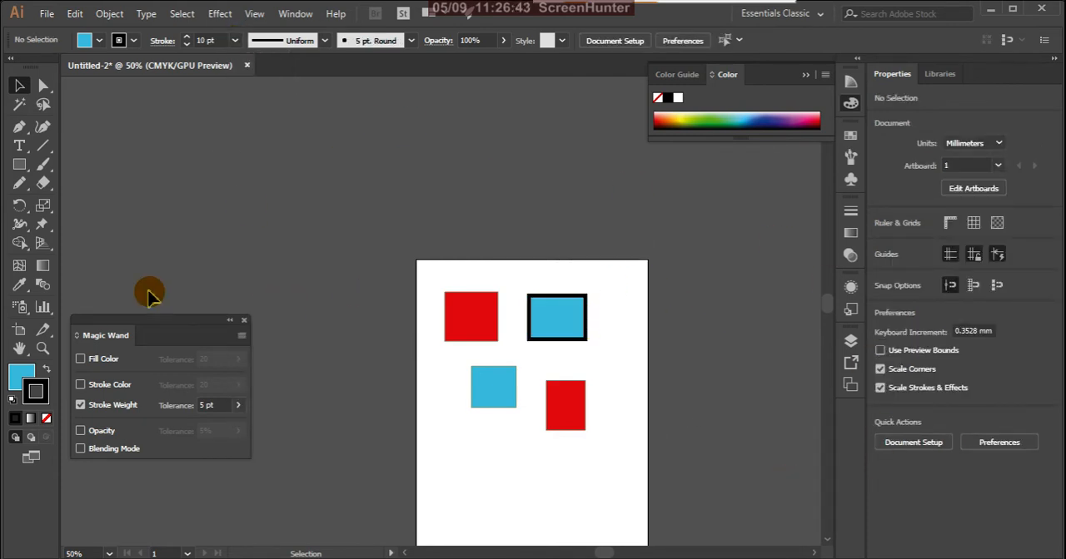
- Set the Stroke Weight tolerance to 15 pt, select all four rectangles from the thick-stroked one with the Magic Wand, and clear the selection
click(224, 406)
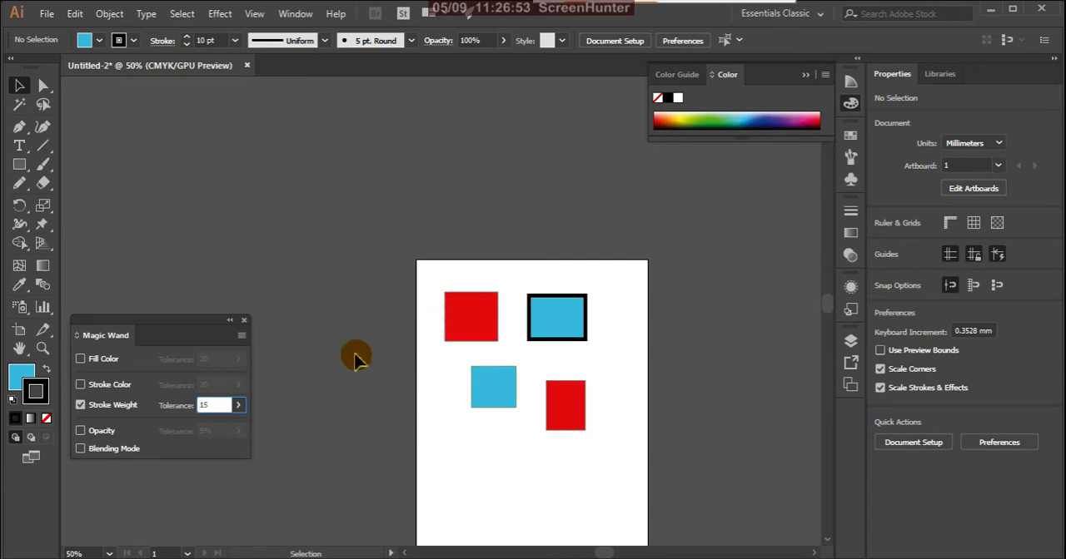
click(325, 357)
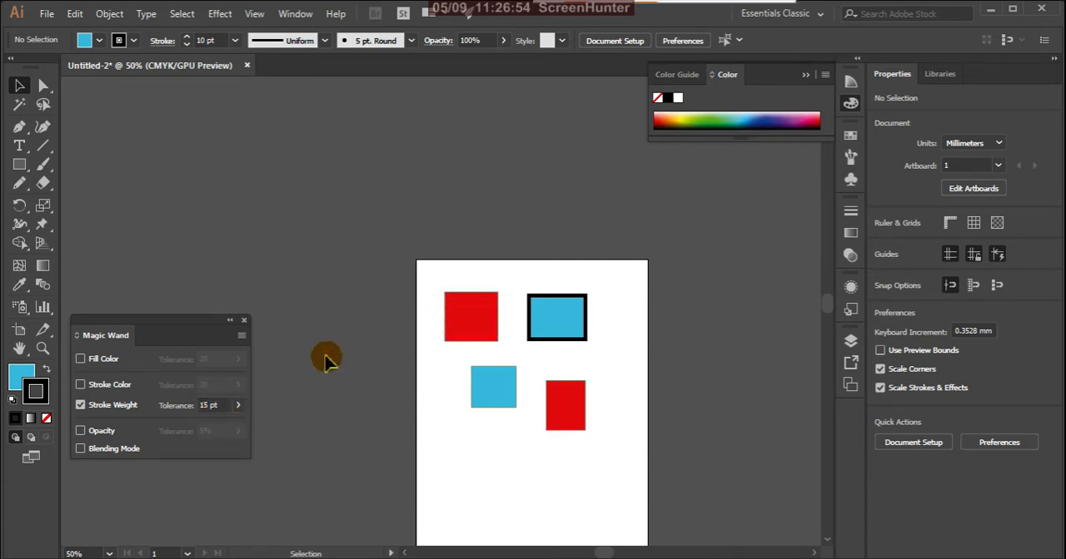
click(19, 104)
click(553, 314)
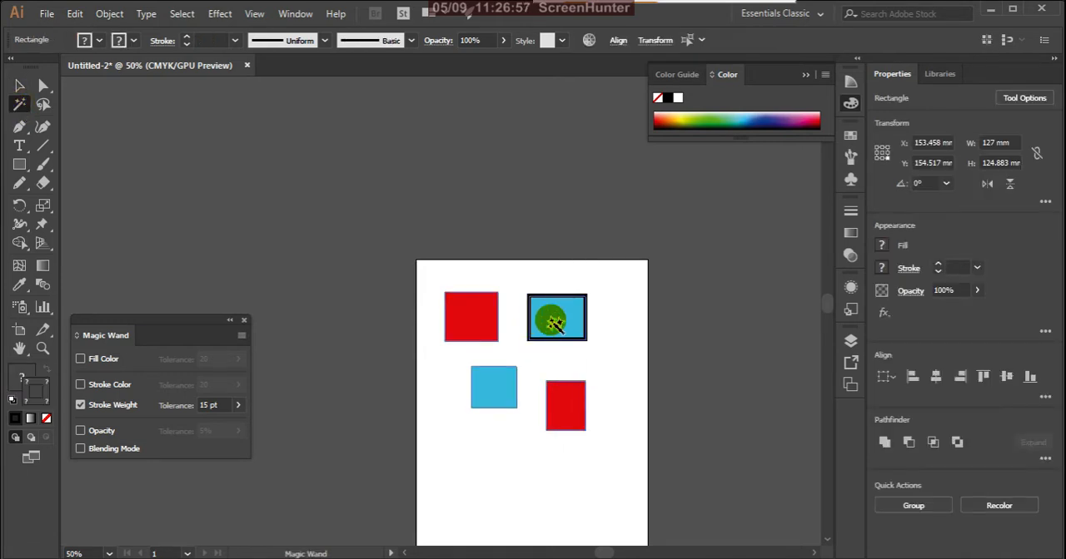
scroll(520, 409, up, 2)
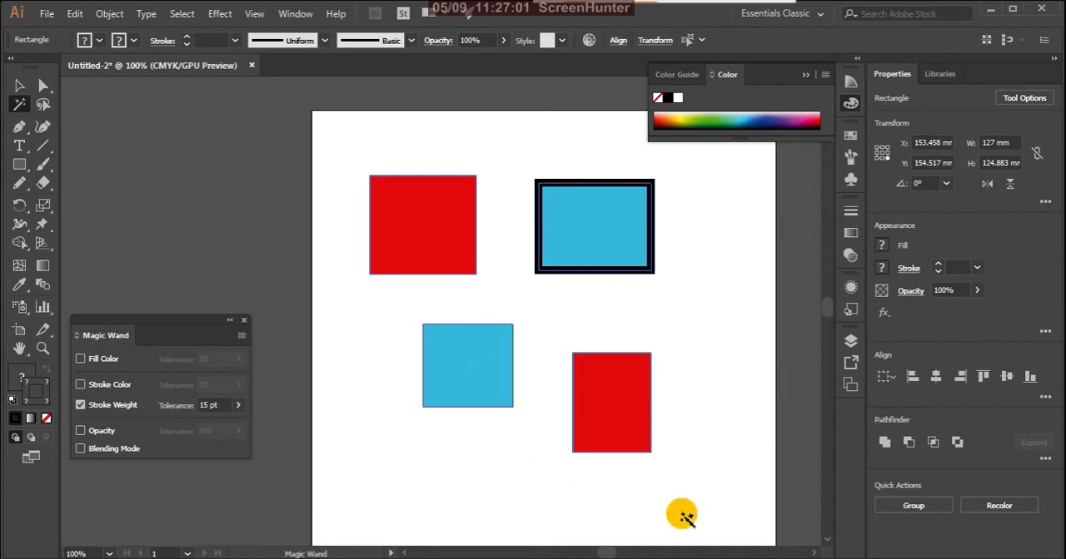
click(19, 85)
click(187, 221)
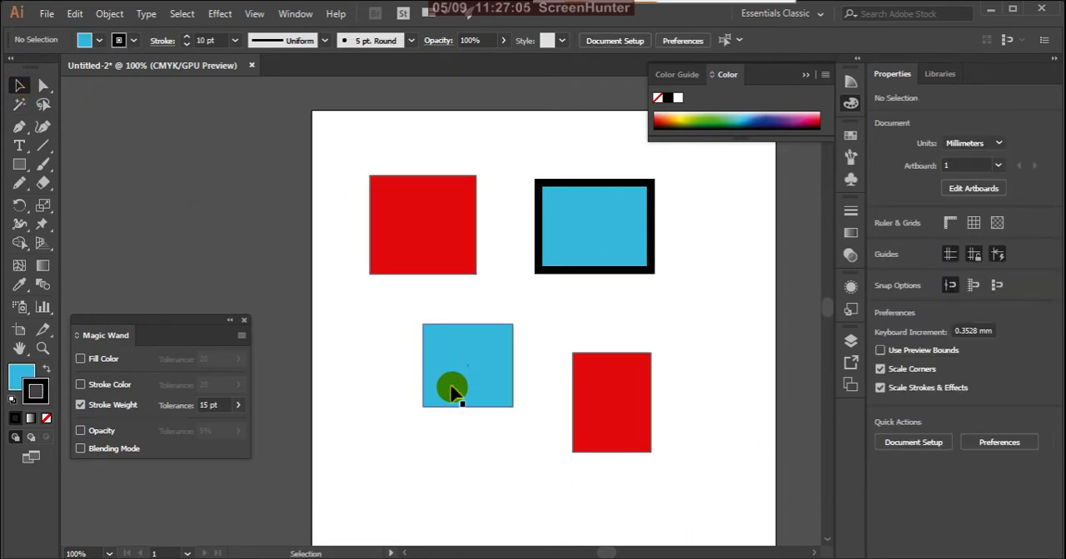
- Select all four rectangles by stroke weight with the Magic Wand, sampling the lower-left blue rectangle
click(450, 393)
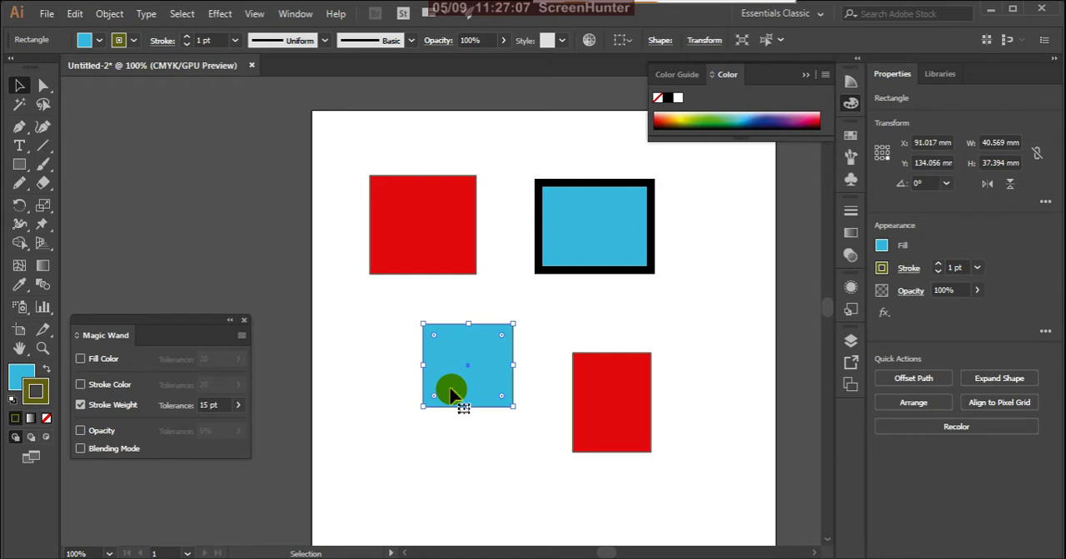
click(417, 466)
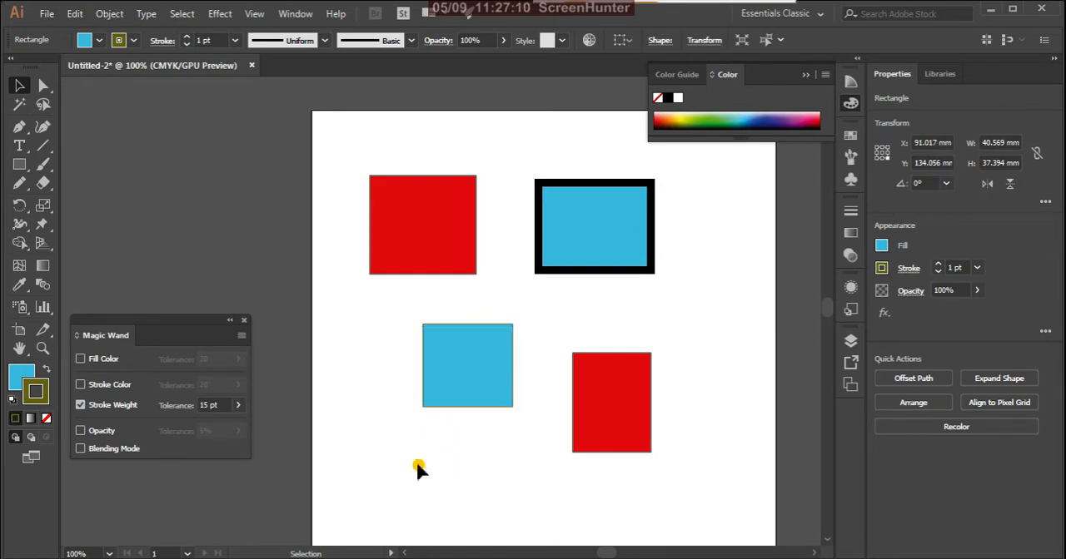
click(20, 107)
click(445, 376)
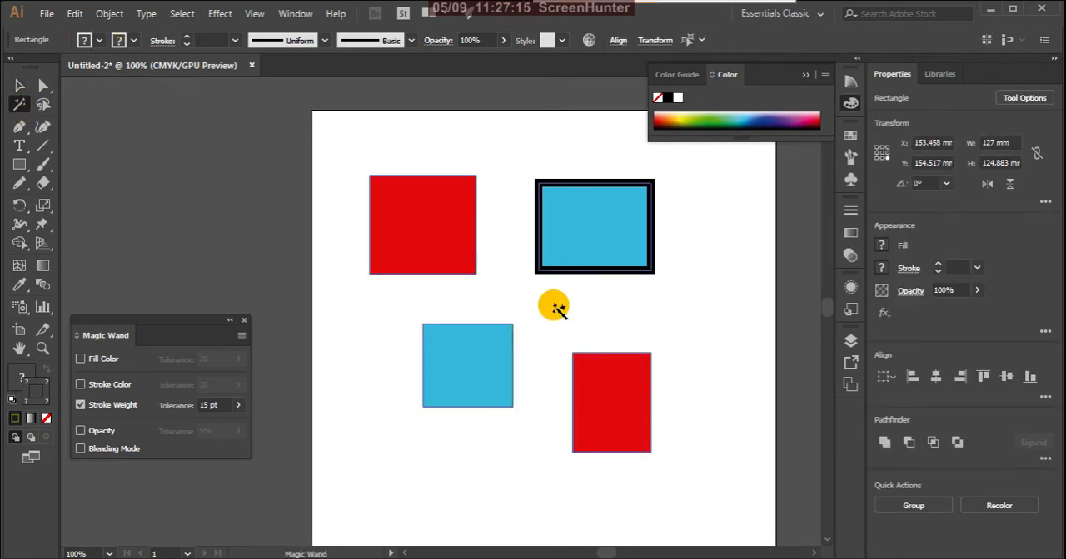
scroll(538, 290, up, 4)
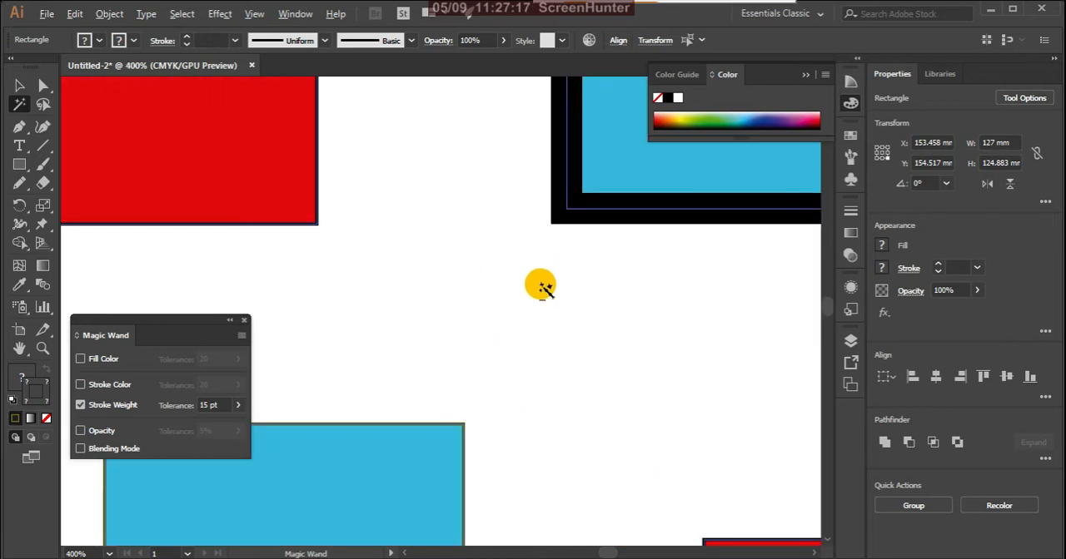
scroll(570, 255, down, 7)
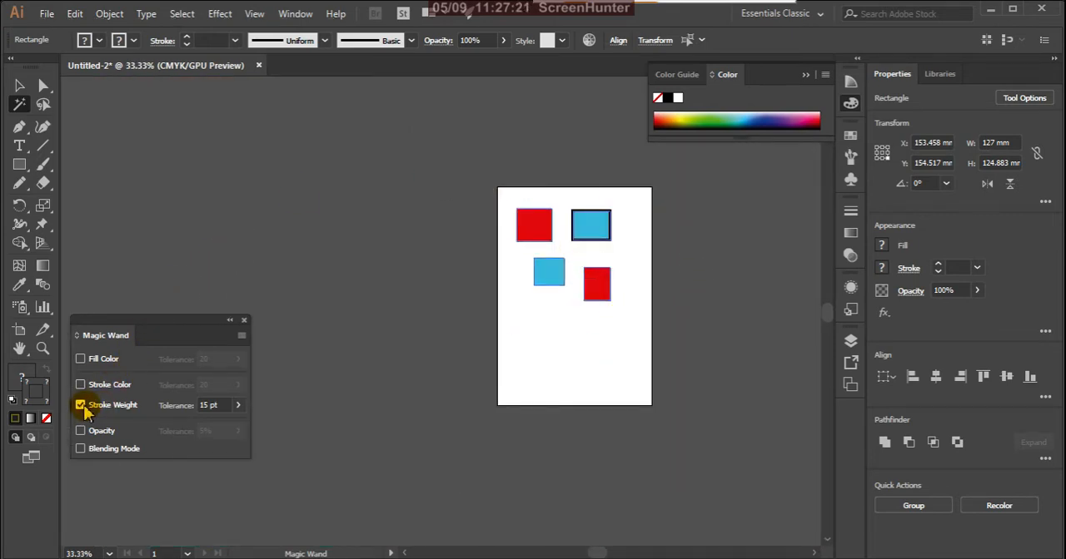
- Switch the Magic Wand from matching Stroke Weight to Opacity, and clear the selection
click(81, 406)
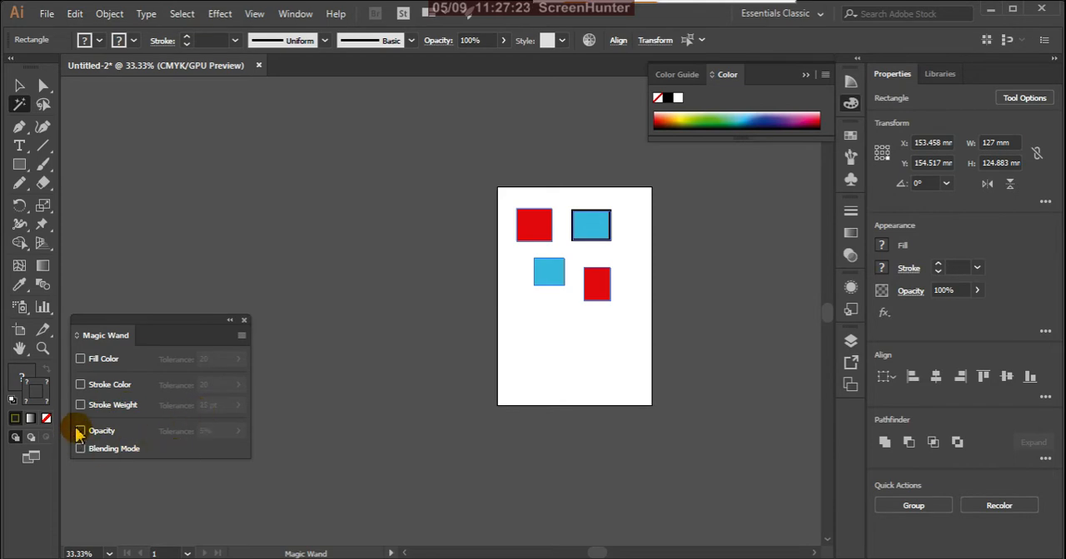
click(81, 431)
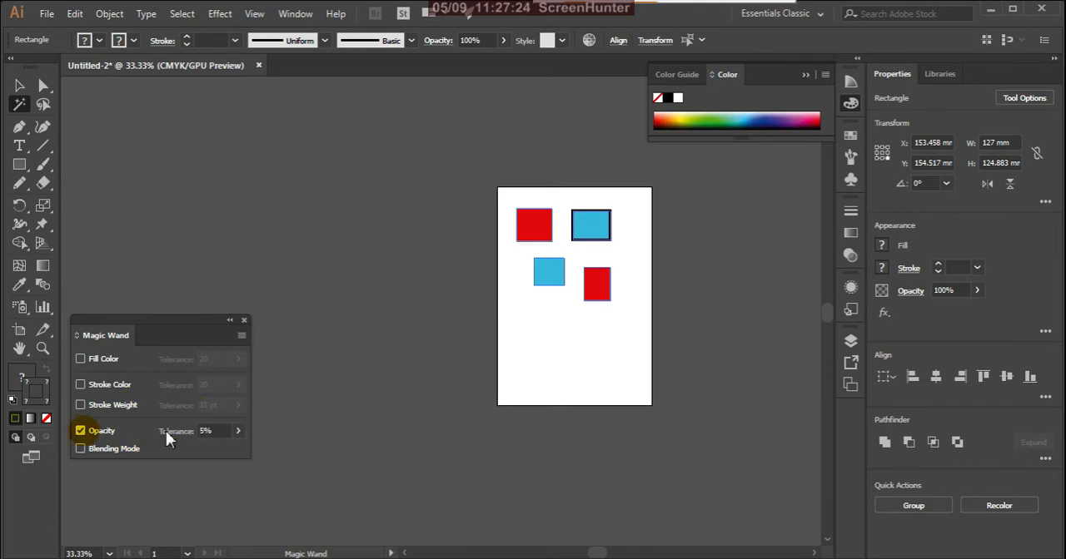
click(19, 86)
click(657, 326)
- Set the opacity of the upper-right blue rectangle to 50%, and deselect it
click(592, 230)
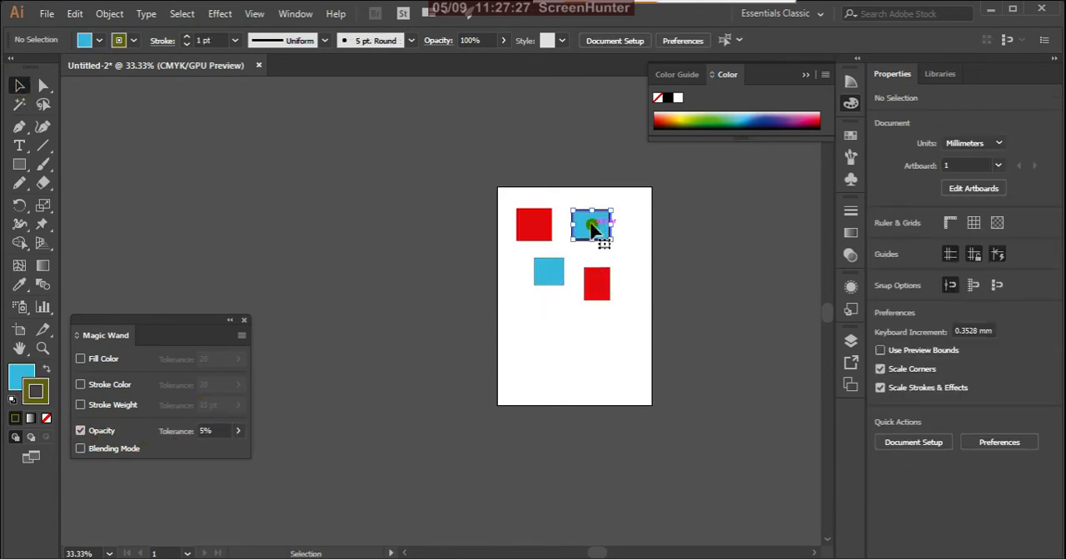
click(503, 40)
click(465, 61)
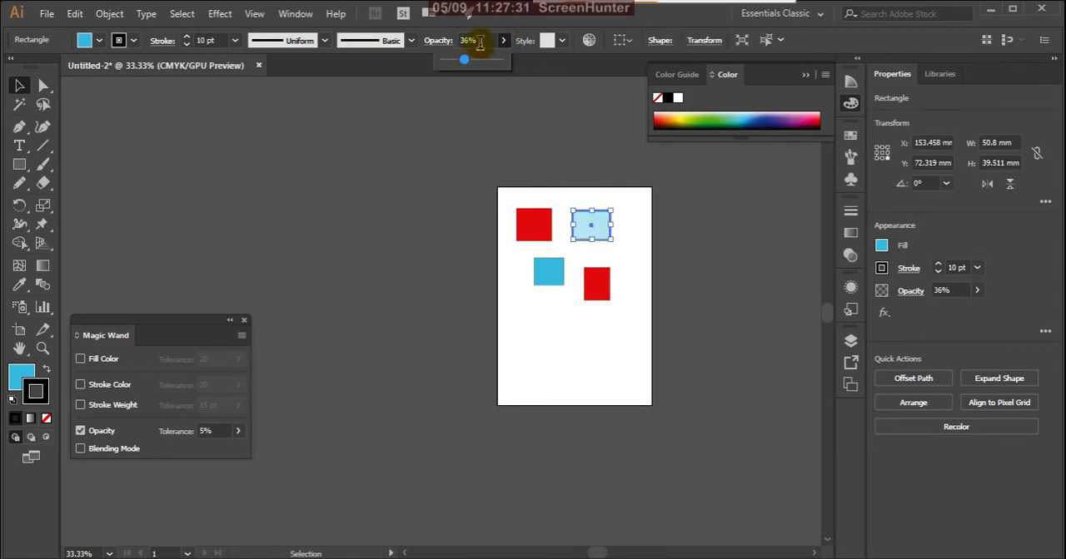
click(480, 40)
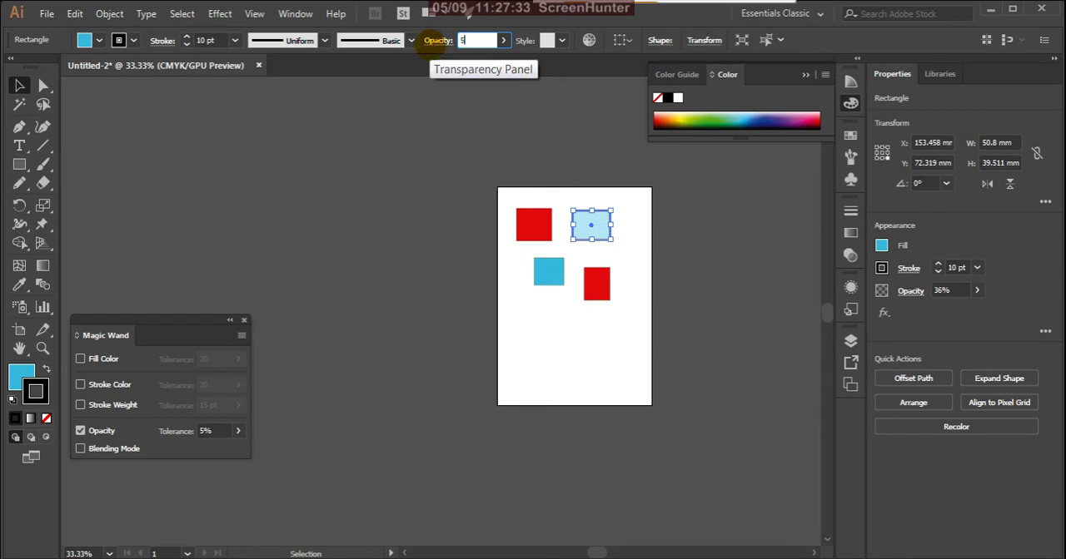
click(411, 167)
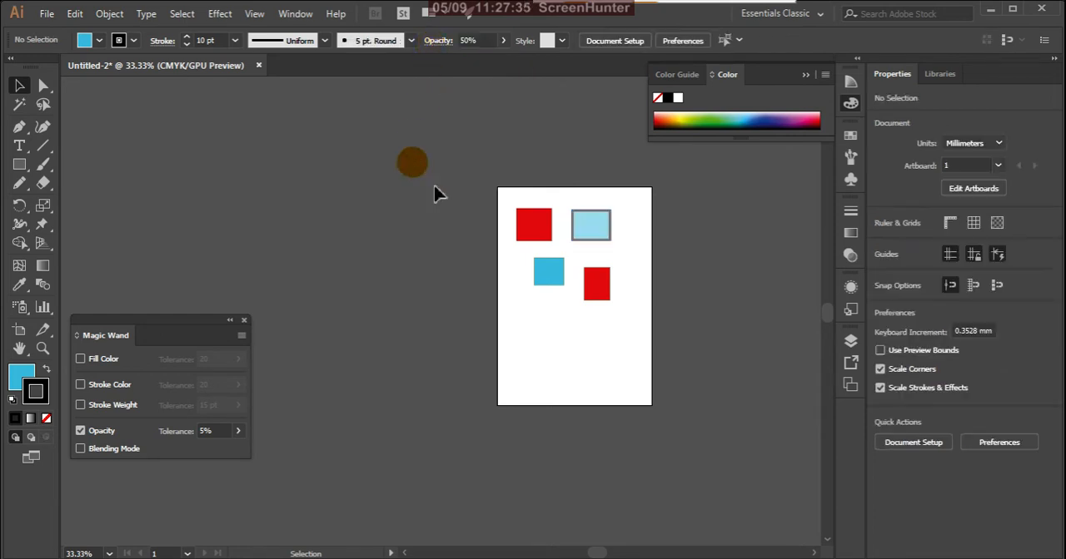
- Set the opacity of the lower-right red rectangle to 50%, and deselect it
click(608, 293)
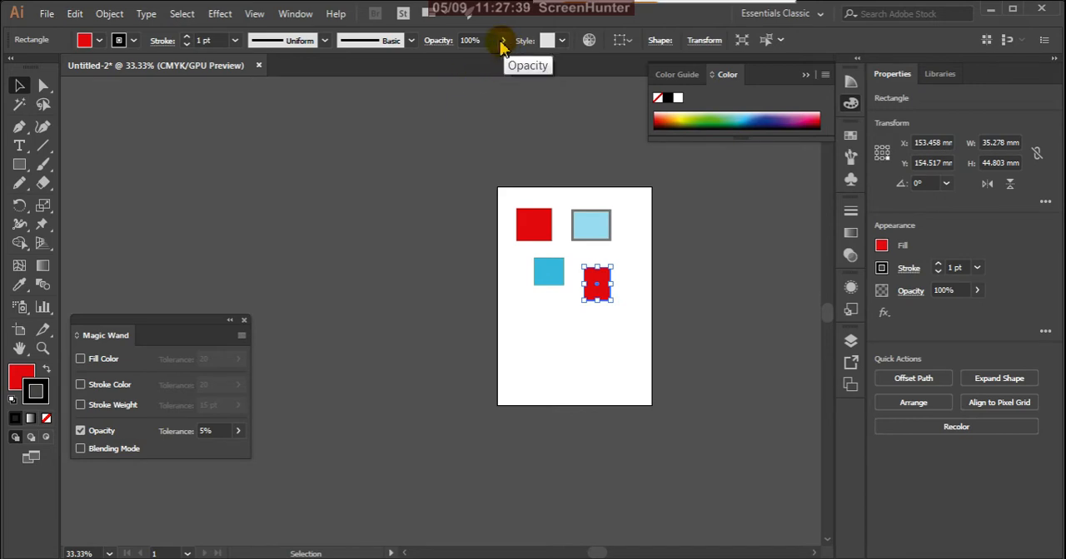
click(475, 40)
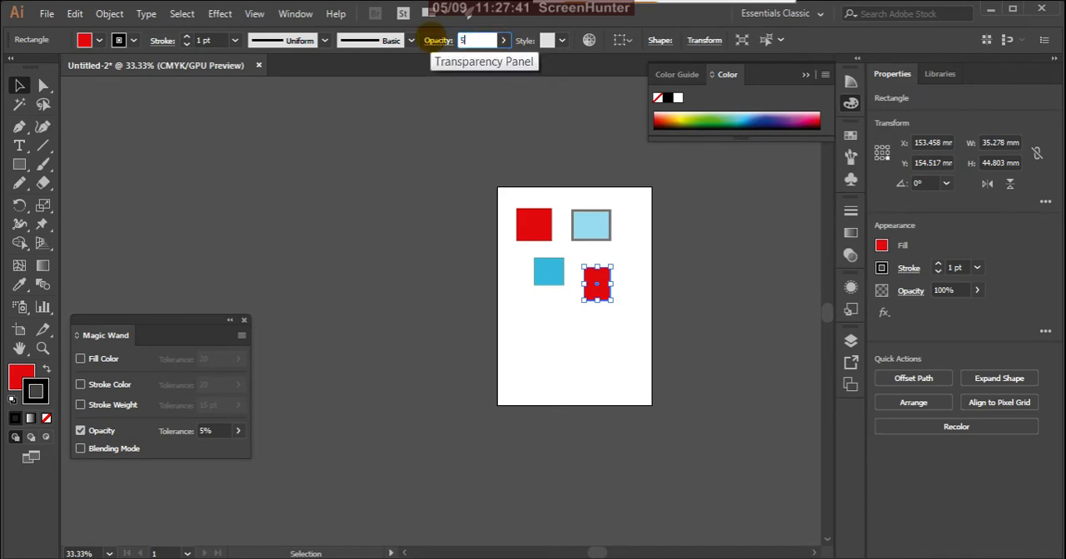
text(50)
key(Return)
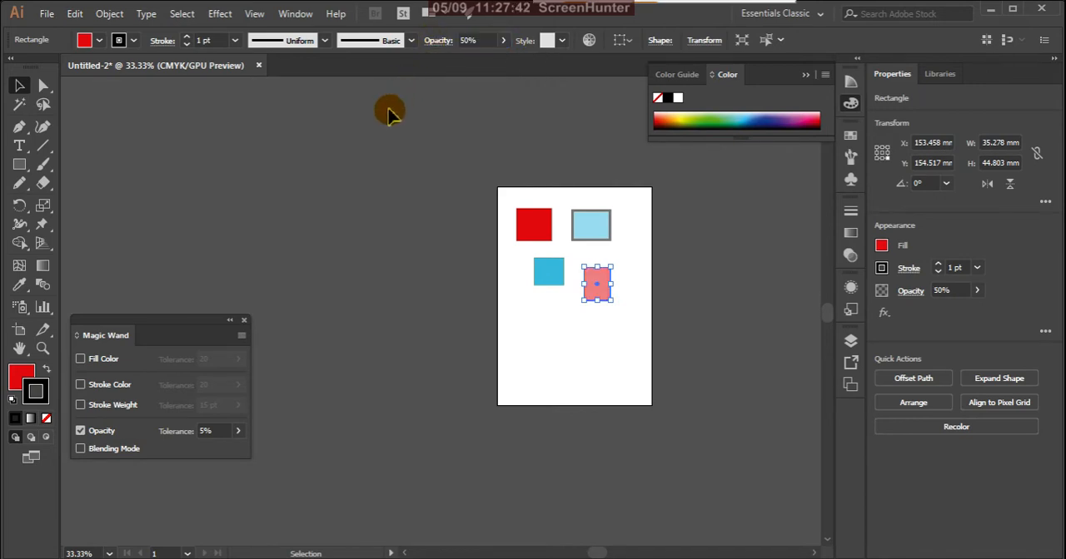
click(336, 246)
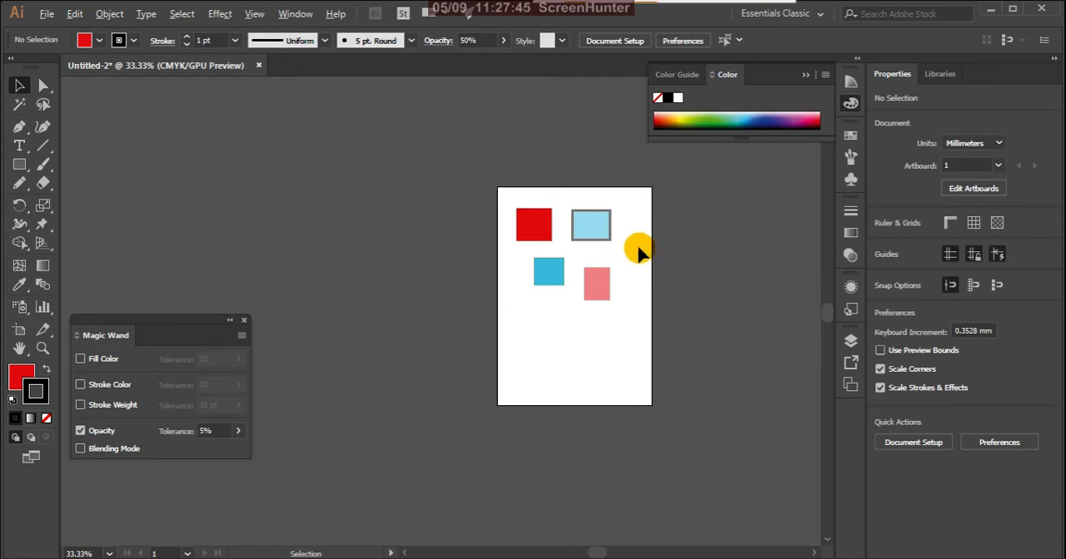
- Select both half-transparent rectangles by opacity with the Magic Wand, sampling the lower-right one, and clear the selection
alt+scroll(636, 246, up, 2)
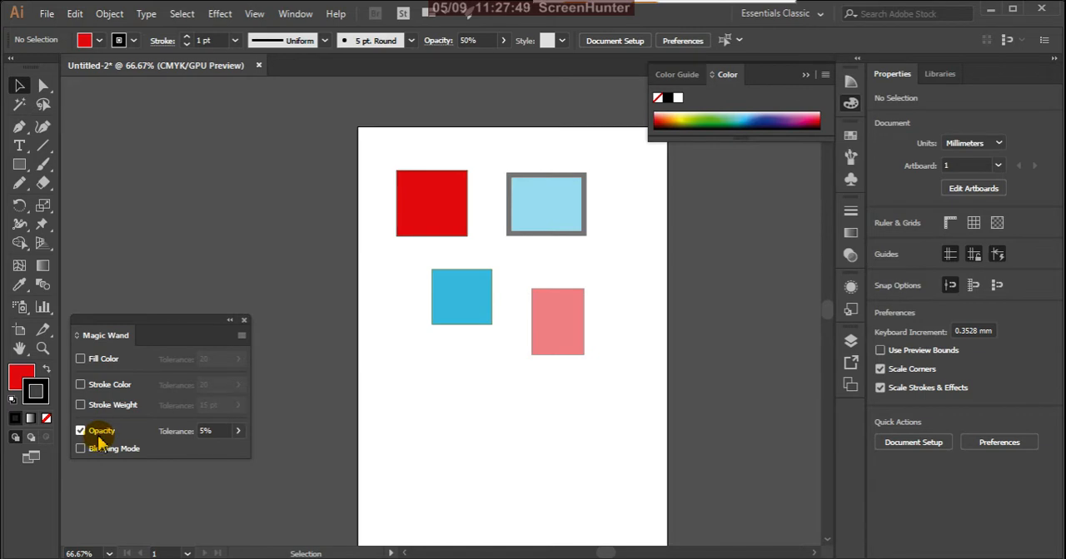
click(19, 104)
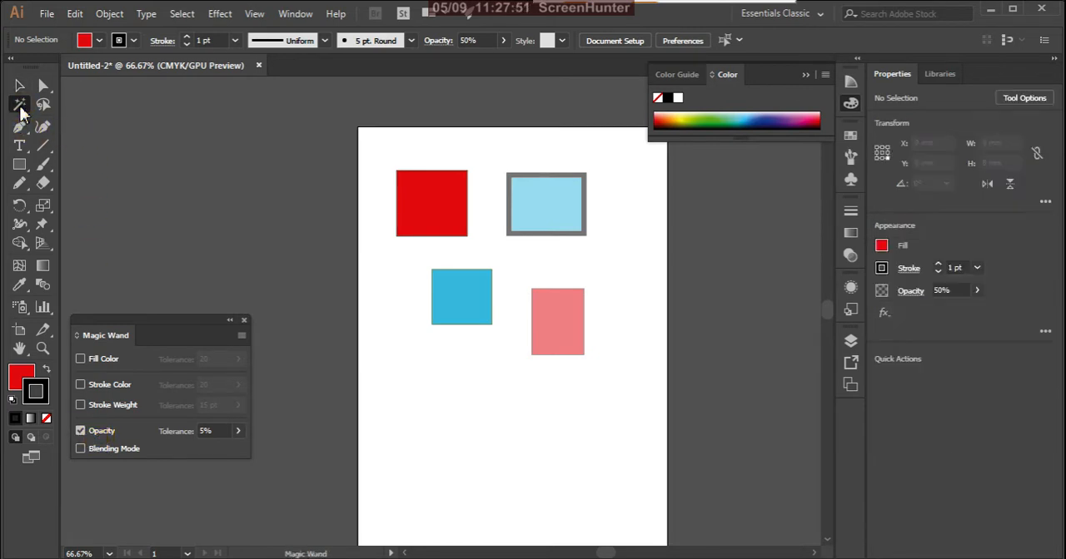
click(558, 333)
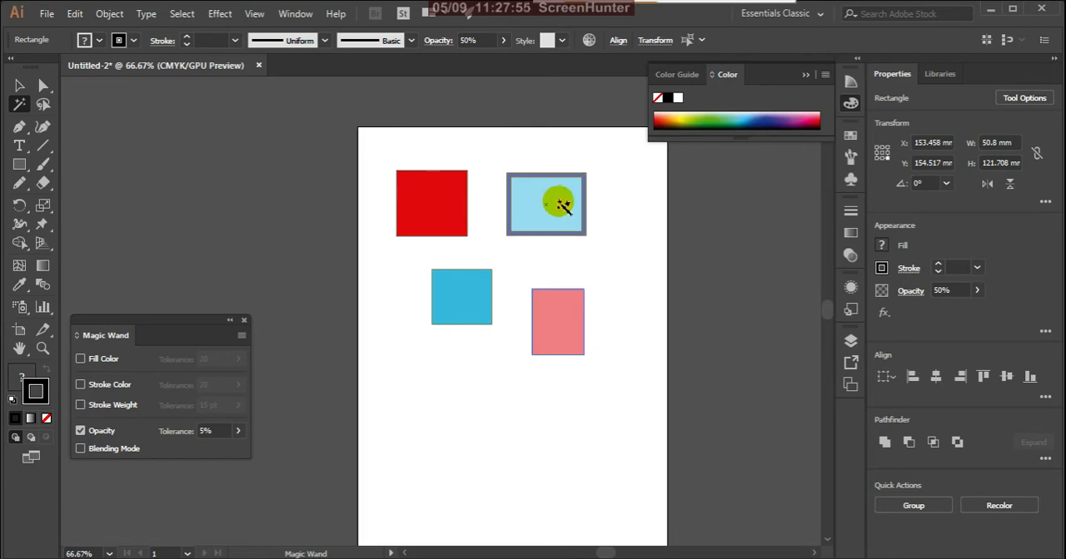
scroll(563, 208, up, 3)
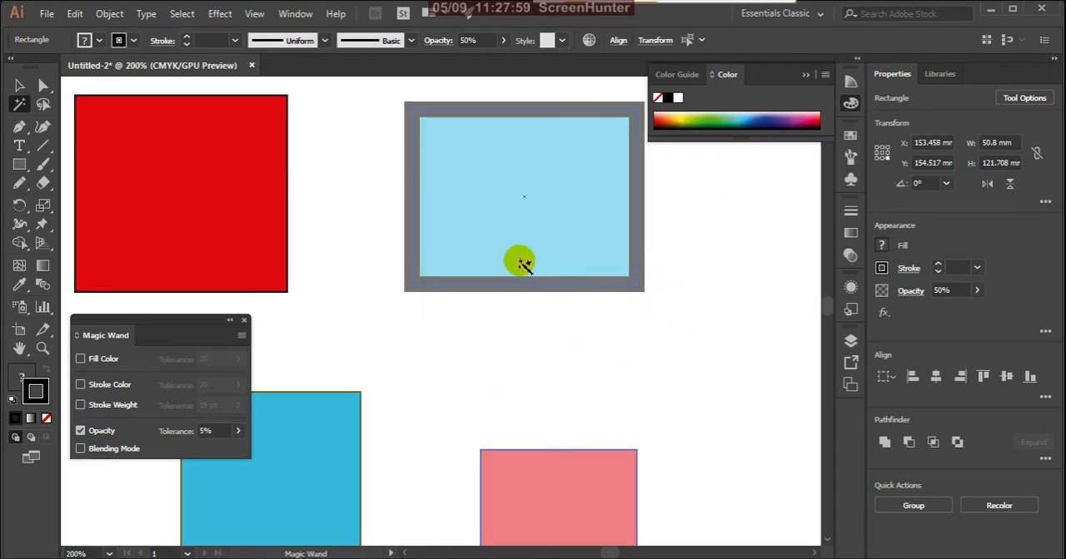
scroll(661, 298, down, 4)
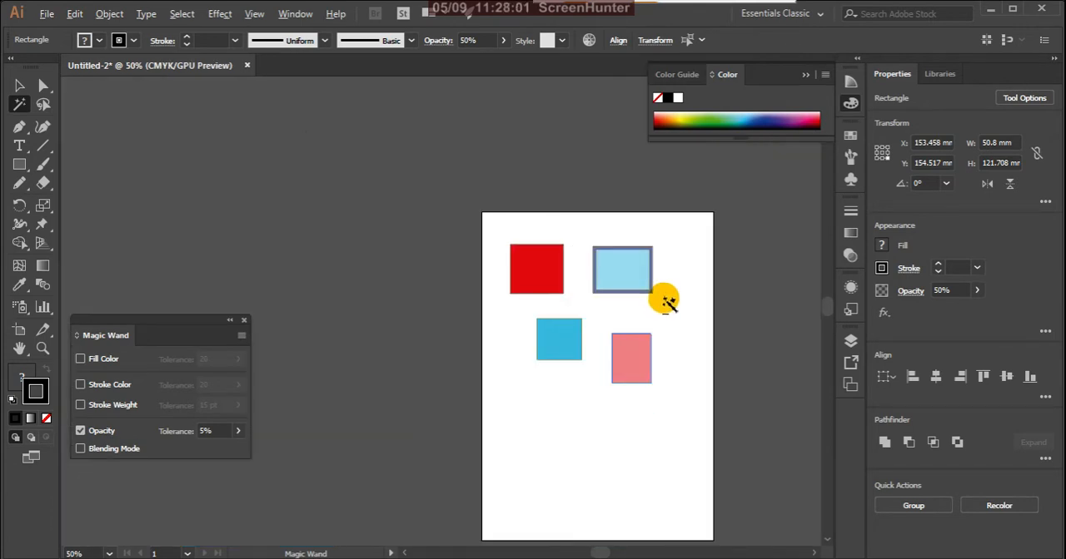
click(20, 85)
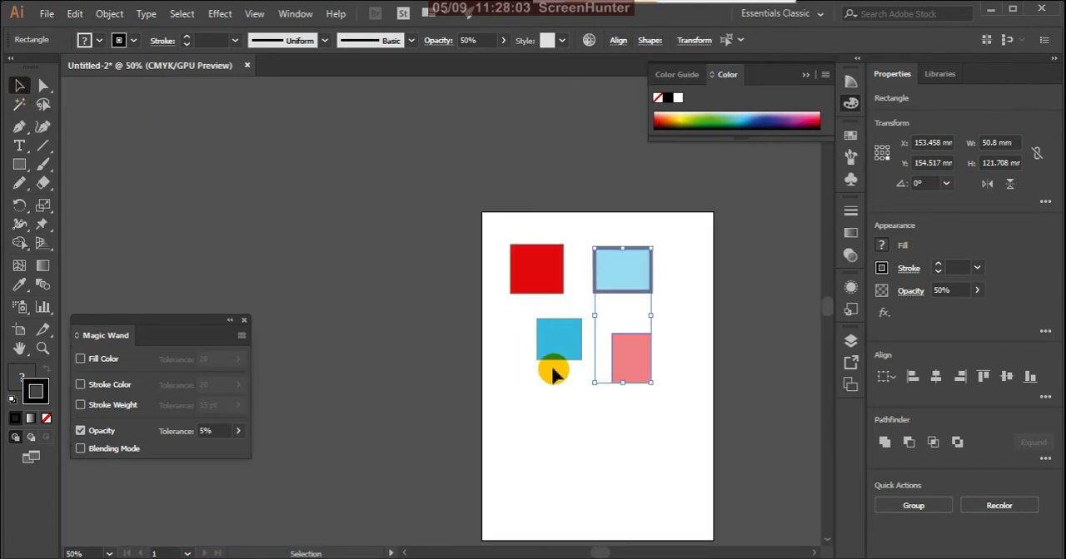
click(566, 449)
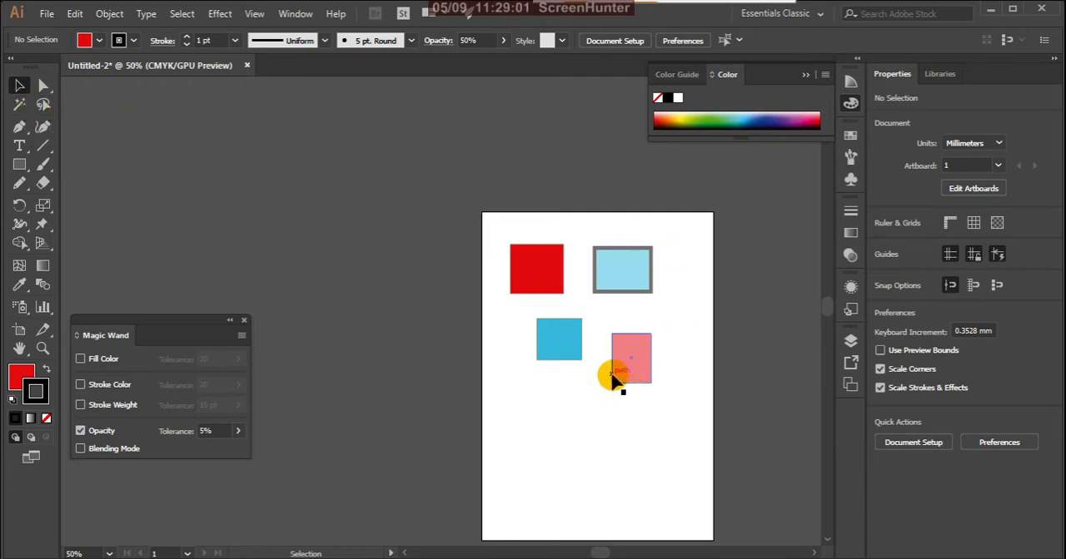
- Delete all four rectangles from the artboard and close the Magic Wand options
click(691, 119)
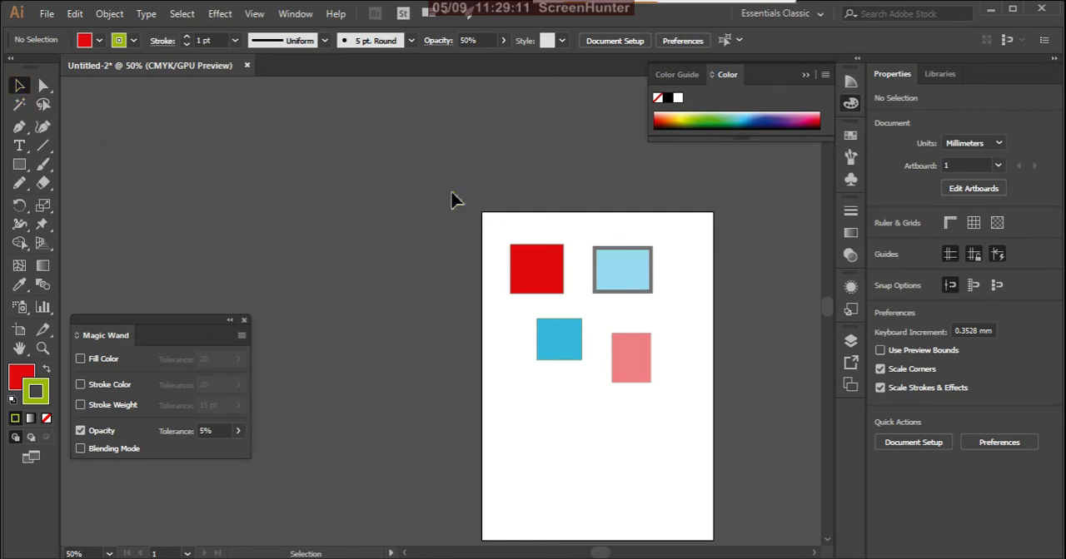
drag(454, 192, 707, 471)
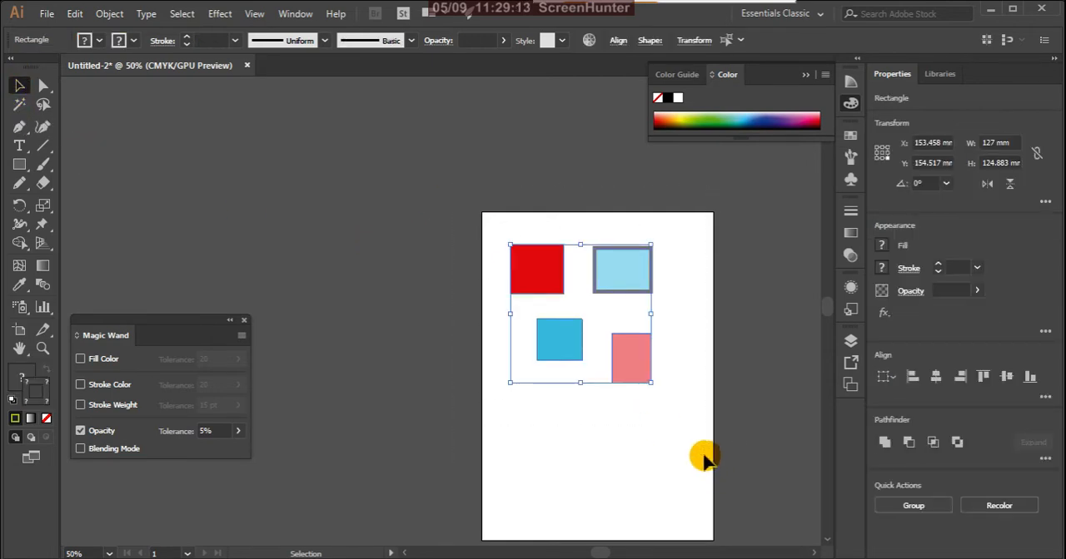
key(Delete)
scroll(658, 429, up, 1)
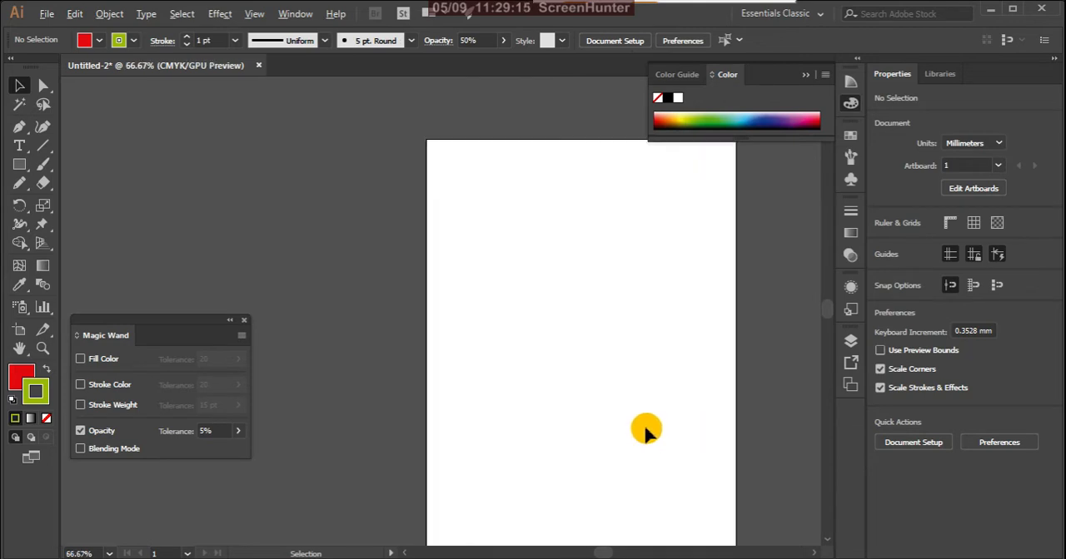
scroll(473, 350, down, 1)
scroll(691, 400, up, 1)
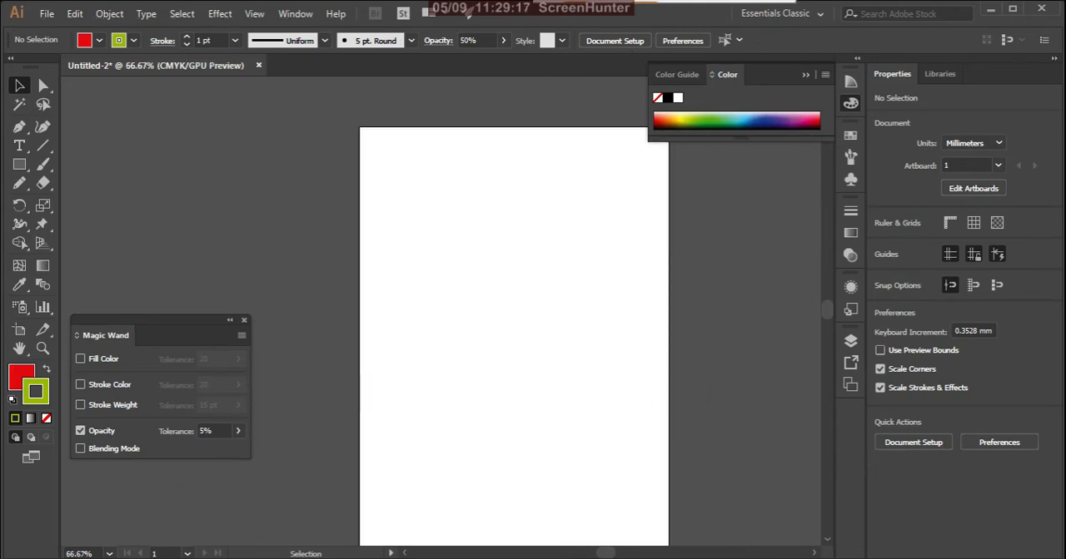
click(245, 320)
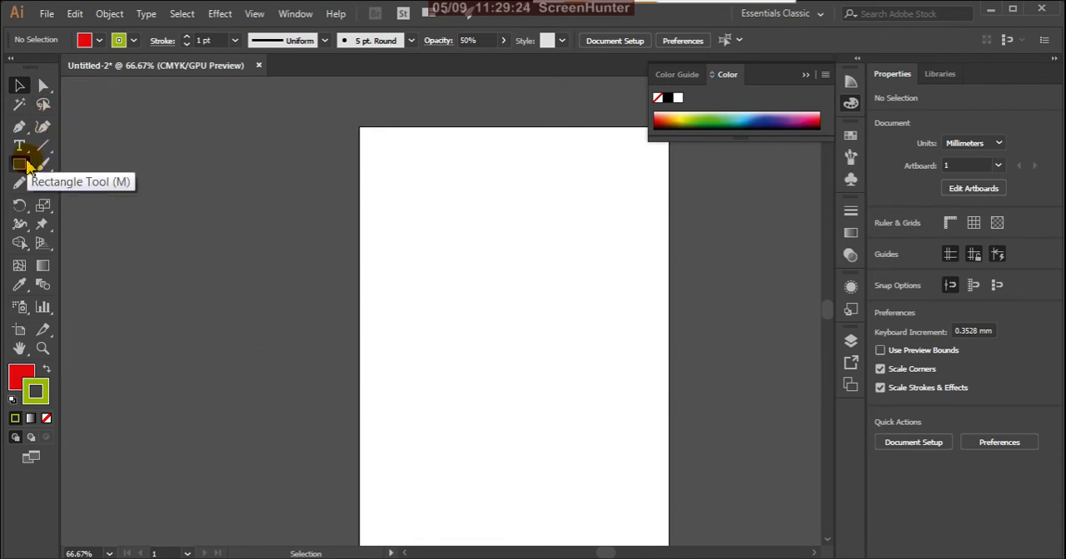
- Set the stroke color for new objects to black
double_click(35, 391)
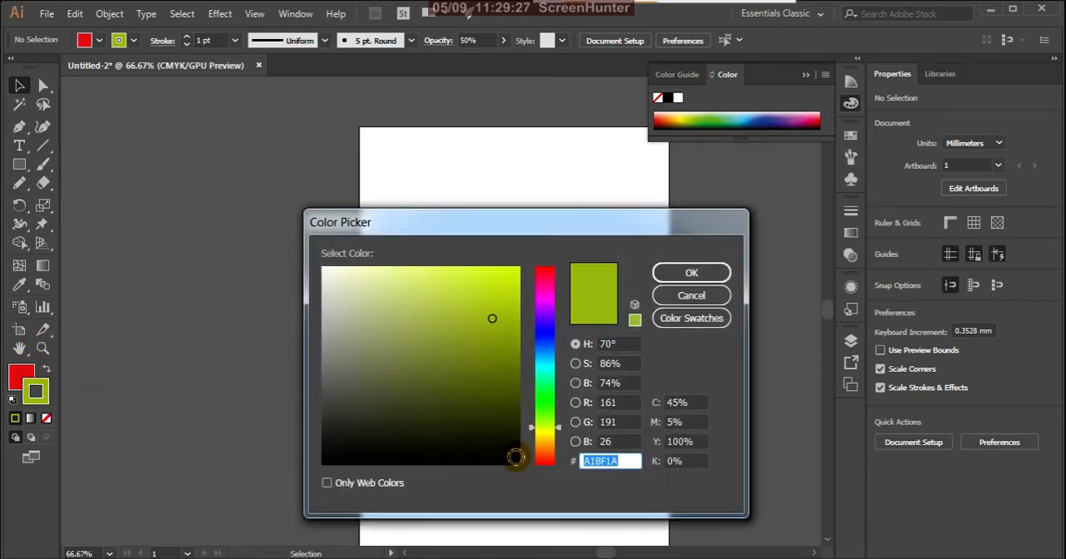
click(515, 458)
click(691, 274)
- Draw five red rectangles of different sizes scattered over the artboard, two of them overlapping at a corner, and deselect them
click(20, 166)
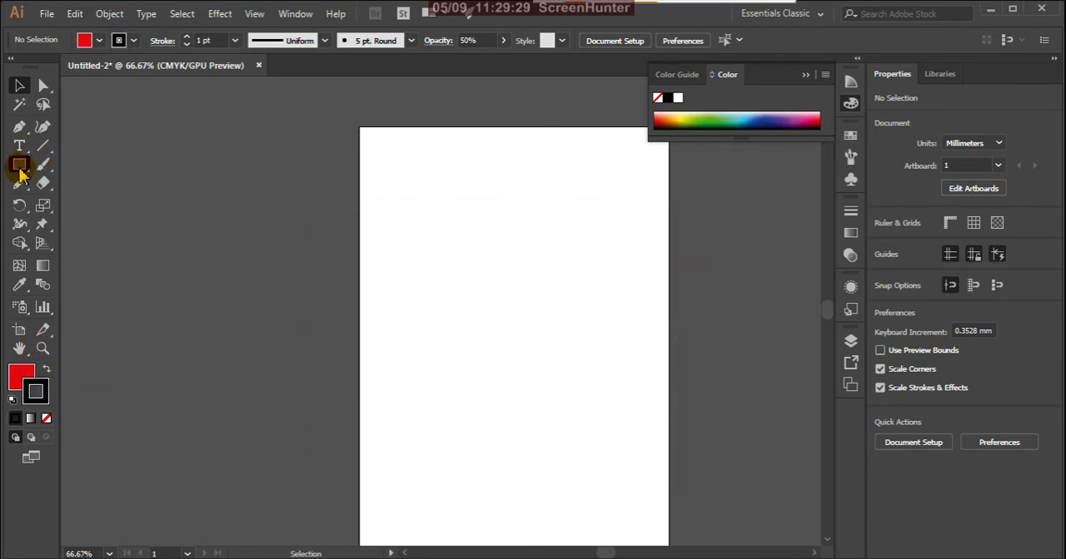
mouse_move(385, 158)
mouse_down()
mouse_move(445, 230)
mouse_move(528, 277)
mouse_up()
drag(407, 269, 478, 345)
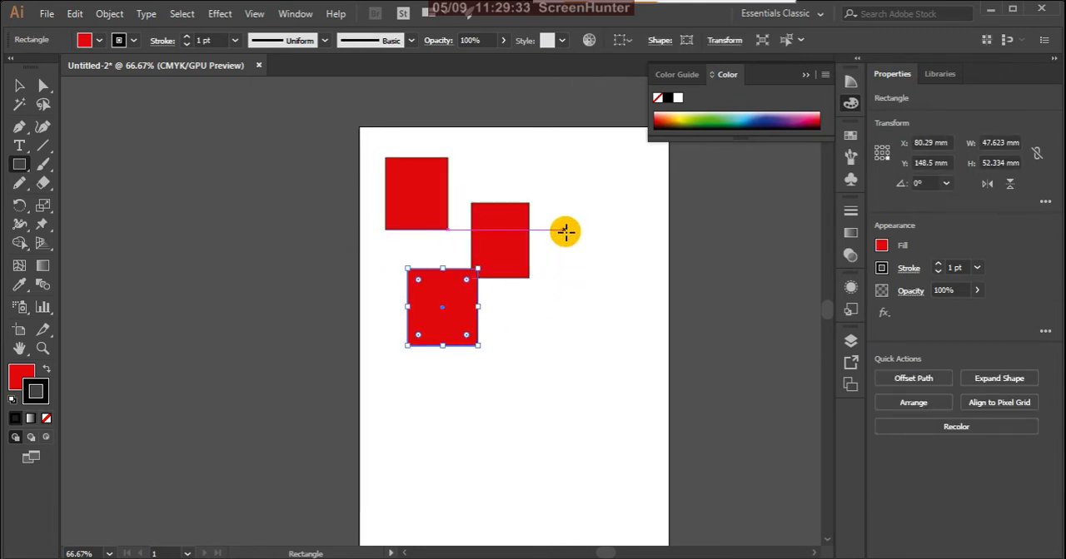
drag(564, 232, 631, 318)
drag(524, 347, 607, 445)
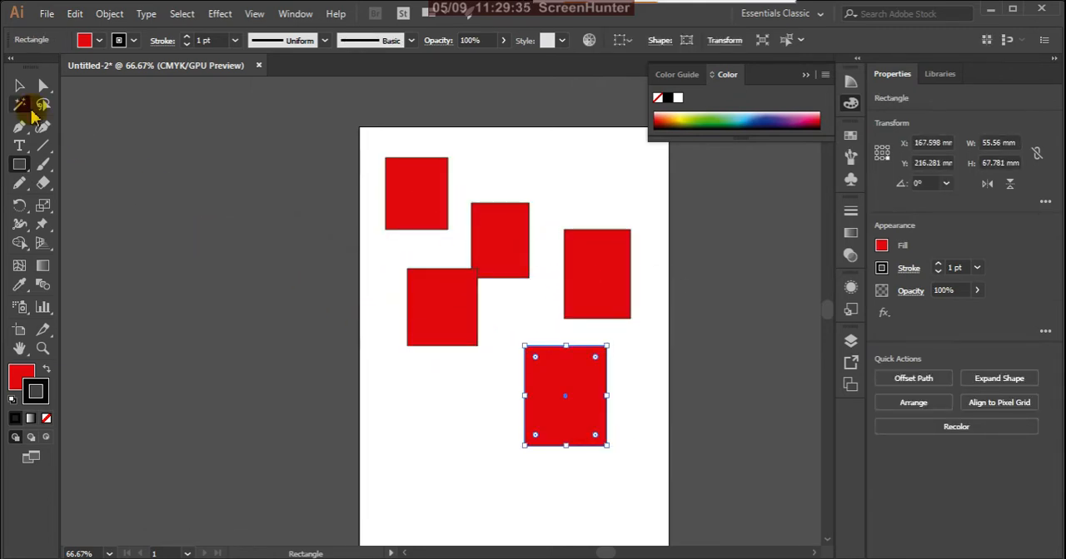
click(19, 85)
click(197, 289)
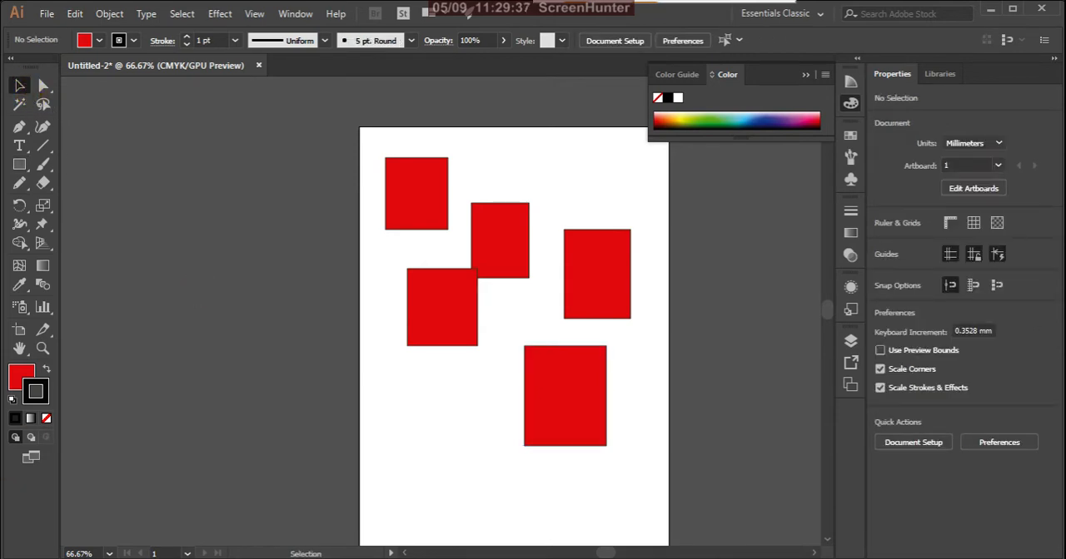
- Select the right-hand, lower-left and upper-left rectangles one at a time with the Selection tool, and clear the selection
click(616, 290)
click(458, 328)
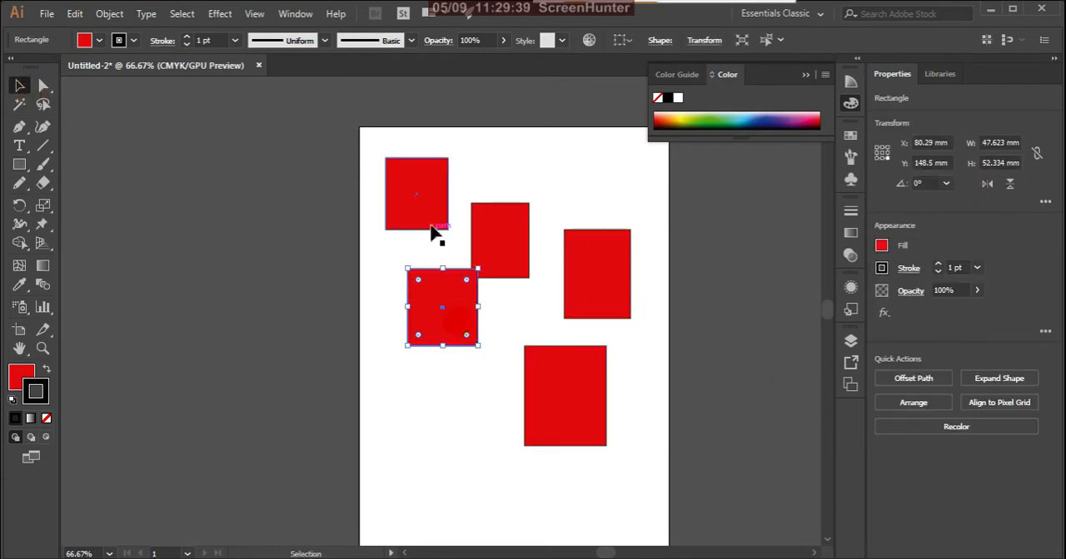
click(416, 196)
click(274, 257)
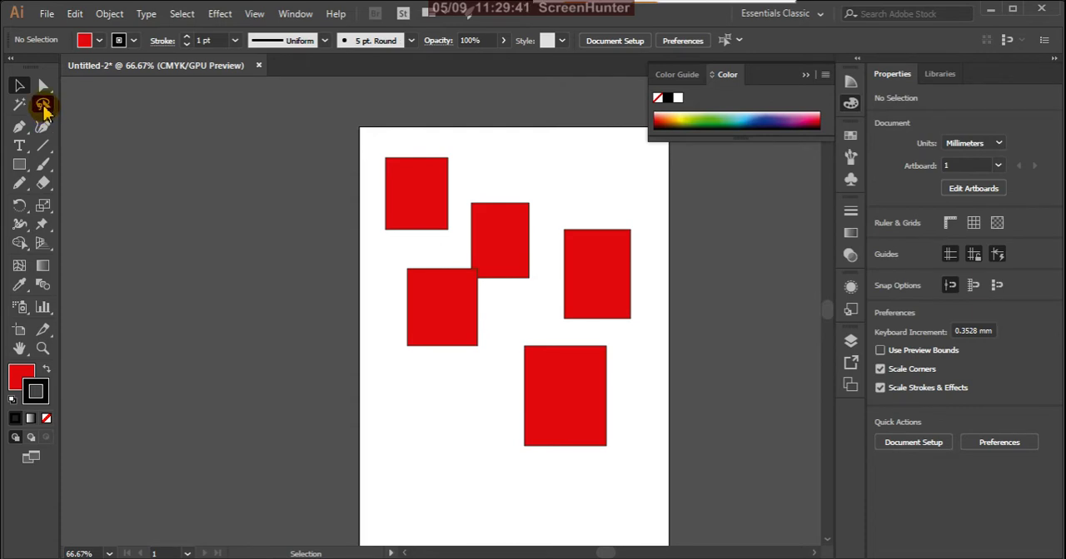
- Select rectangles with successive freehand Lasso loops, ending with the upper-left rectangle
click(43, 105)
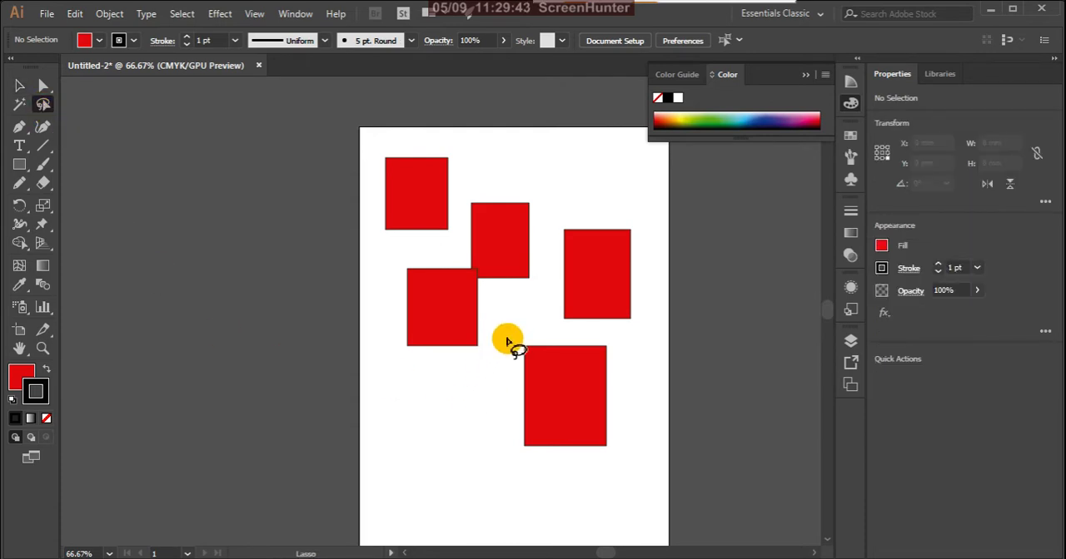
mouse_move(505, 339)
mouse_down()
mouse_move(483, 367)
mouse_move(565, 524)
mouse_move(681, 458)
mouse_move(661, 371)
mouse_move(557, 324)
mouse_move(501, 341)
mouse_up()
mouse_move(603, 207)
mouse_down()
mouse_move(559, 211)
mouse_move(547, 293)
mouse_move(562, 317)
mouse_move(621, 338)
mouse_move(636, 308)
mouse_move(614, 219)
mouse_move(574, 204)
mouse_up()
mouse_move(452, 143)
mouse_down()
mouse_move(391, 133)
mouse_move(362, 186)
mouse_move(377, 231)
mouse_move(409, 245)
mouse_move(464, 233)
mouse_move(442, 144)
mouse_up()
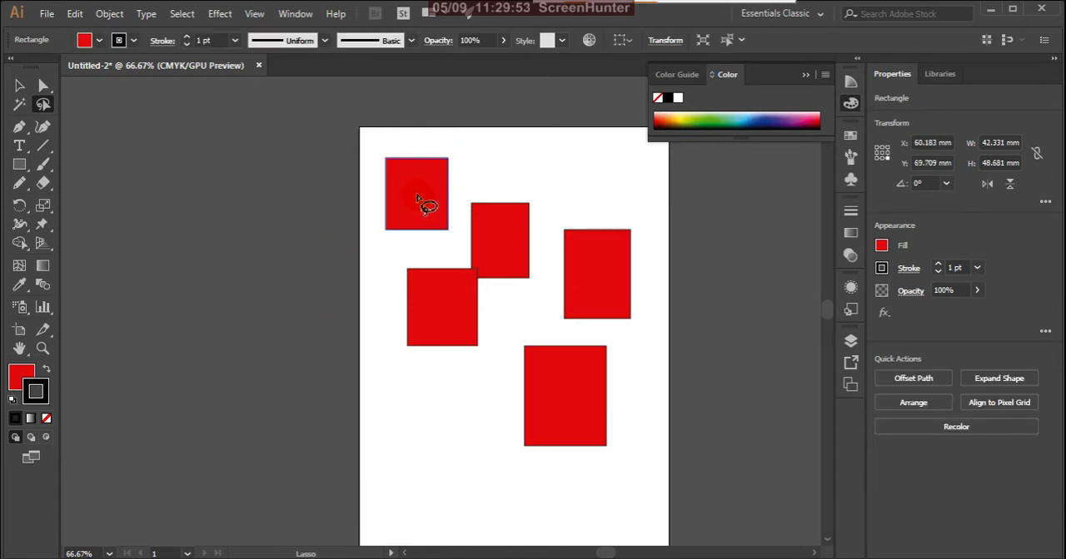
- Select the two overlapping rectangles together with the Lasso, and the lowest and right-hand rectangles separately
mouse_move(461, 250)
mouse_down()
mouse_move(380, 263)
mouse_move(385, 342)
mouse_move(432, 379)
mouse_move(485, 343)
mouse_move(525, 277)
mouse_move(537, 218)
mouse_move(515, 172)
mouse_move(485, 173)
mouse_move(459, 251)
mouse_up()
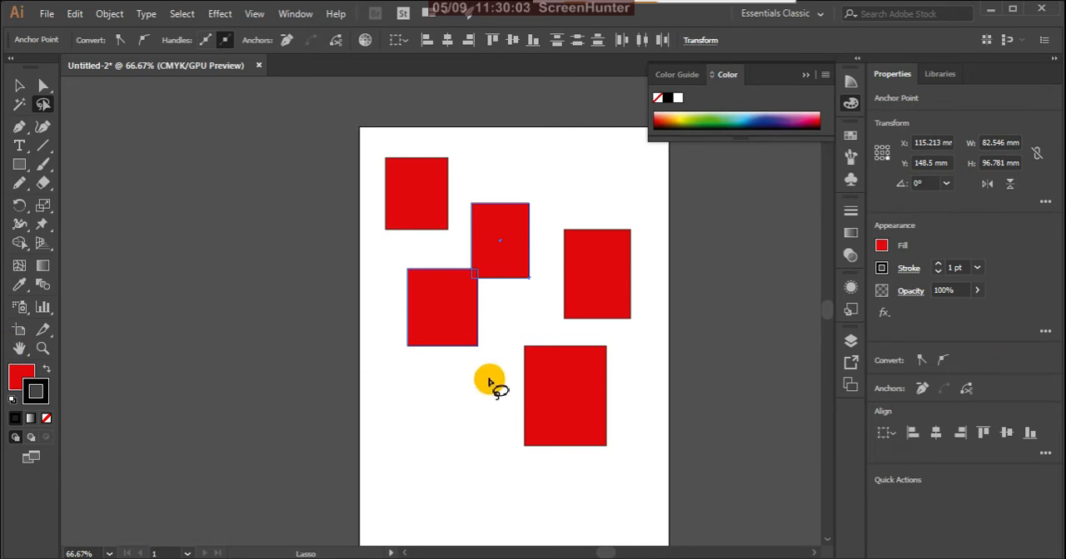
click(426, 317)
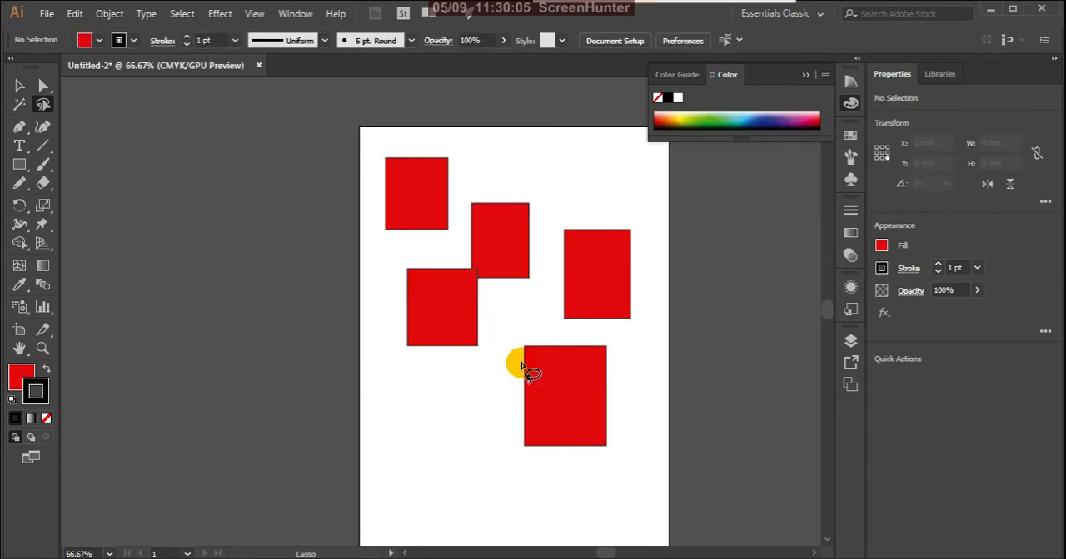
mouse_move(527, 335)
mouse_down()
mouse_move(494, 453)
mouse_move(592, 490)
mouse_move(646, 390)
mouse_move(618, 348)
mouse_move(561, 326)
mouse_move(521, 348)
mouse_up()
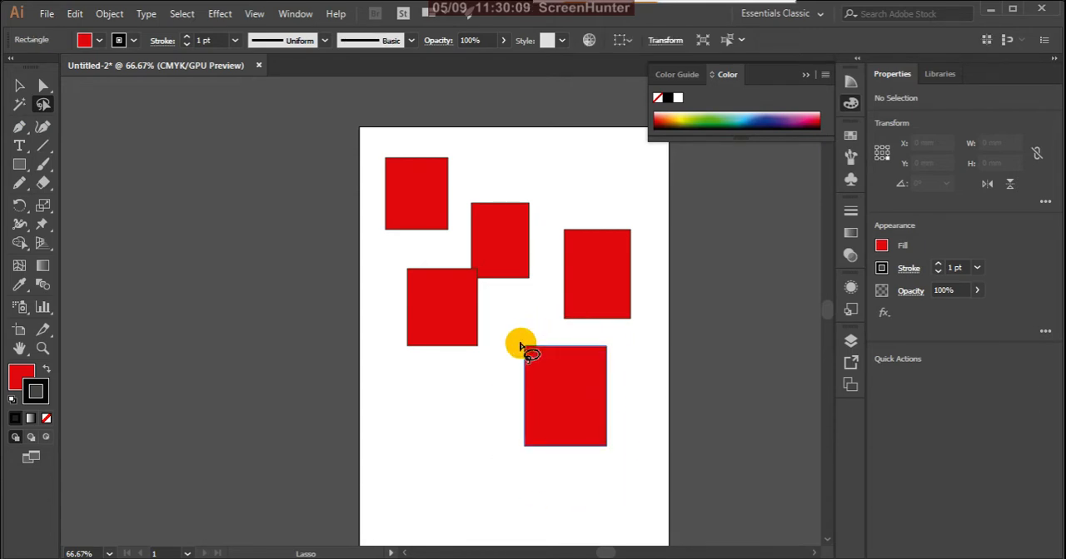
mouse_move(564, 219)
mouse_down()
mouse_move(544, 312)
mouse_move(575, 333)
mouse_move(622, 342)
mouse_move(651, 306)
mouse_move(641, 240)
mouse_move(611, 214)
mouse_move(559, 212)
mouse_up()
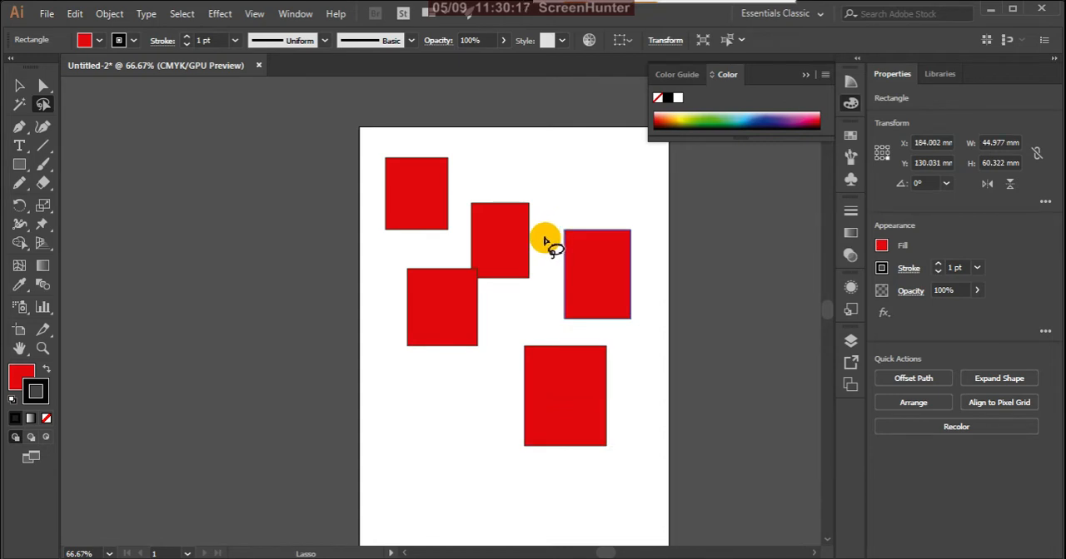
- Delete all five rectangles using the Direct Selection tool, and return to the Selection tool
click(46, 90)
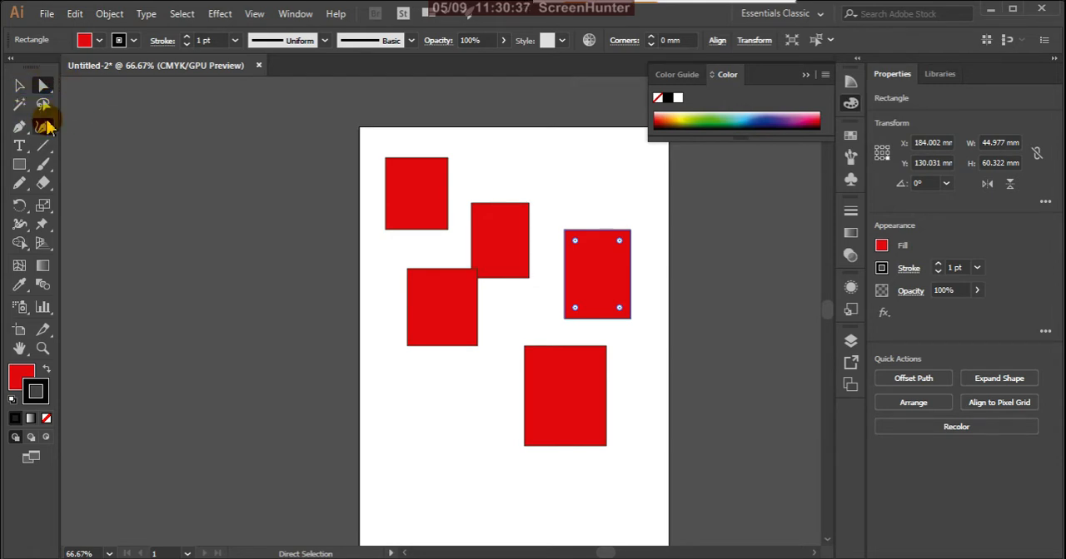
drag(305, 119, 690, 518)
key(Delete)
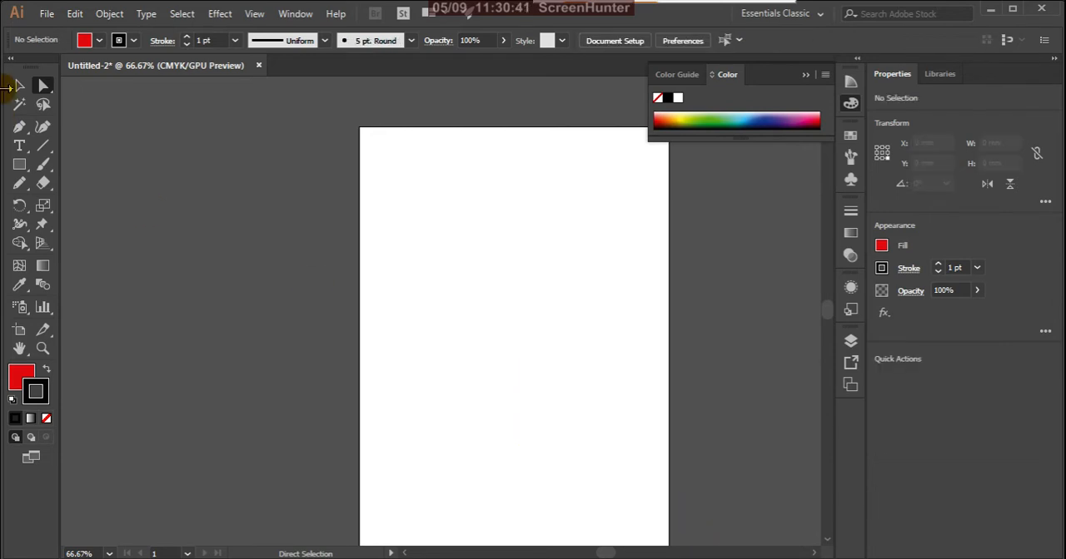
click(19, 85)
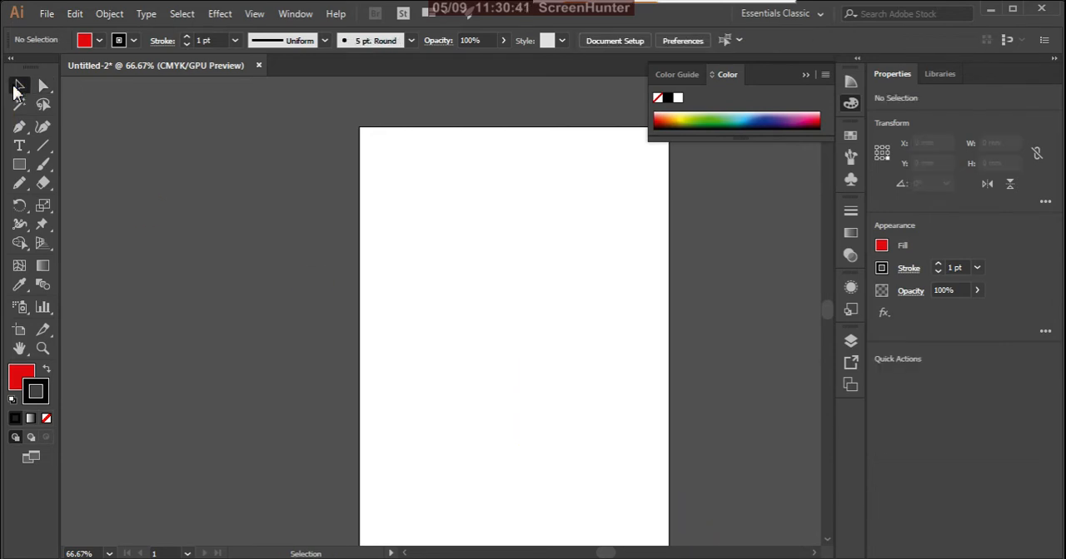
- Activate the Pen tool and set the fill to None, keeping the black stroke
click(23, 131)
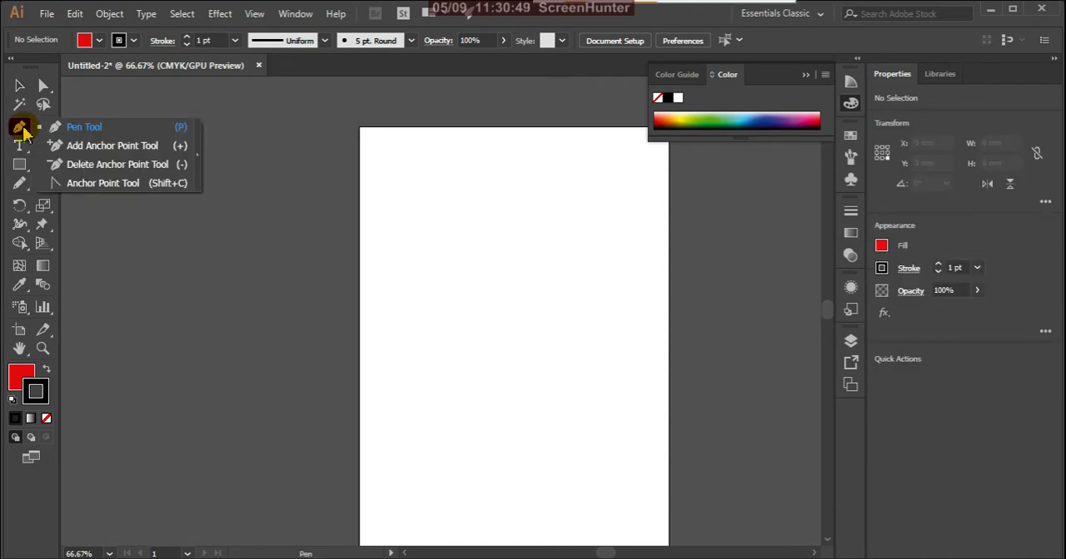
click(94, 130)
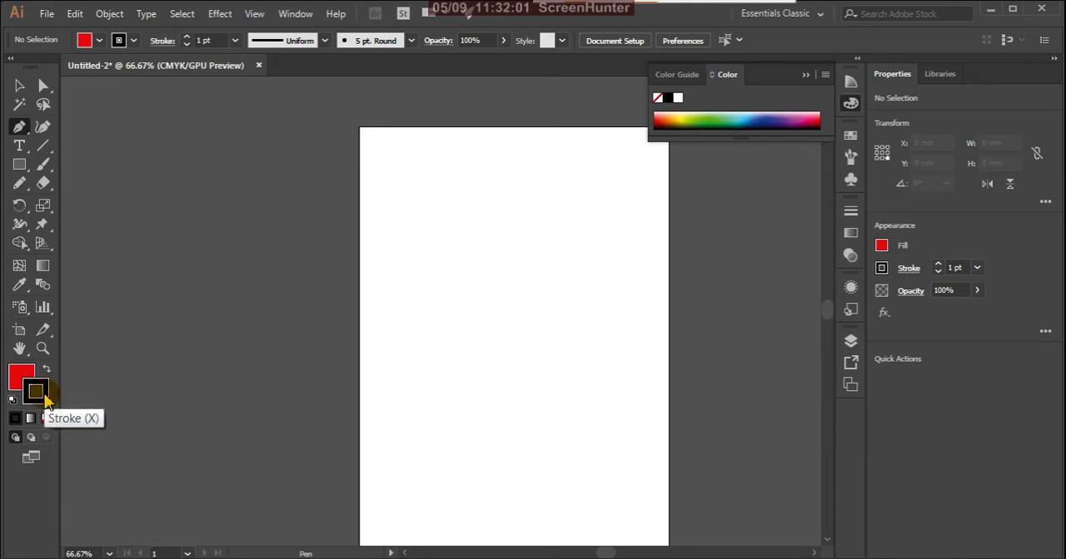
click(21, 380)
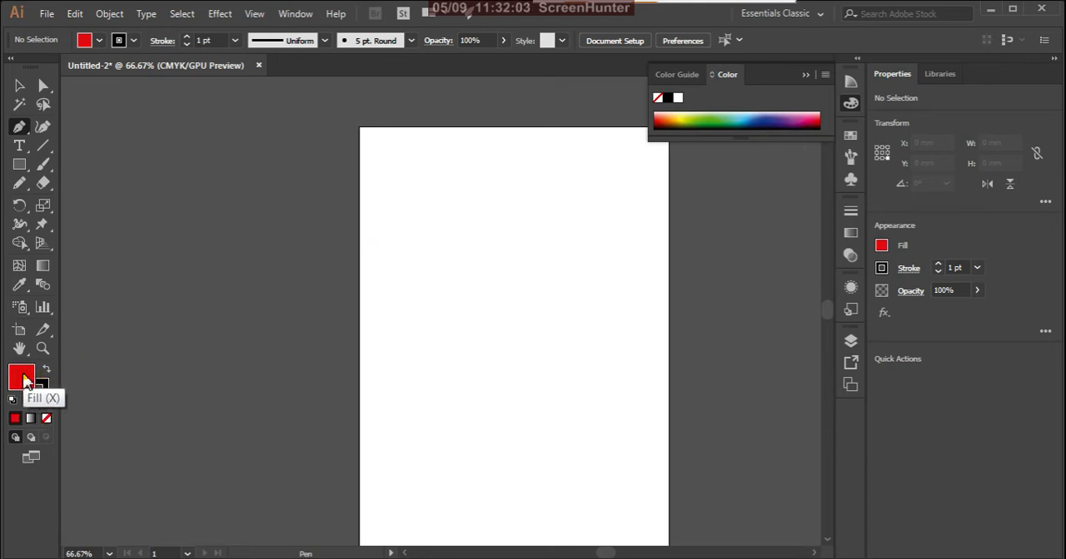
click(45, 421)
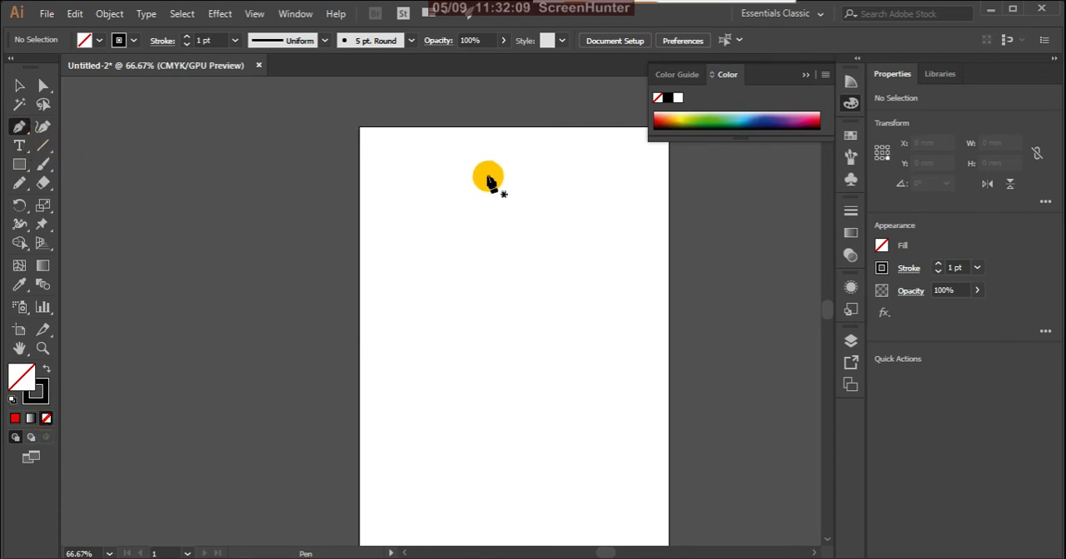
- Draw a closed triangle about 110 mm wide and 89 mm high in the artboard's upper part with the Pen tool
scroll(508, 209, up, 1)
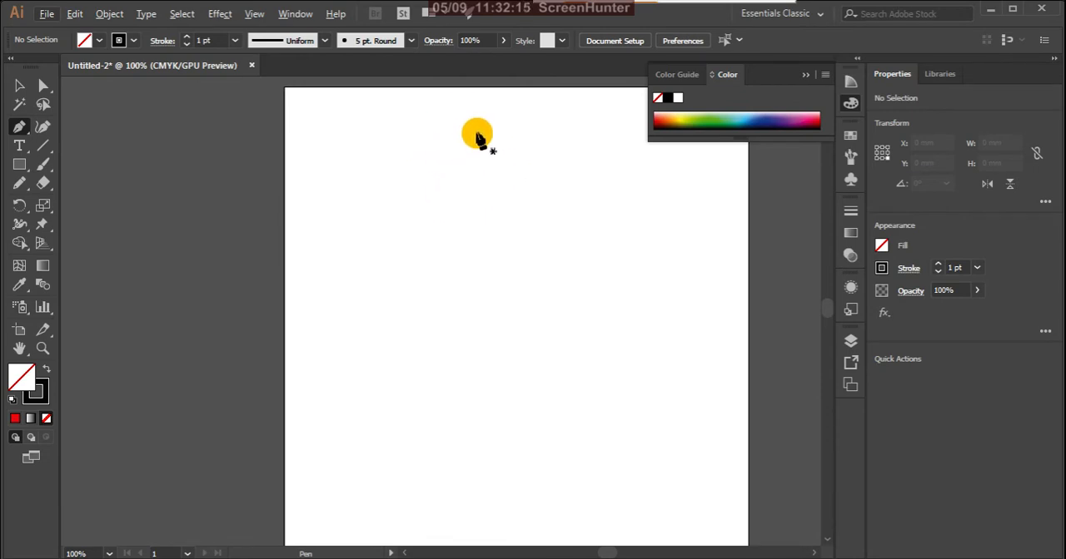
click(478, 138)
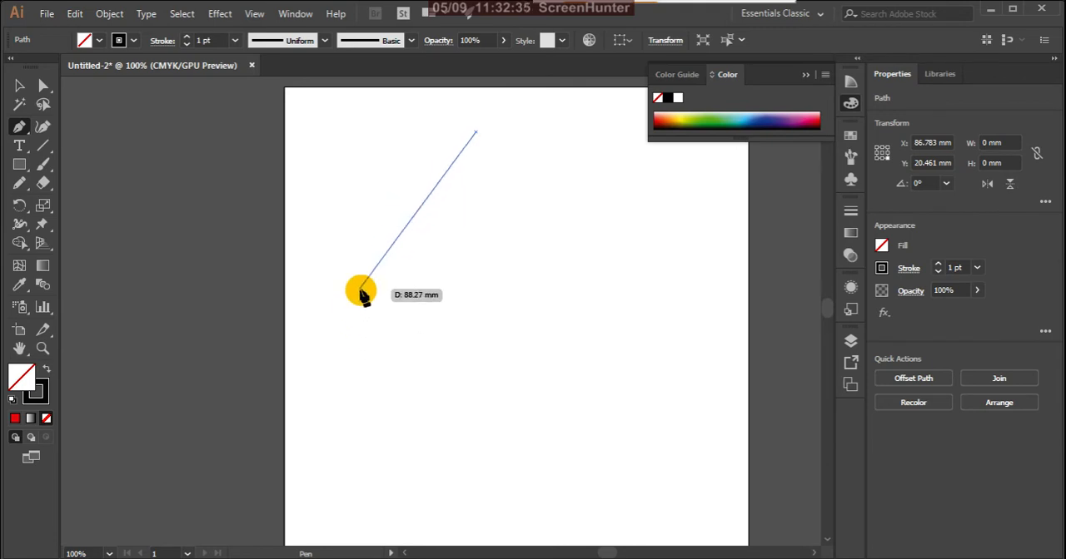
click(362, 291)
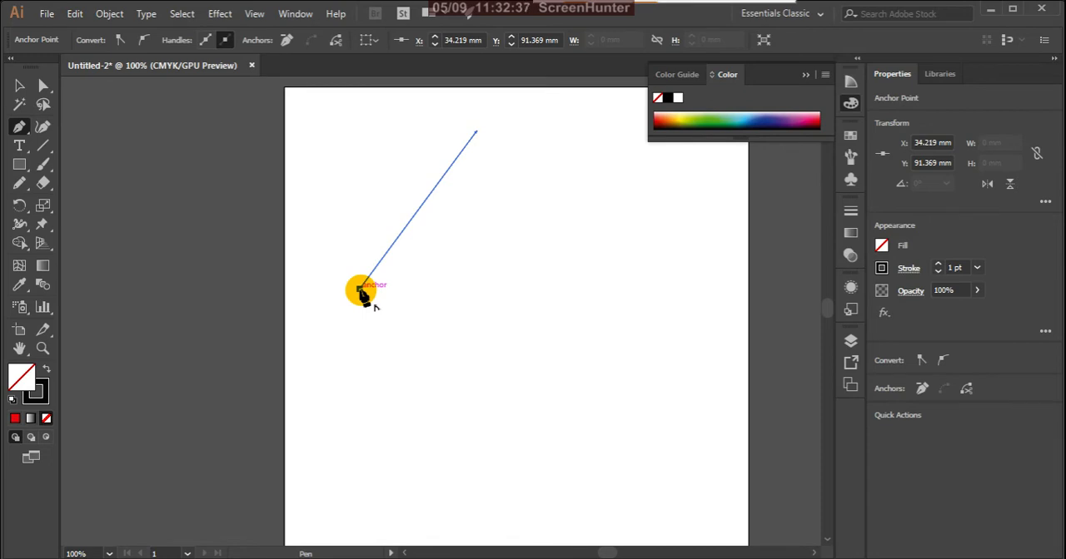
click(476, 133)
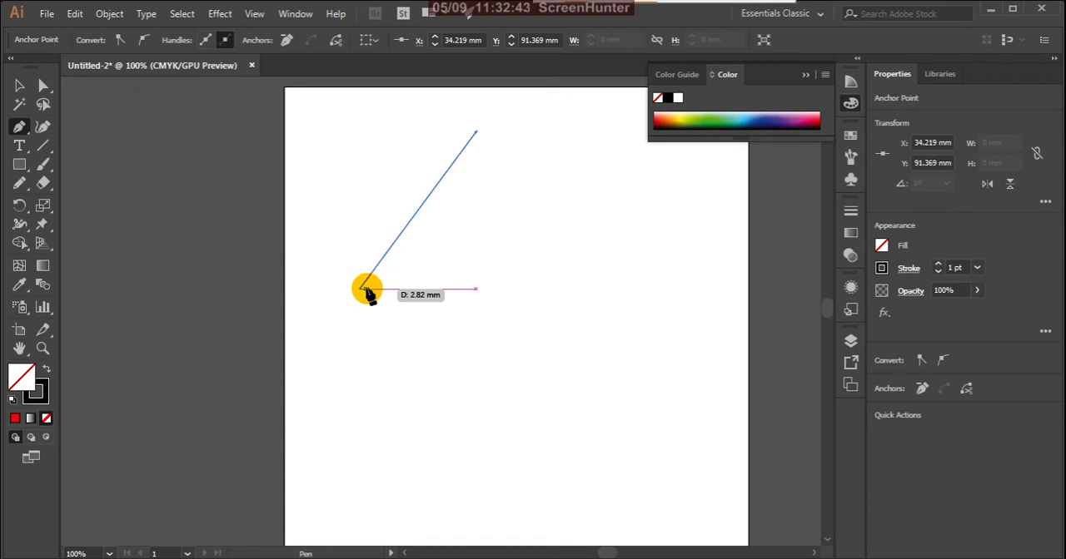
click(603, 329)
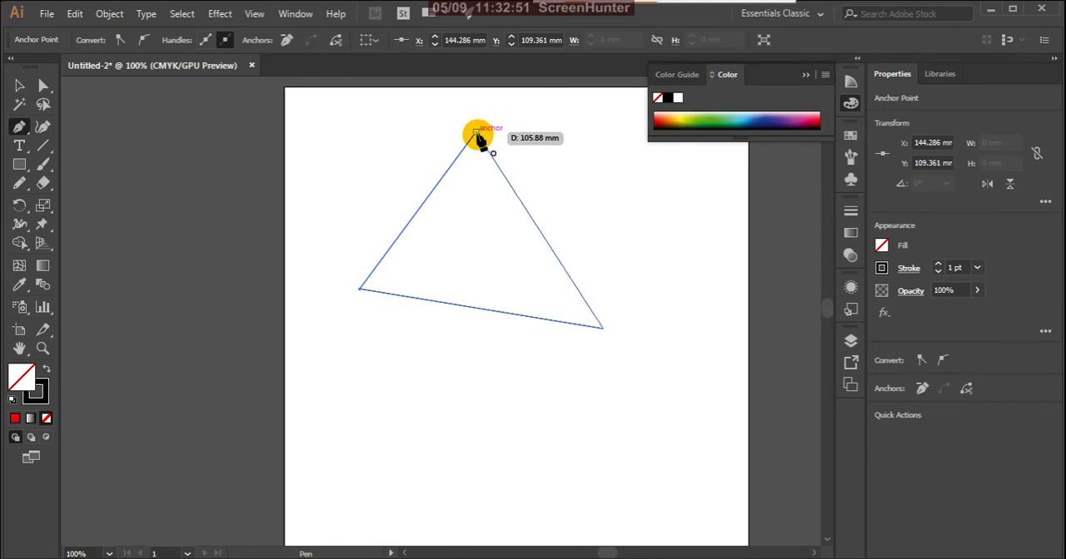
scroll(477, 134, up, 2)
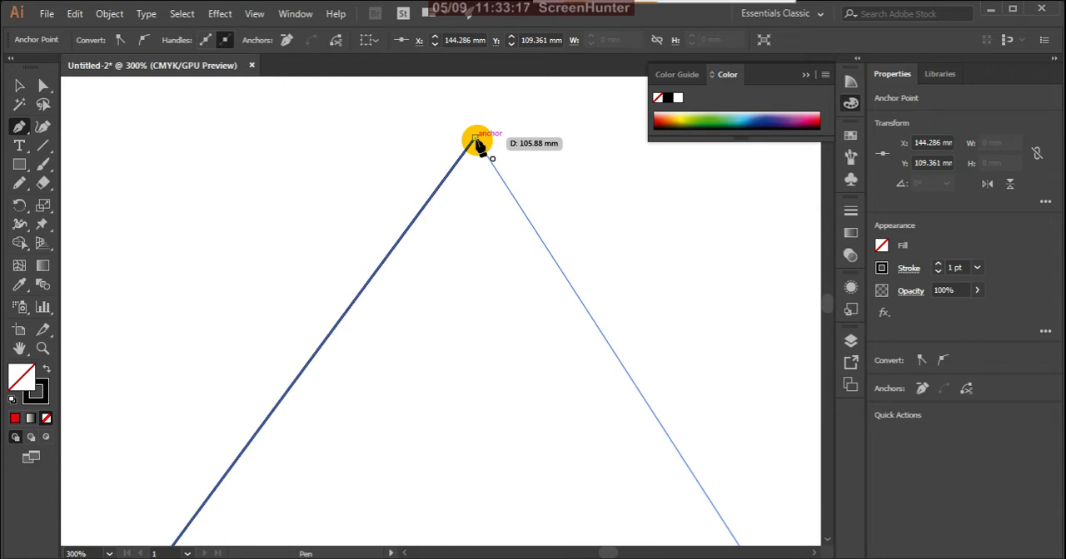
click(475, 138)
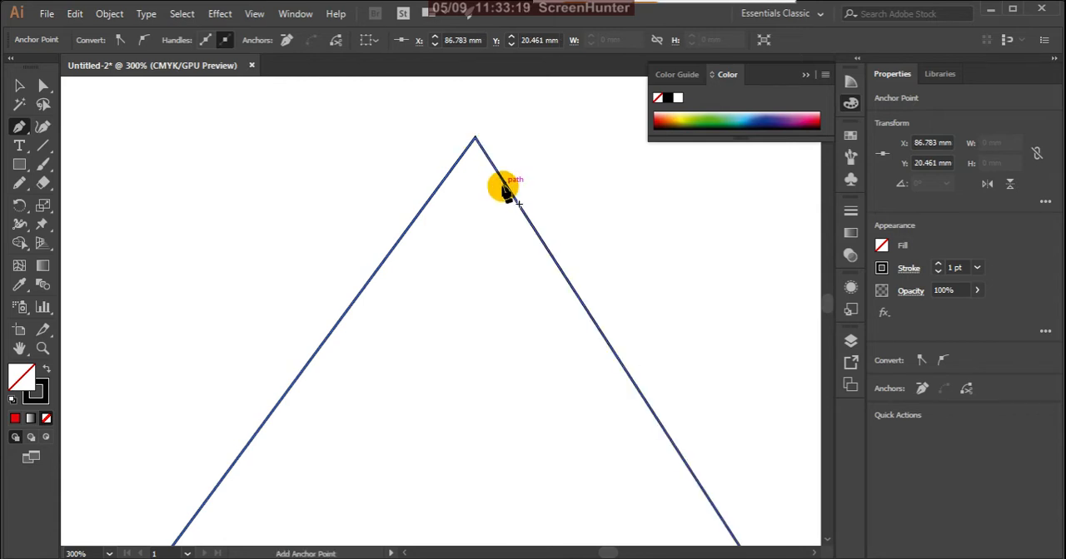
scroll(533, 181, down, 4)
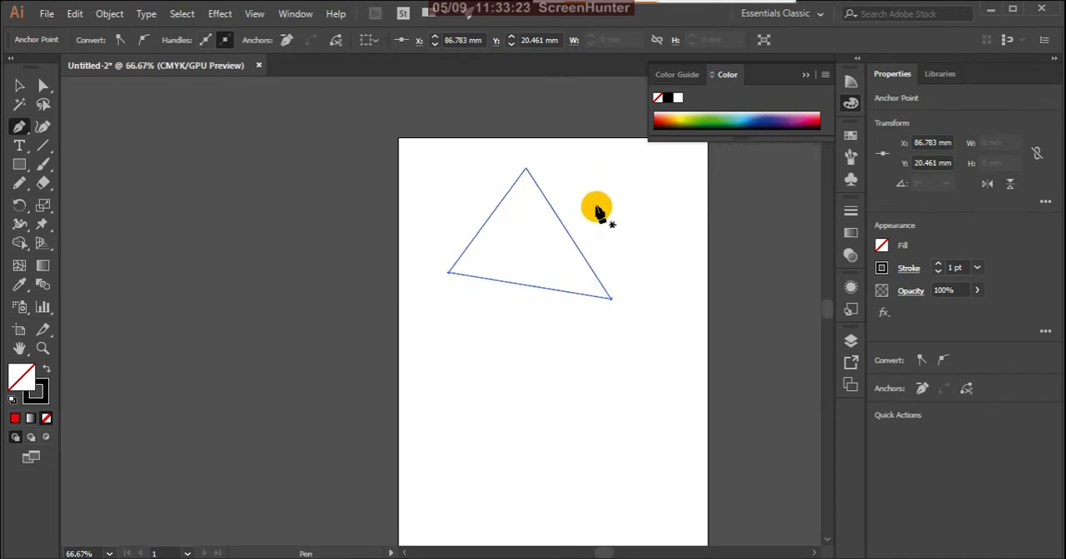
scroll(612, 190, up, 1)
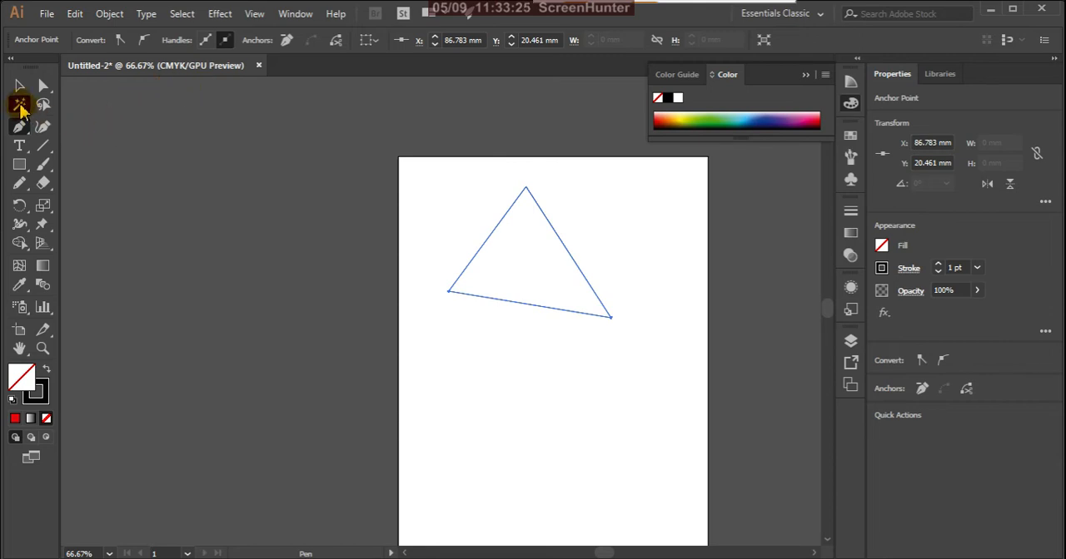
- Move the unfilled triangle by its outline with the Selection tool, deselecting and reselecting it between moves
click(21, 86)
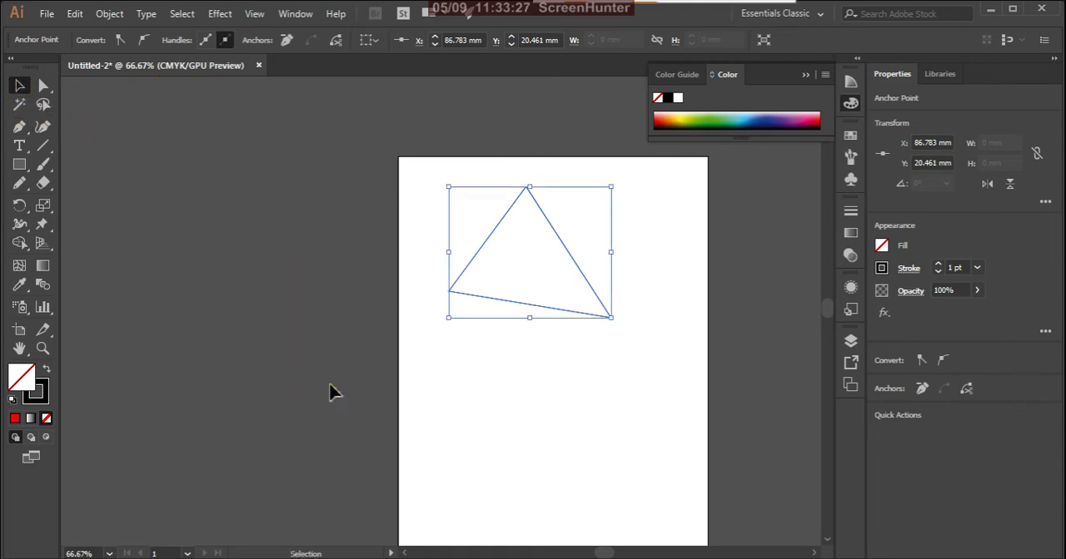
click(529, 337)
drag(553, 308, 524, 393)
drag(561, 362, 601, 271)
click(564, 320)
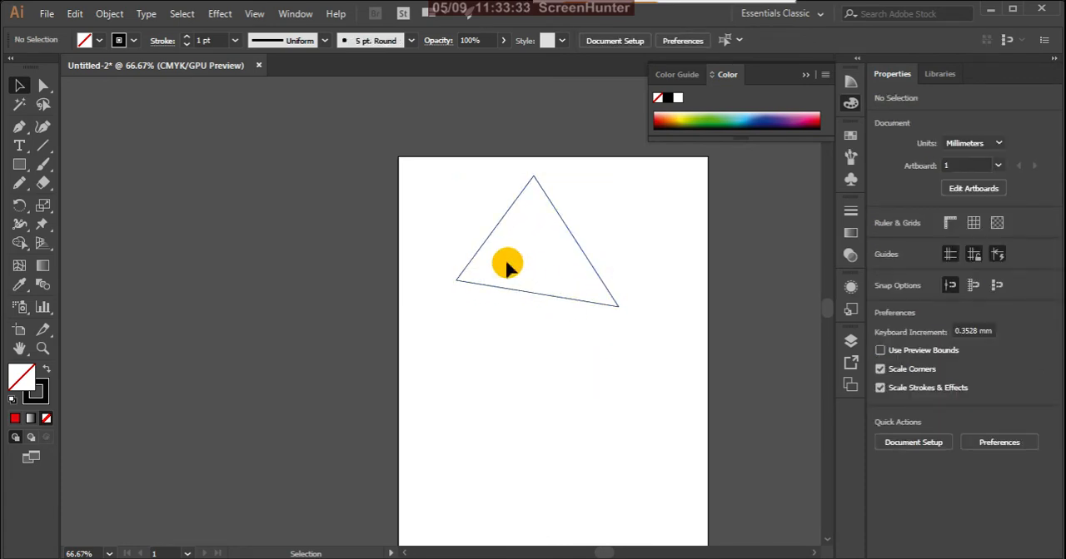
click(548, 293)
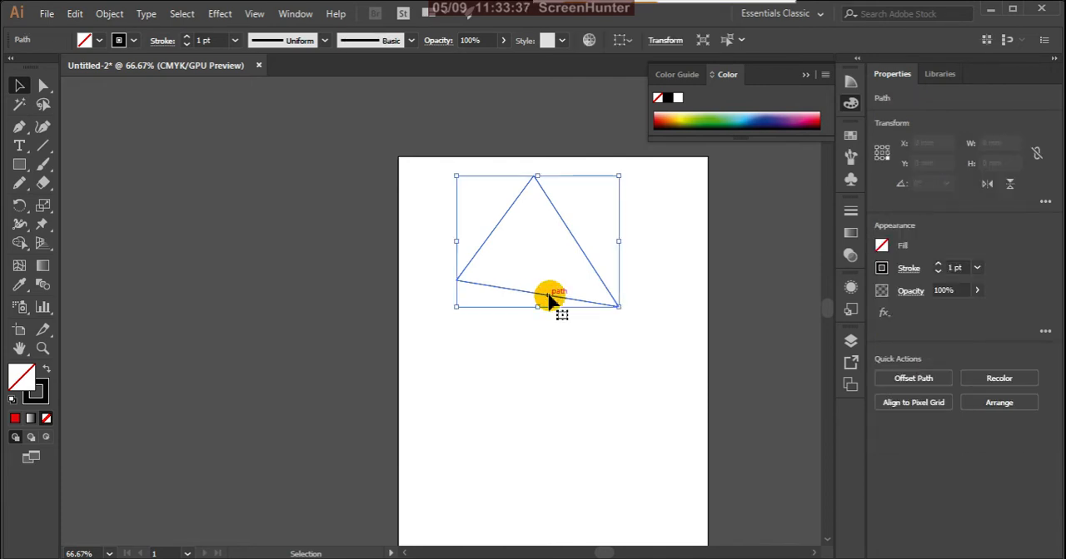
click(585, 383)
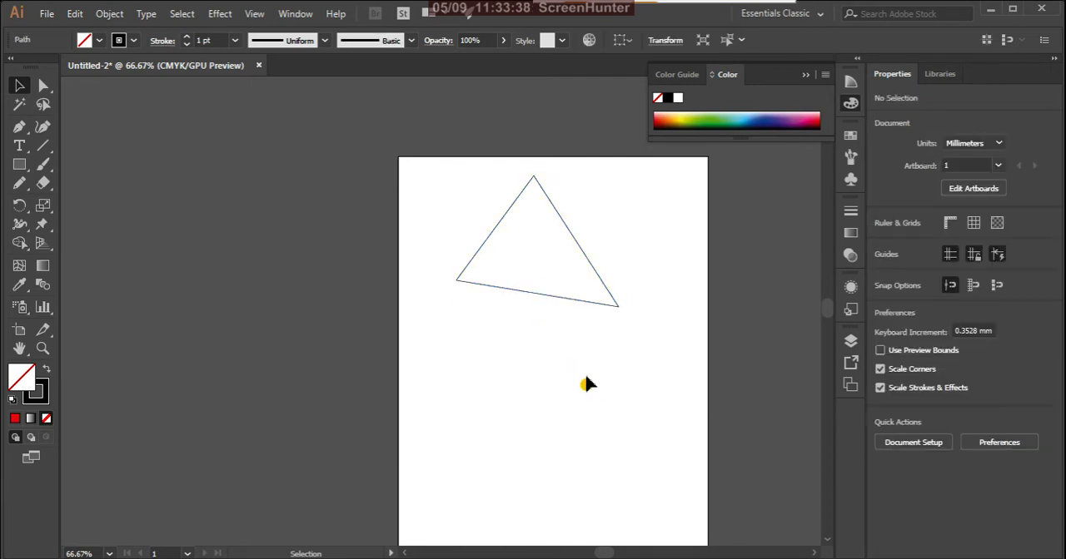
click(601, 280)
drag(596, 272, 562, 300)
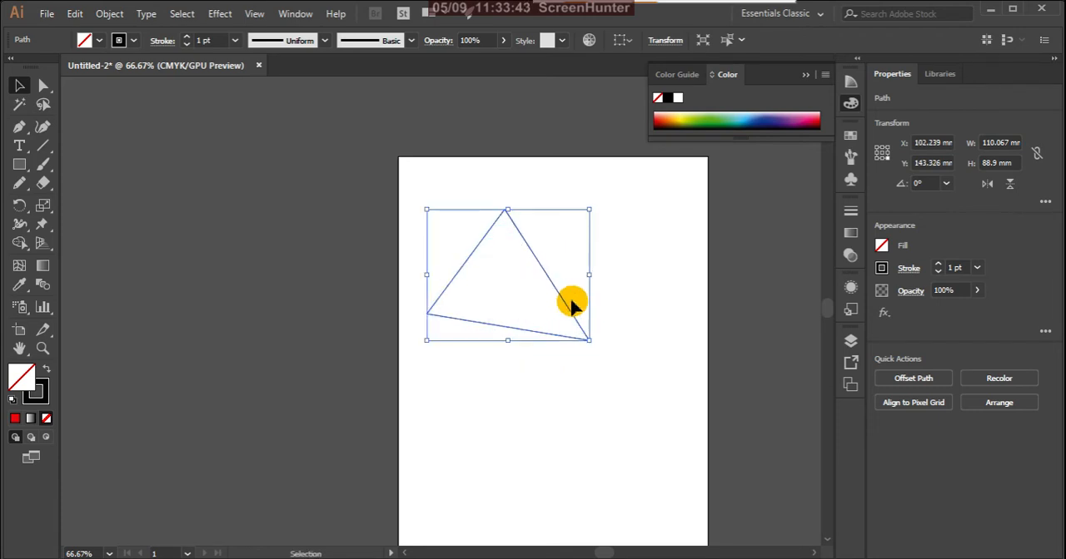
- Try a red fill on the triangle, remove the fill again and clear the selection
click(15, 418)
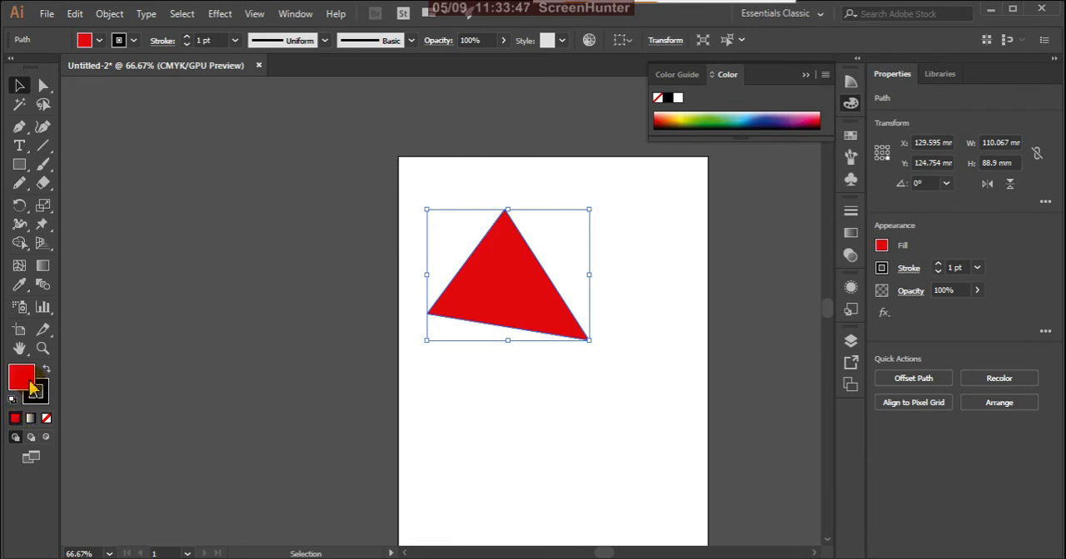
click(46, 418)
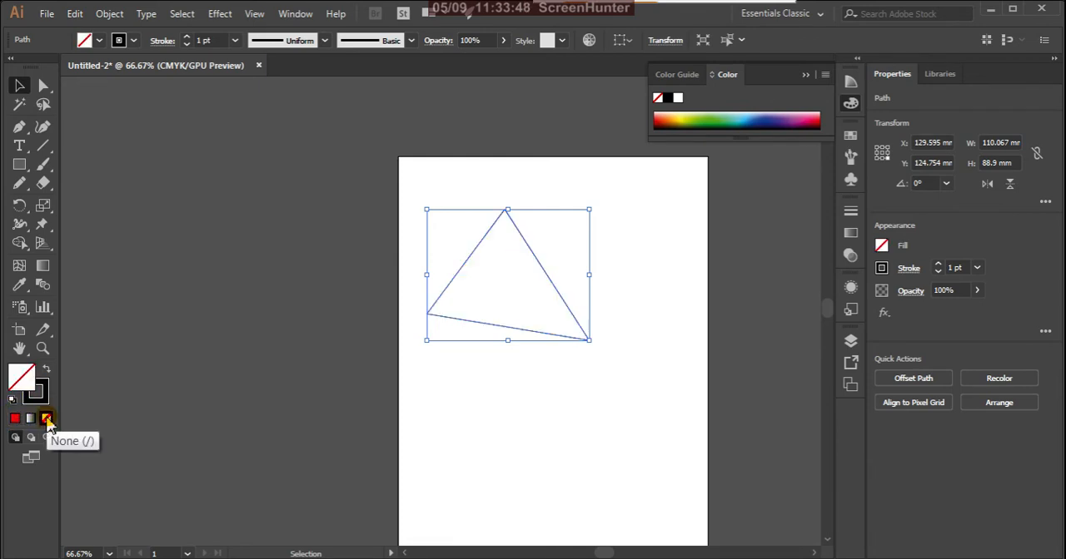
click(440, 435)
scroll(505, 307, up, 2)
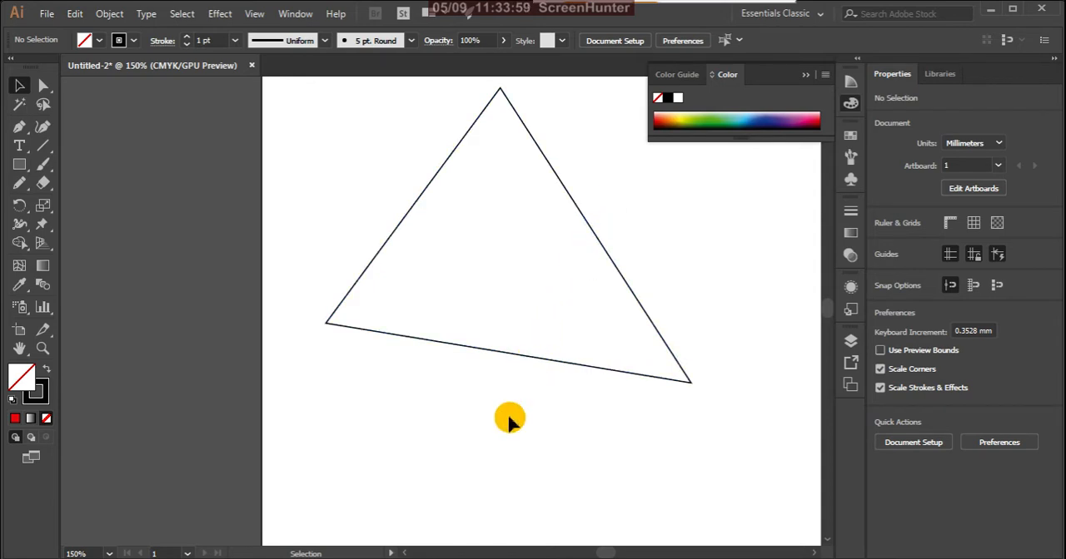
scroll(506, 413, down, 2)
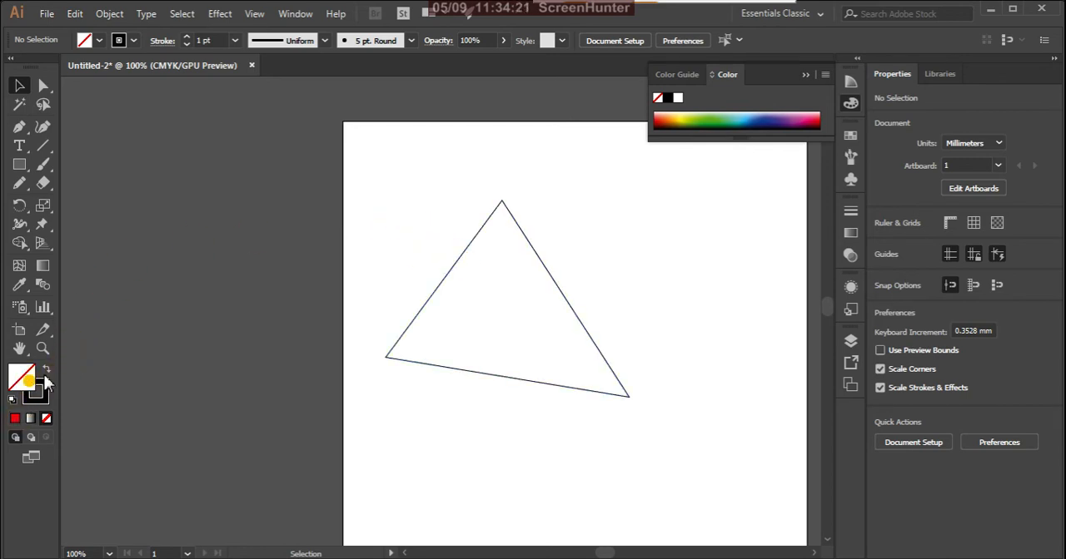
- Fill the triangle with red and move it mostly off the artboard, across the artboard's left edge
click(387, 359)
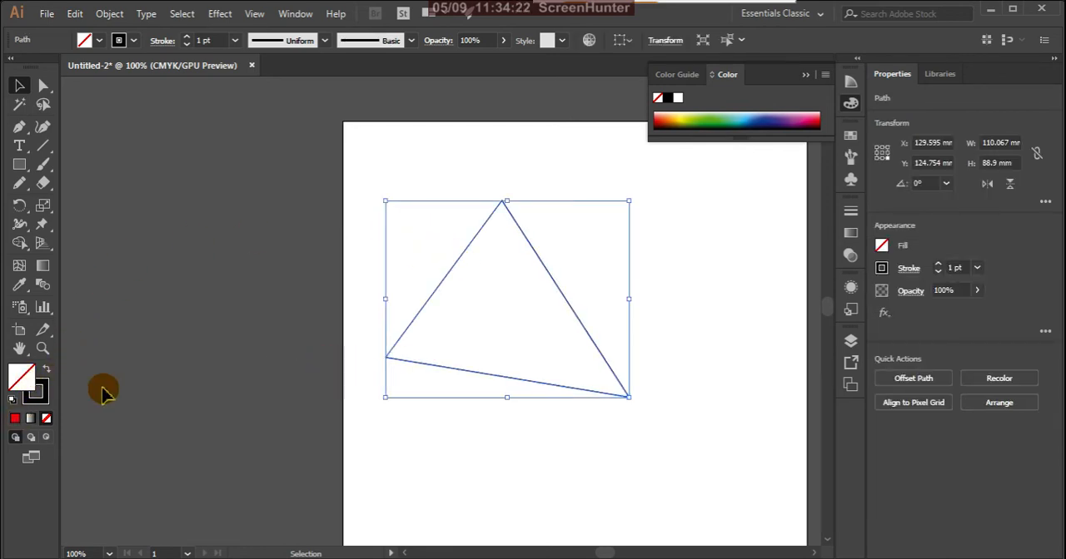
click(16, 418)
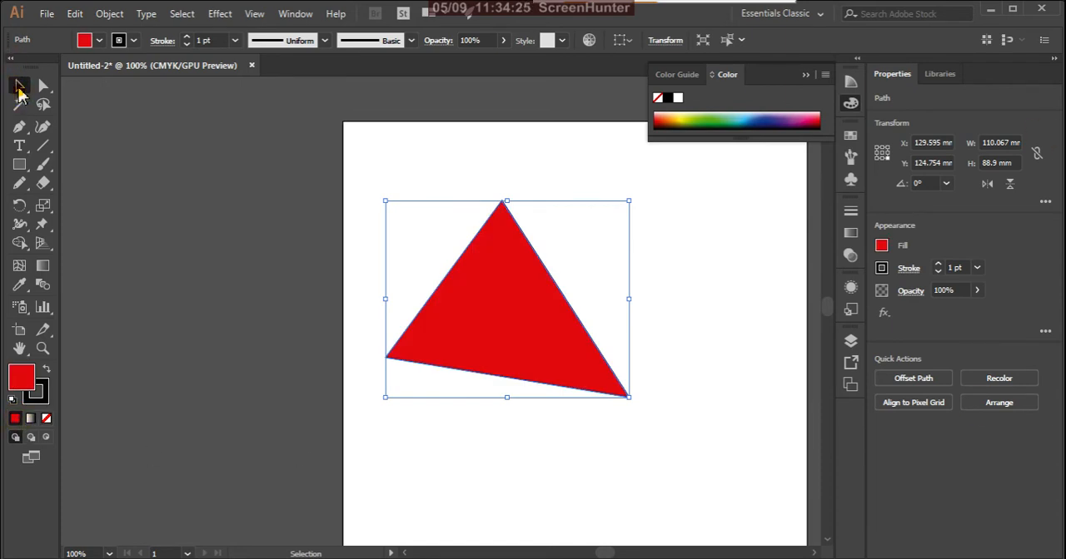
click(18, 90)
drag(519, 328, 258, 257)
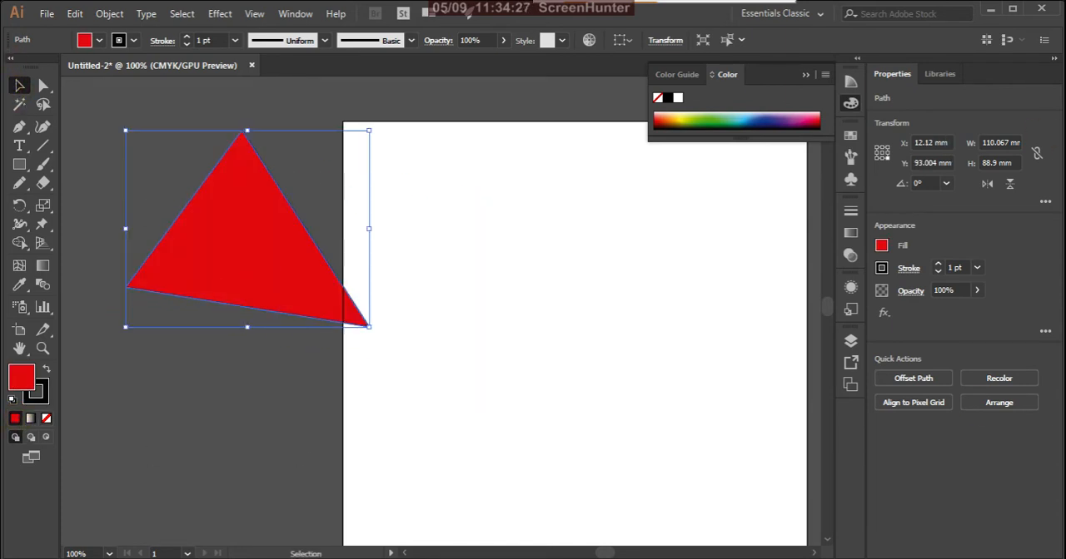
- Start a new unfilled Pen path with a straight segment from about X 88, Y 20 mm to X 43, Y 85 mm
drag(20, 128, 67, 125)
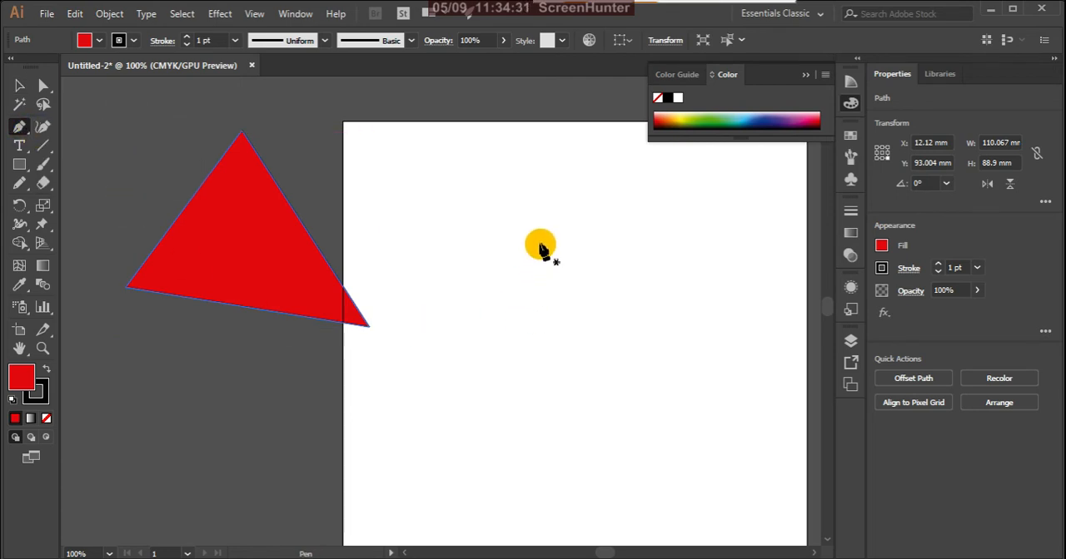
click(538, 166)
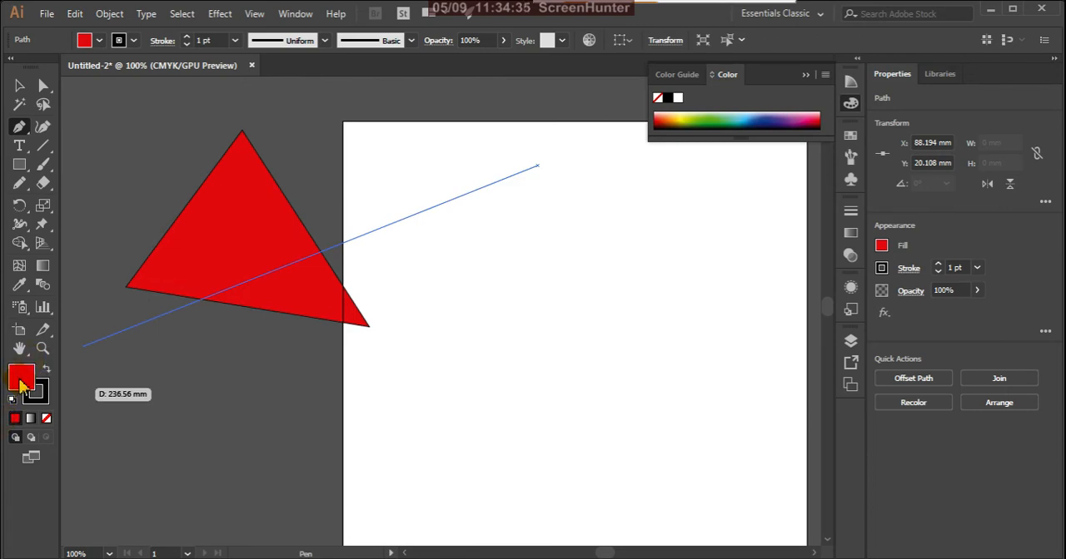
click(45, 420)
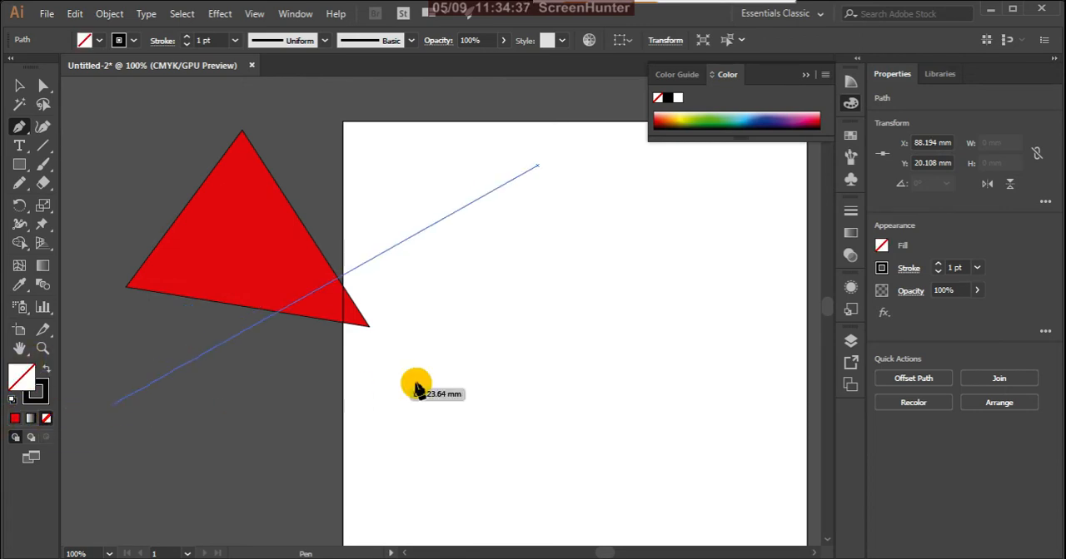
click(439, 309)
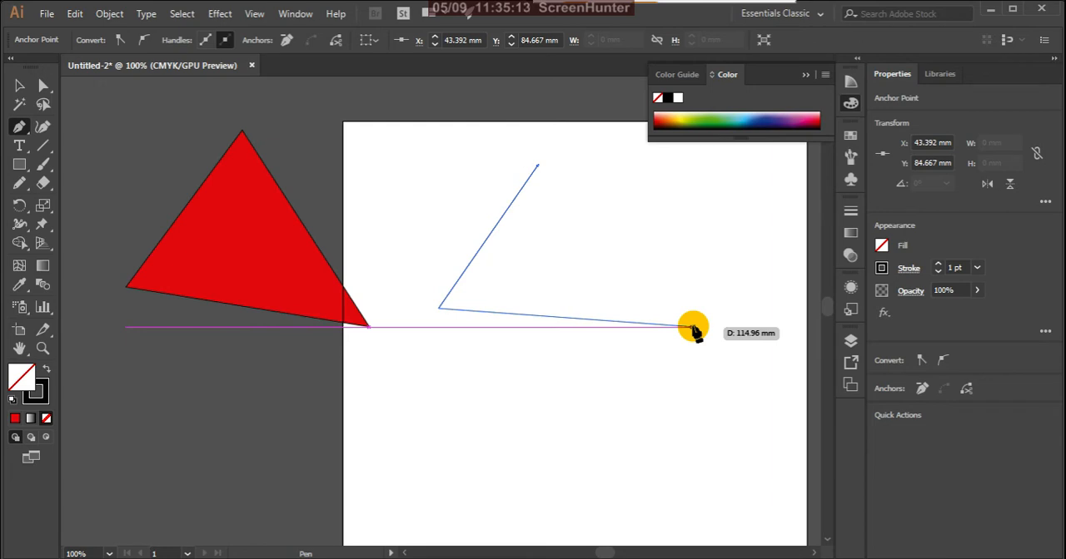
- Continue the path with a smooth anchor at about X 158, Y 93 mm and a curved segment up to X 173, Y 29 mm
click(693, 327)
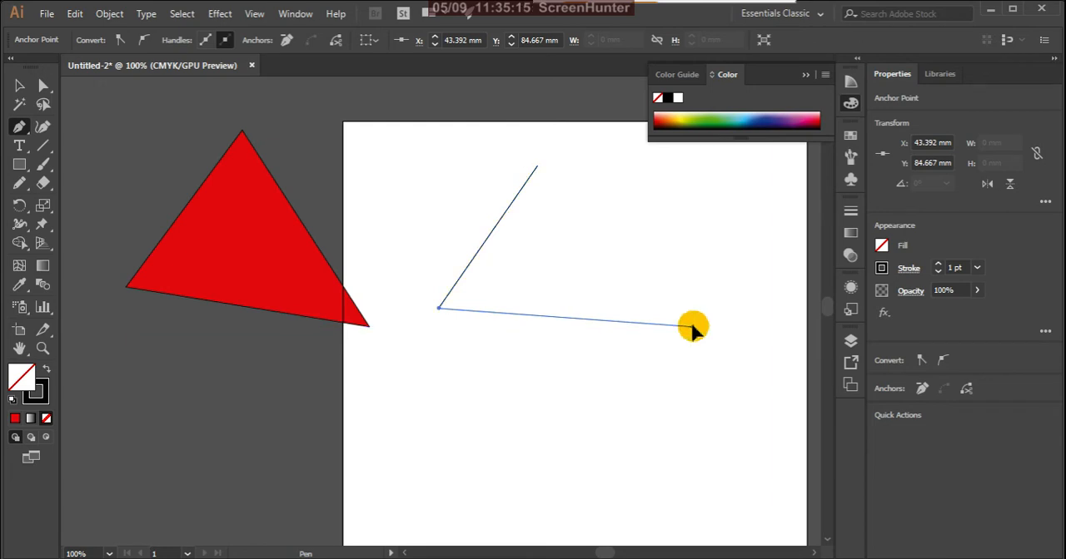
drag(694, 329, 668, 261)
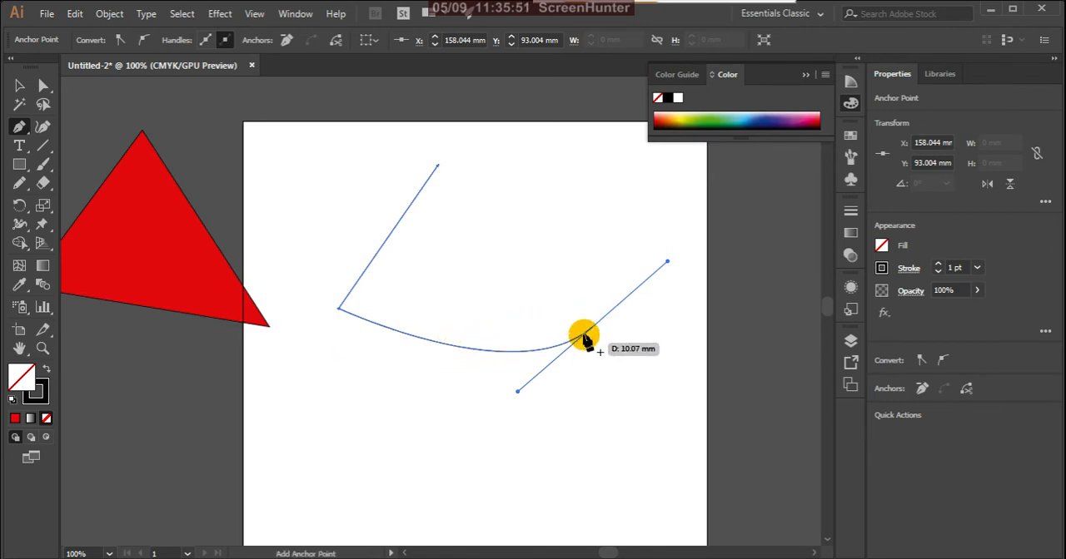
click(626, 190)
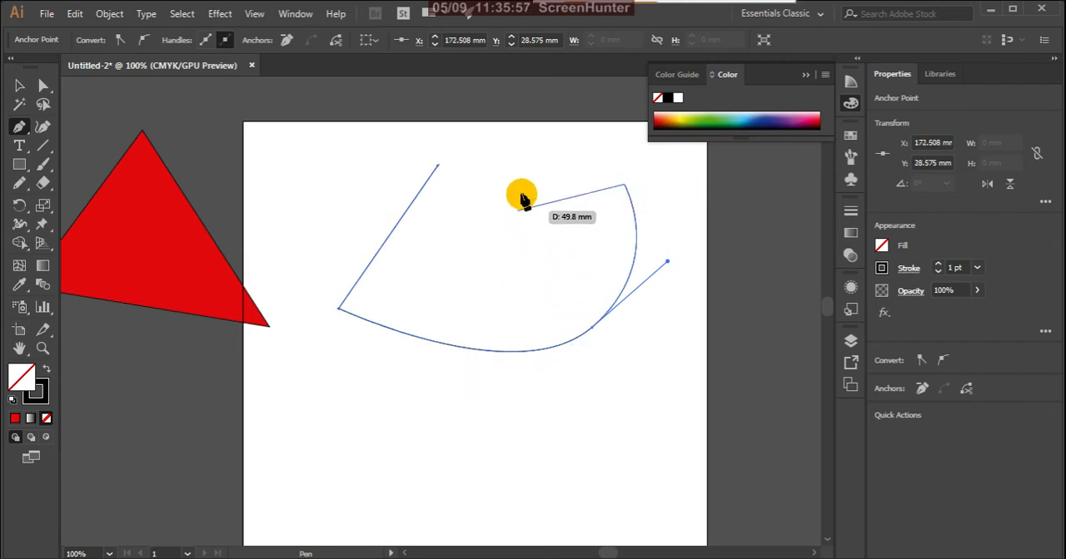
- Add a straight segment down to about X 155, Y 78 mm, undoing and redoing its anchor point
click(586, 297)
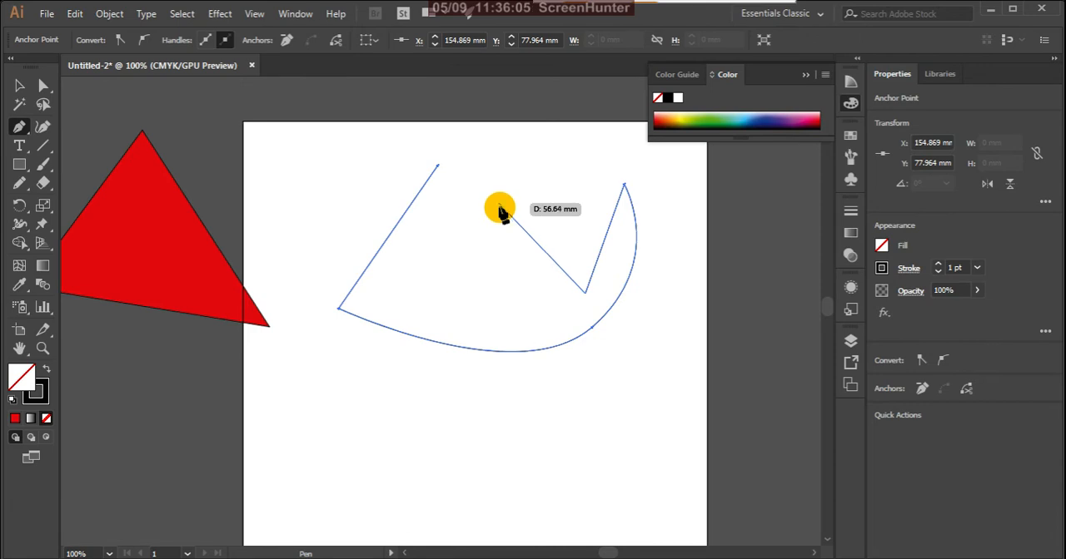
key(ctrl+z)
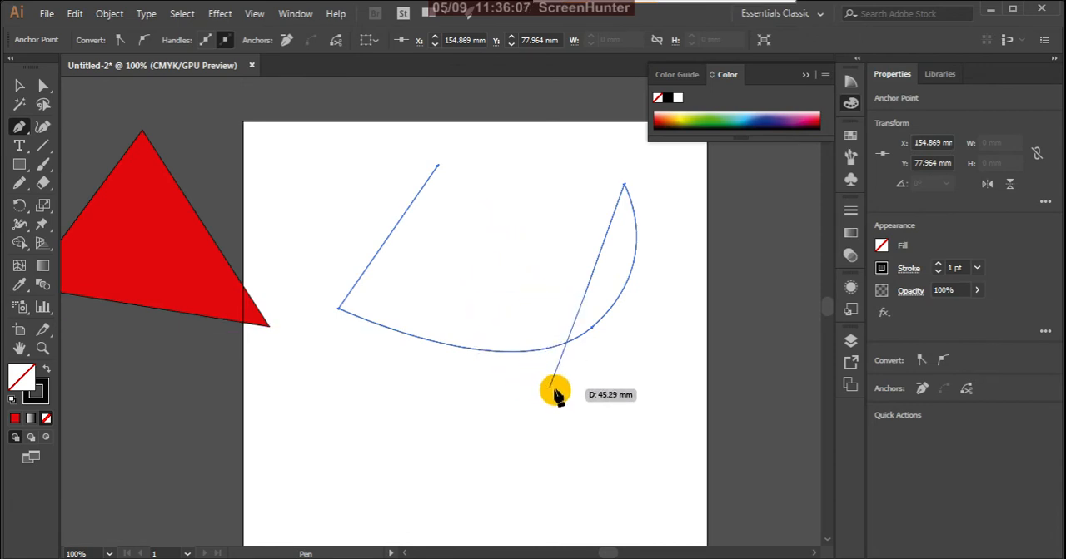
key(ctrl+shift+z)
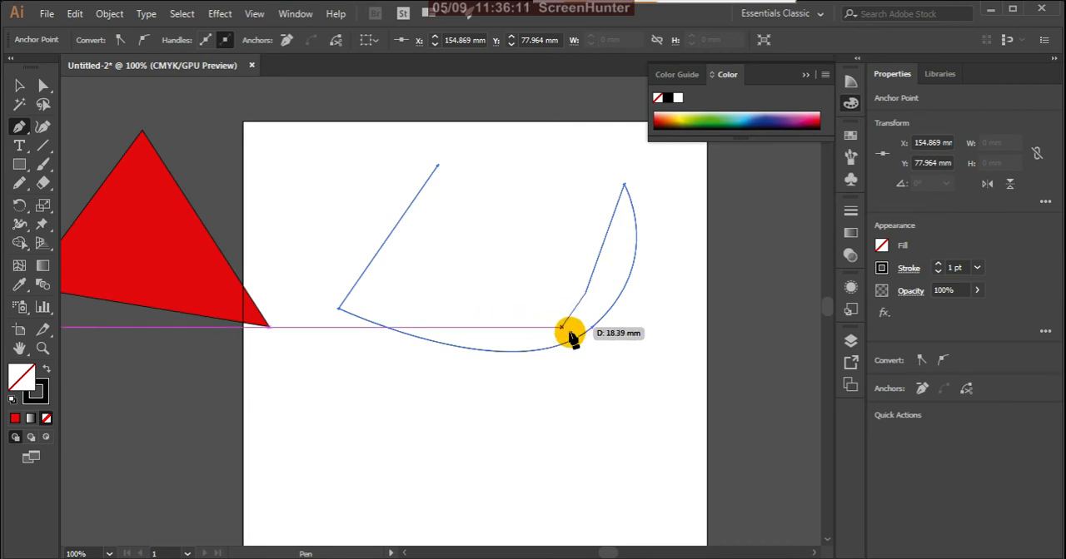
- Continue the path through a smooth anchor, down to the lower curve, and back up to a smooth anchor at about X 95, Y 51 mm
key(ctrl+z)
scroll(572, 336, up, 1)
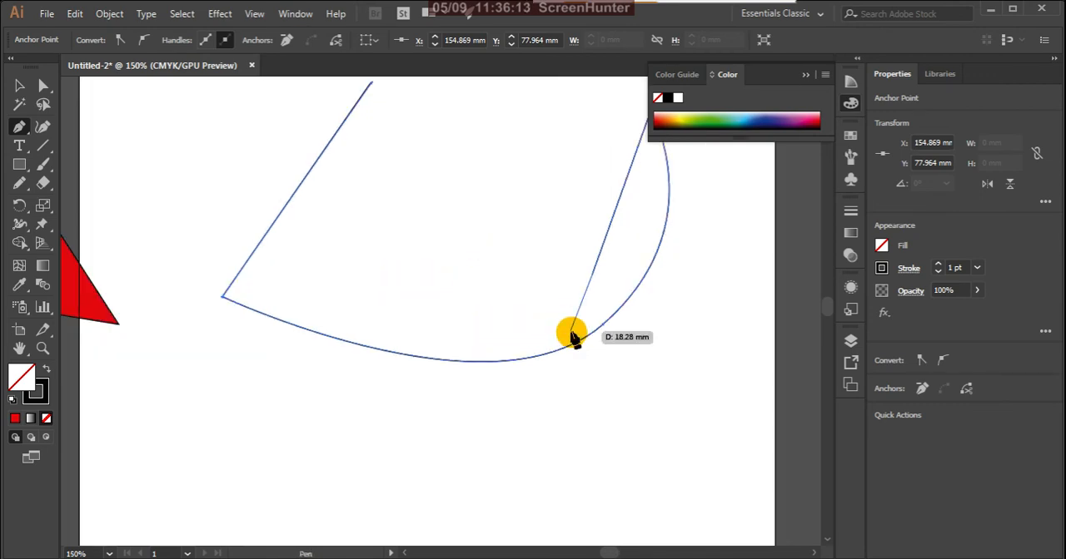
click(592, 275)
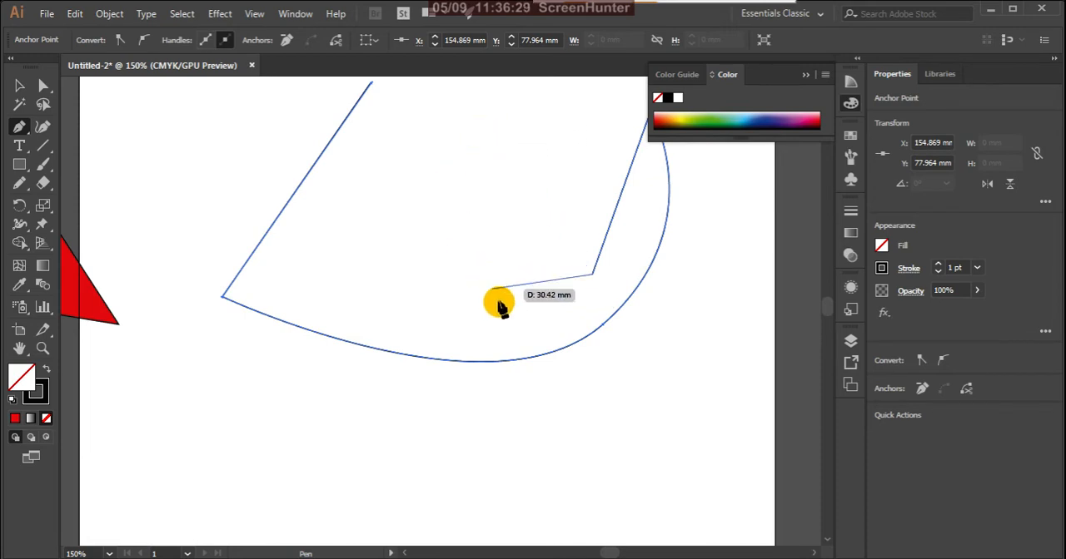
scroll(500, 300, up, 1)
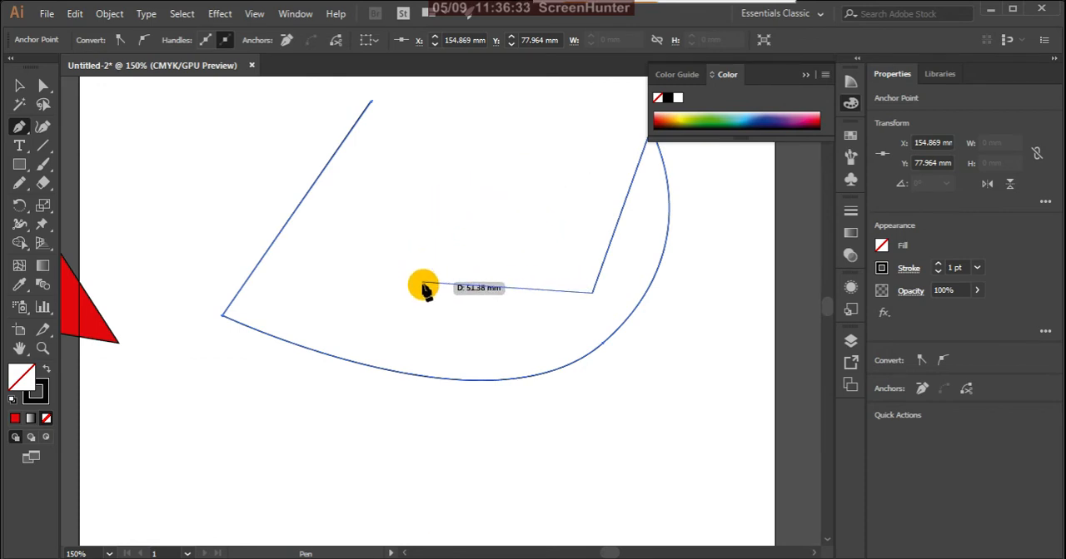
key(Escape)
drag(422, 289, 460, 233)
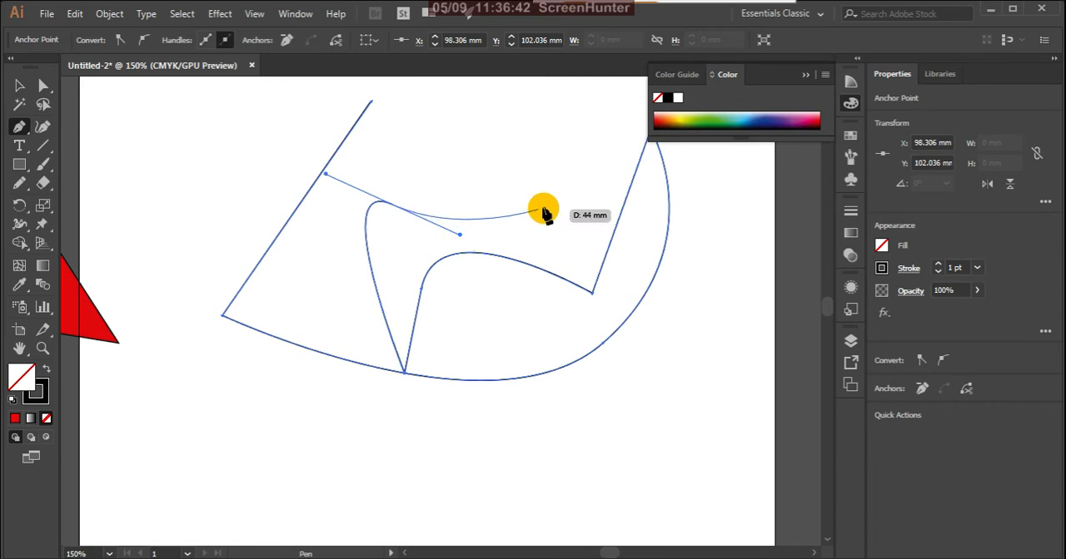
- Extend the path with a curved segment to a smooth anchor at about X 154, Y 39 mm
click(589, 166)
drag(591, 165, 569, 127)
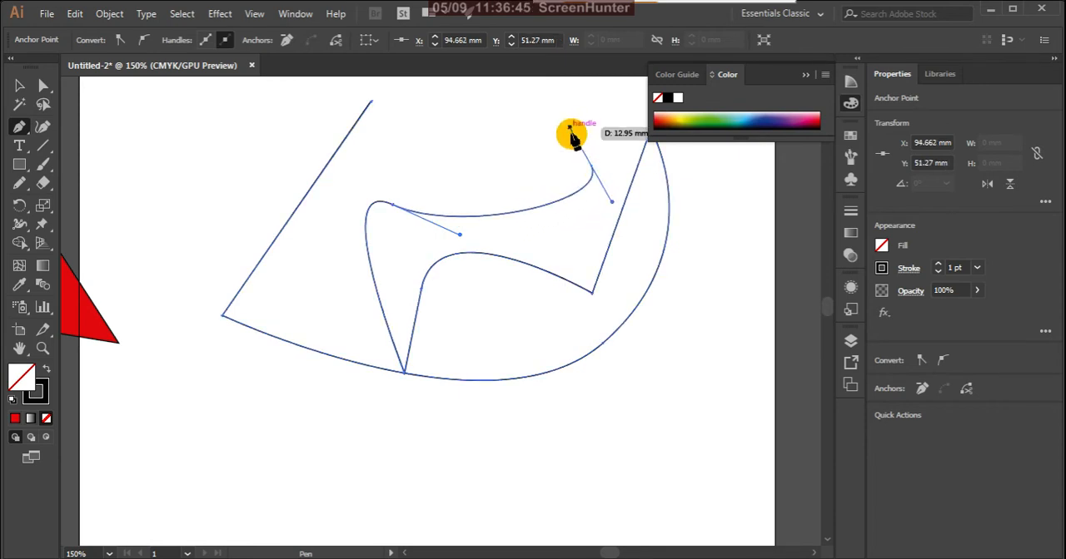
scroll(590, 206, up, 1)
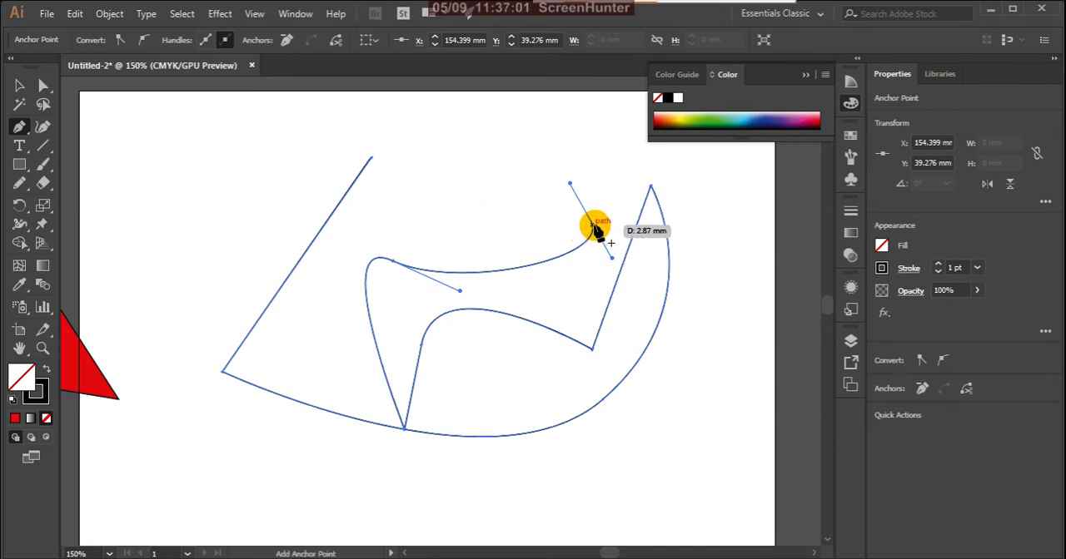
- Add a straight segment up to about X 137, Y 10 mm and close the path with a curve at its starting anchor
drag(596, 231, 521, 121)
click(520, 117)
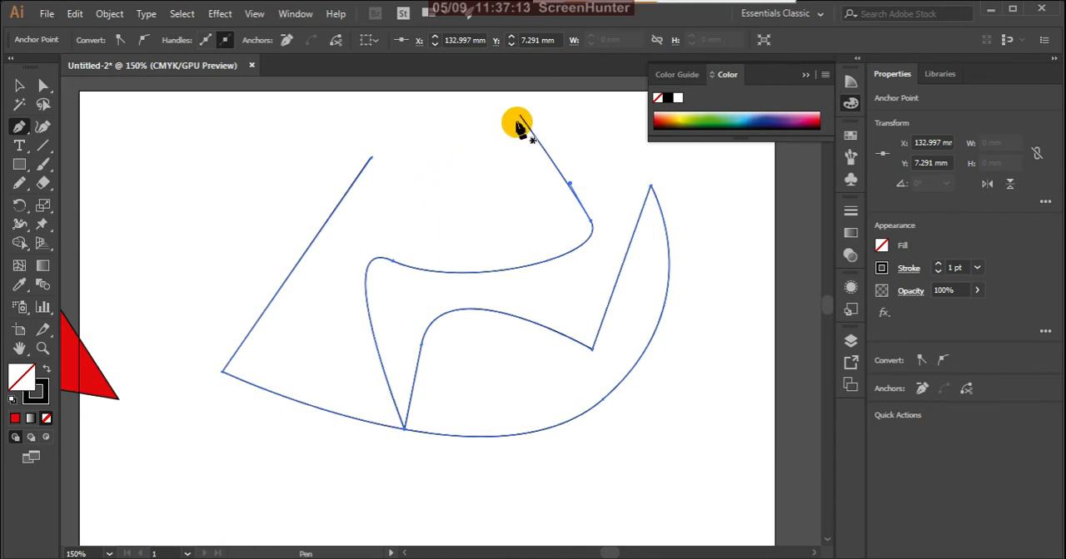
mouse_move(517, 127)
mouse_down()
mouse_move(535, 124)
mouse_move(516, 119)
mouse_move(511, 150)
mouse_move(533, 127)
mouse_up()
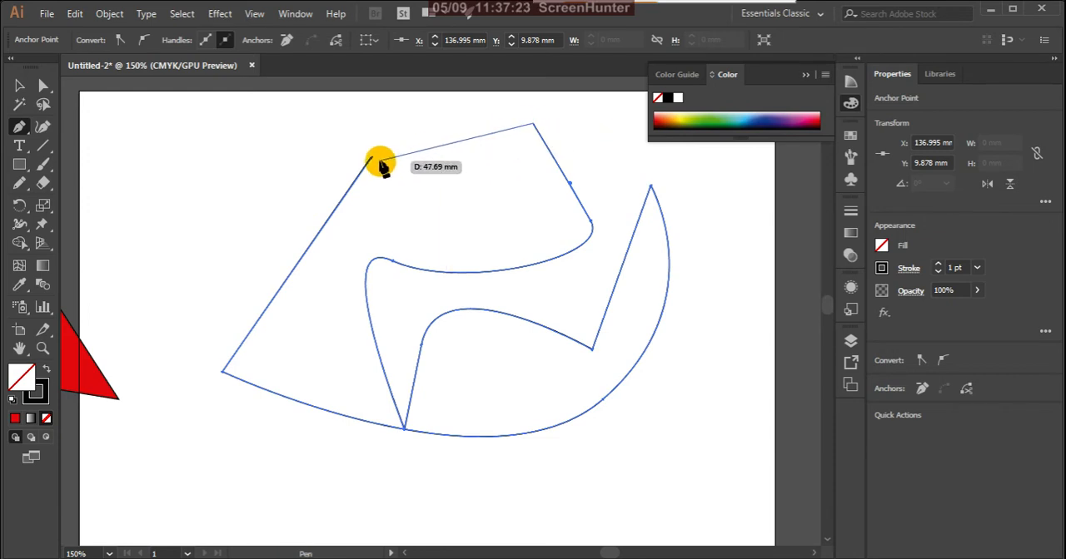
drag(374, 163, 280, 255)
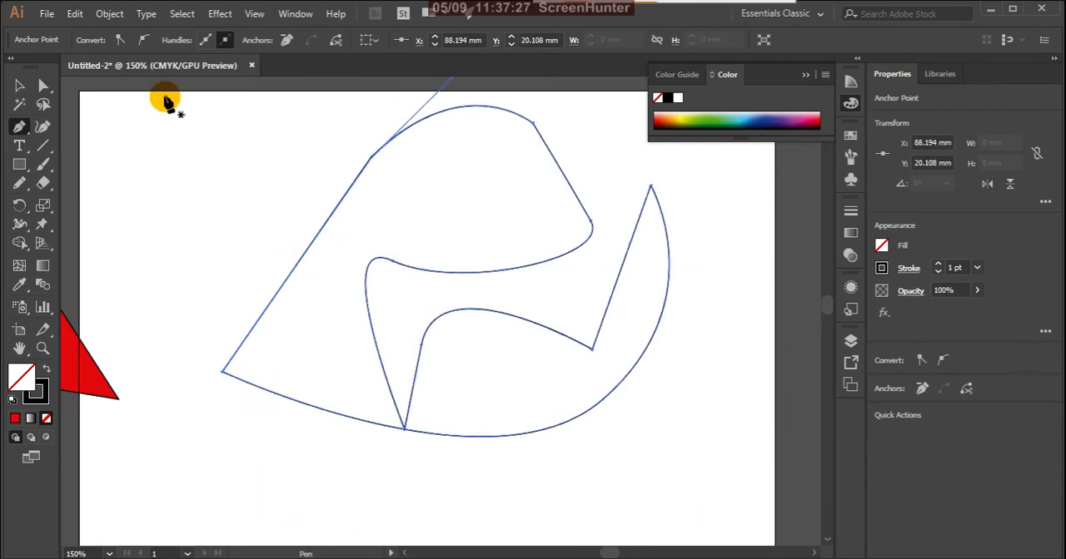
- Fill the closed Pen shape with red and deselect it
click(20, 86)
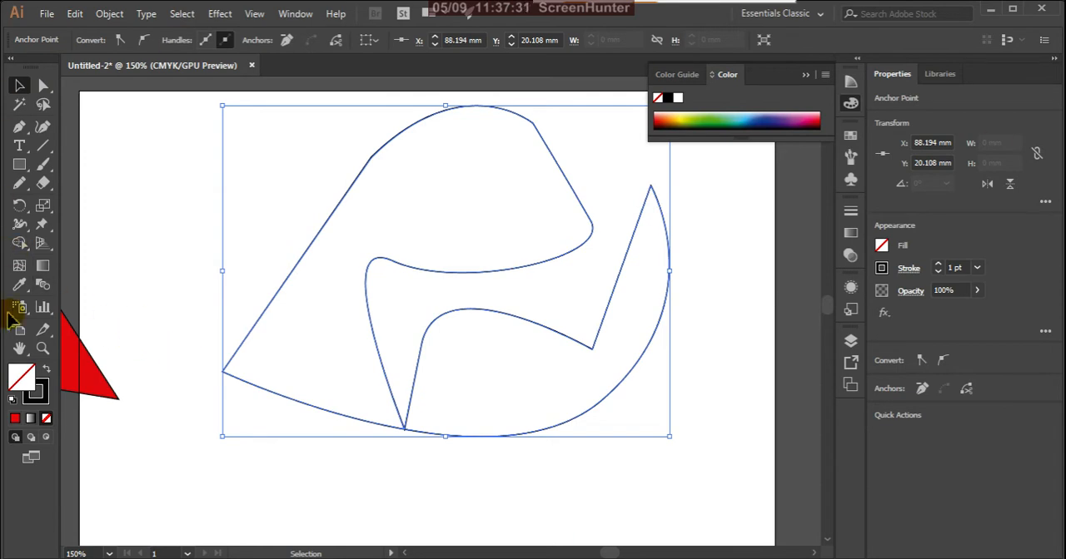
click(15, 418)
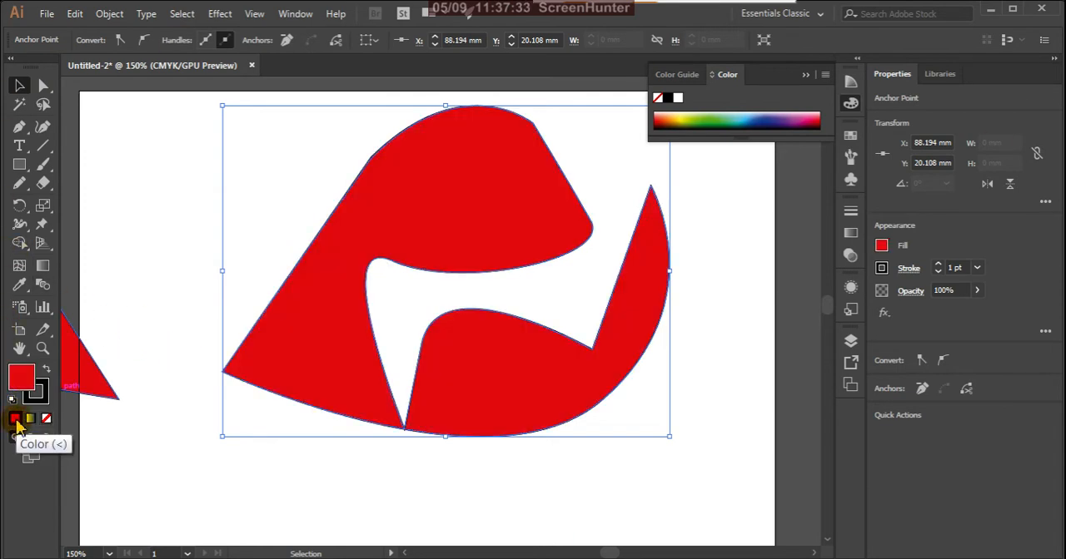
click(171, 183)
- Delete the red curved shape from the artboard
scroll(533, 289, down, 2)
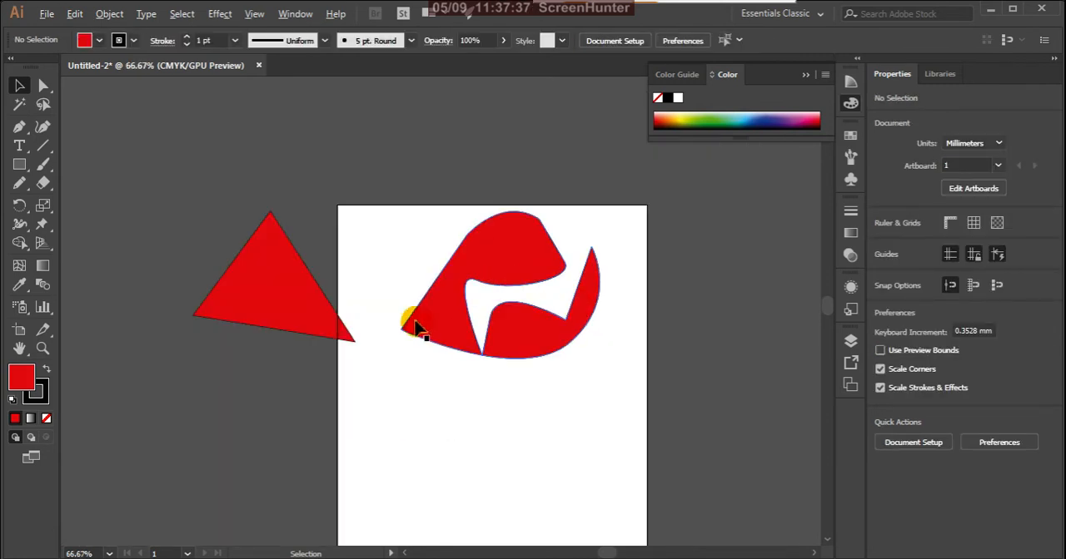
scroll(519, 344, up, 1)
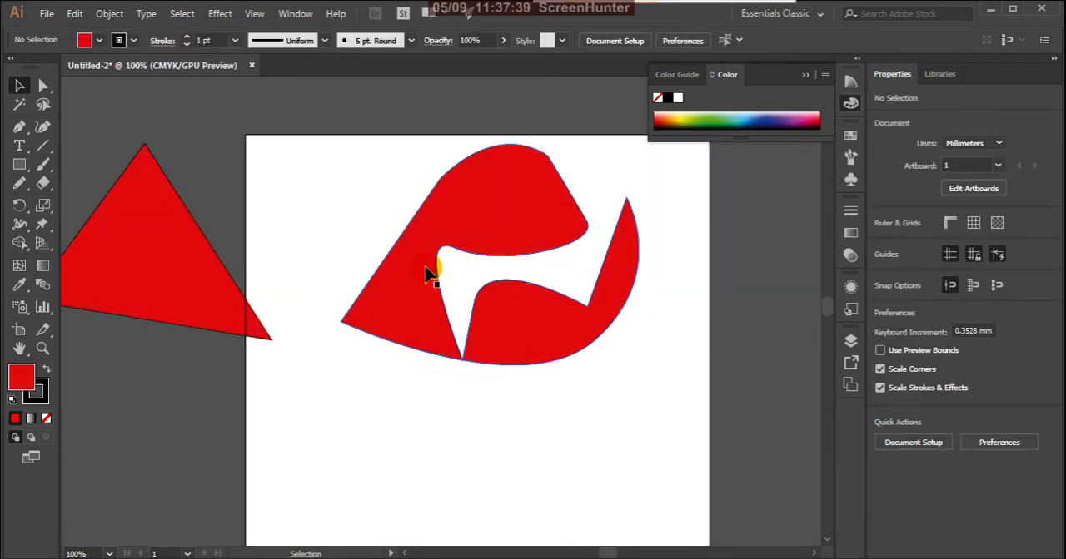
click(430, 275)
key(Delete)
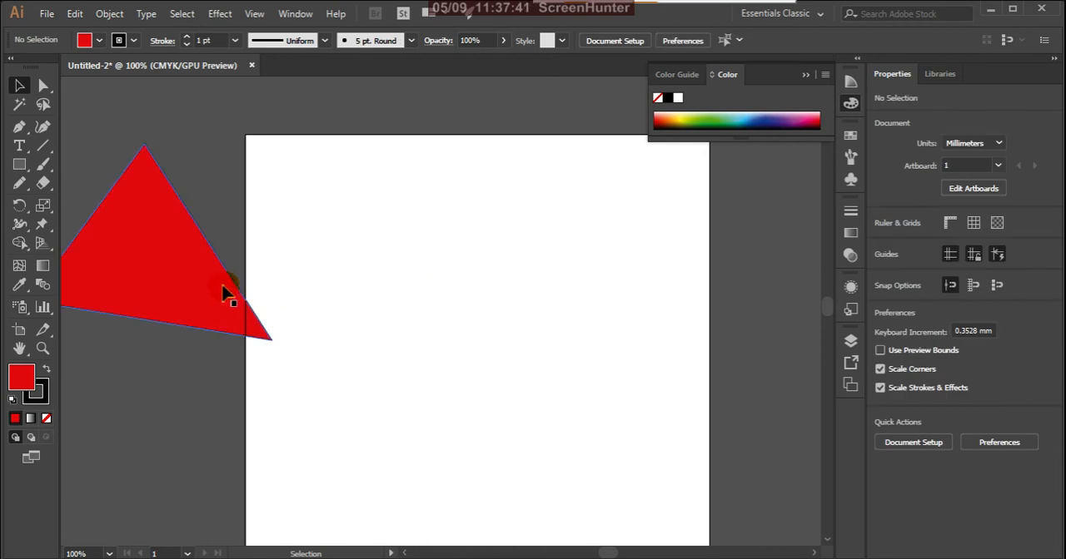
- Move the red triangle fully onto the upper part of the artboard and deselect it
click(211, 303)
drag(173, 273, 507, 291)
click(645, 275)
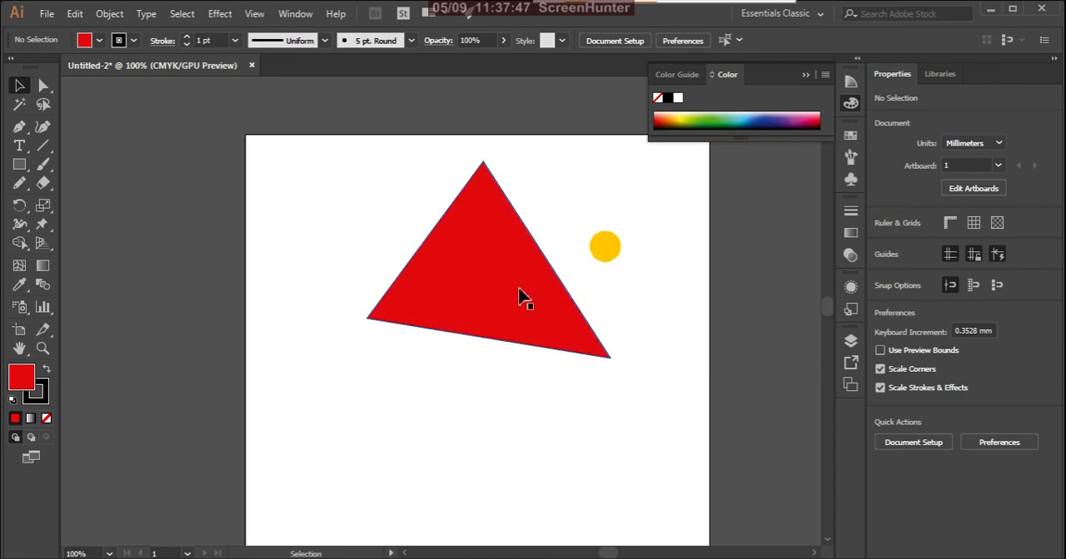
click(522, 298)
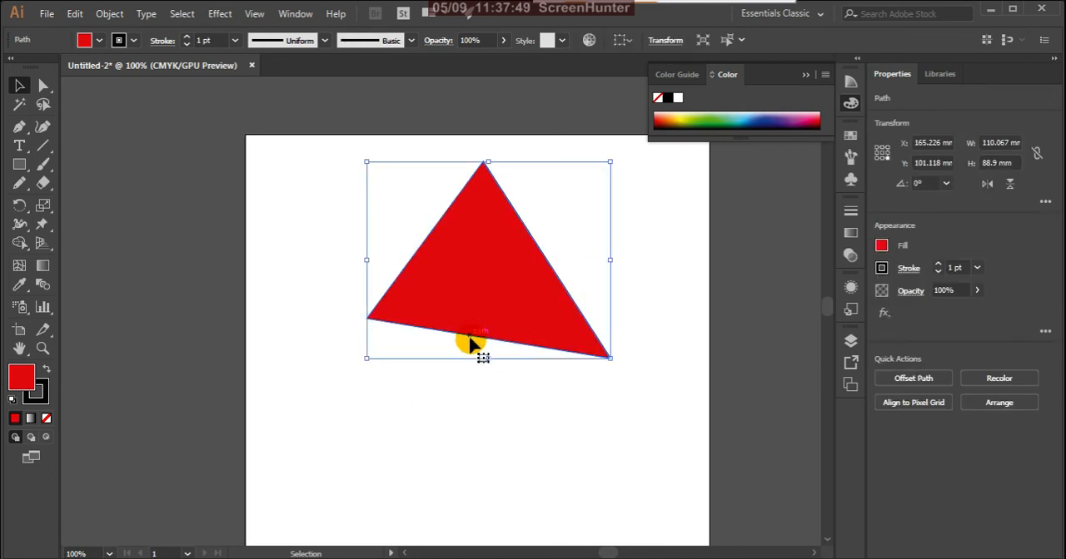
click(458, 398)
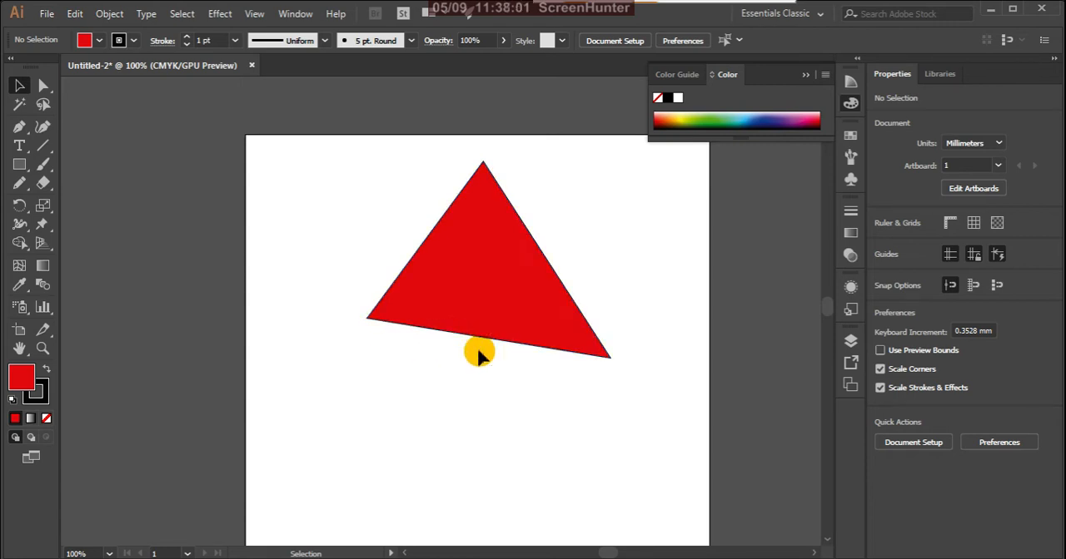
- Add an anchor point on the triangle's bottom edge at about X 102, Y 91 mm
scroll(479, 341, up, 2)
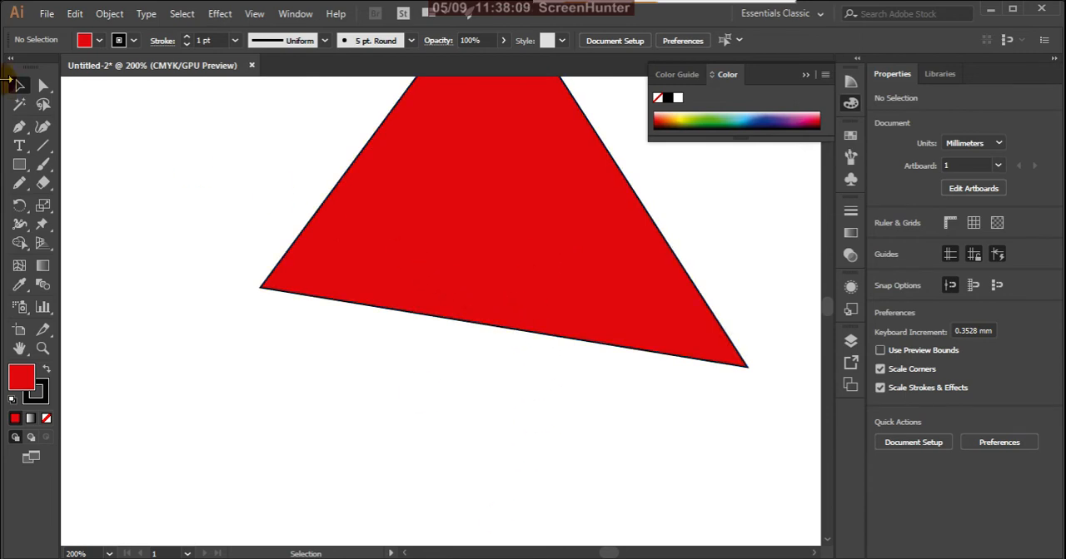
click(382, 254)
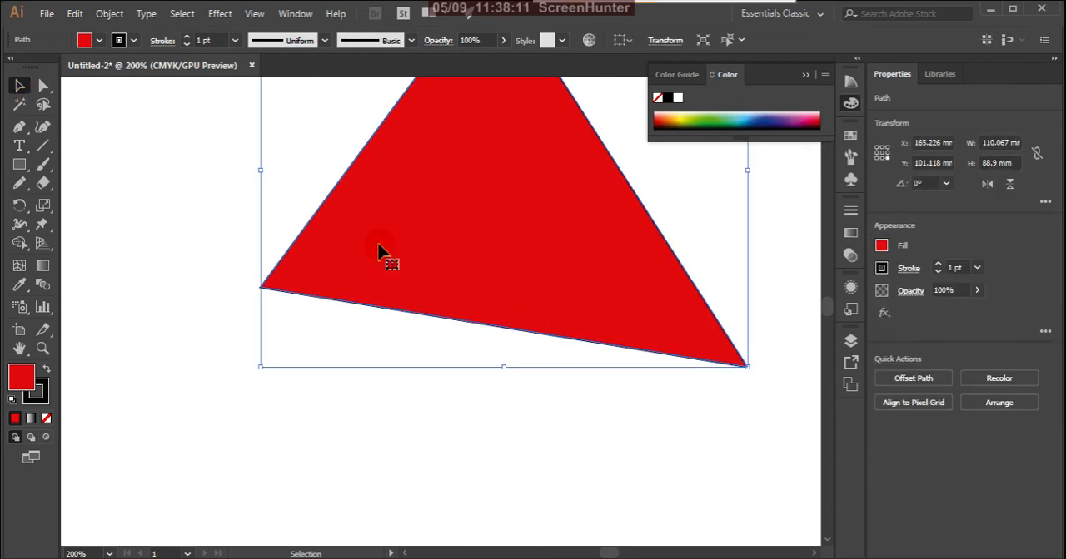
click(21, 135)
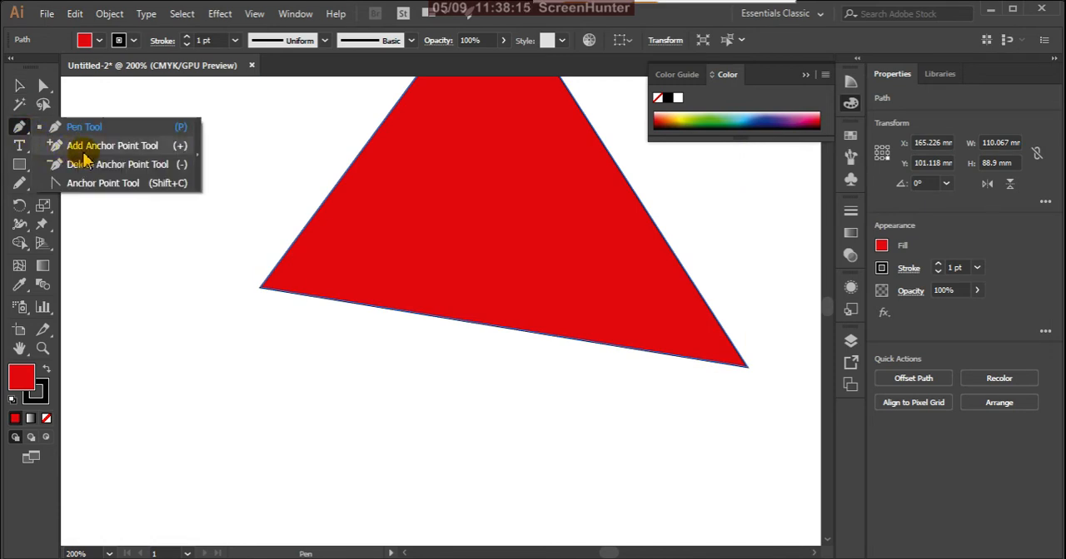
click(130, 149)
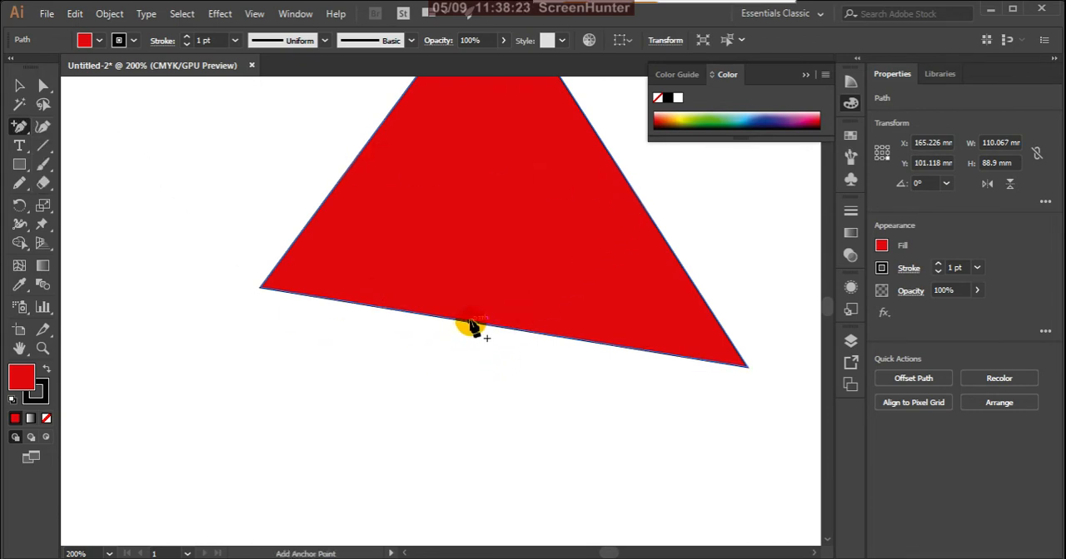
click(470, 324)
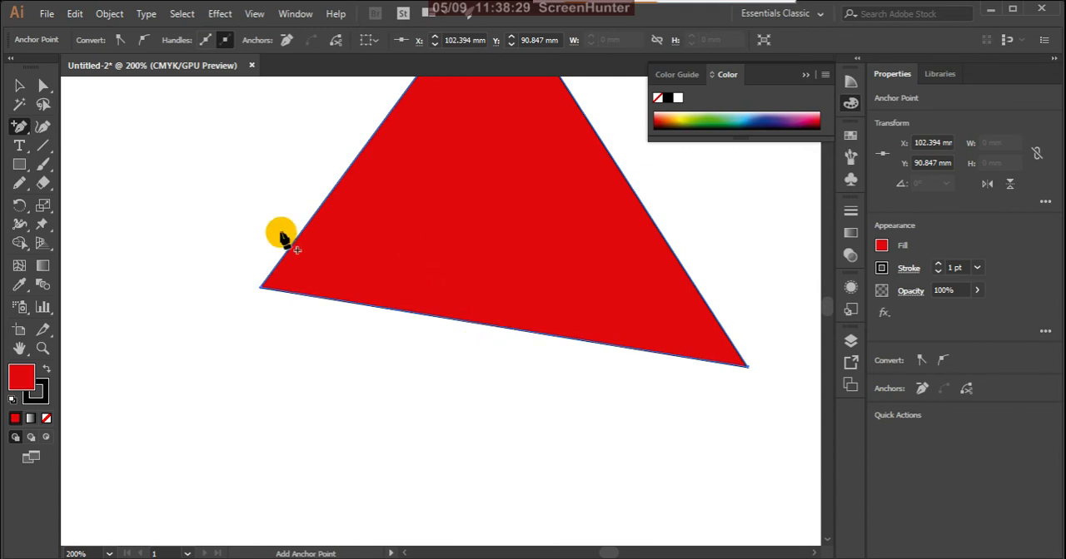
- Select only the added anchor point on the triangle's bottom edge with the Direct Selection tool
click(43, 86)
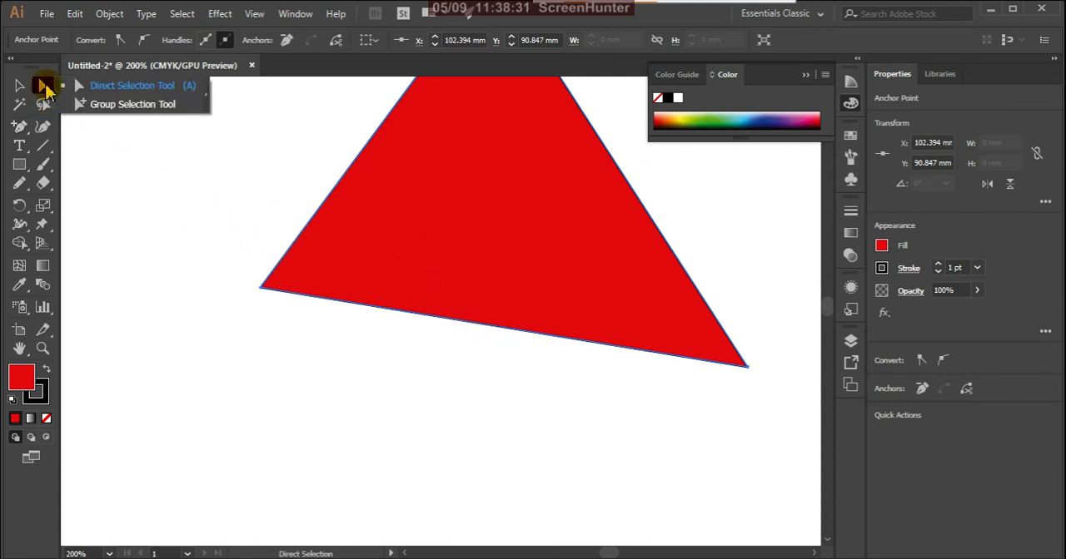
click(94, 87)
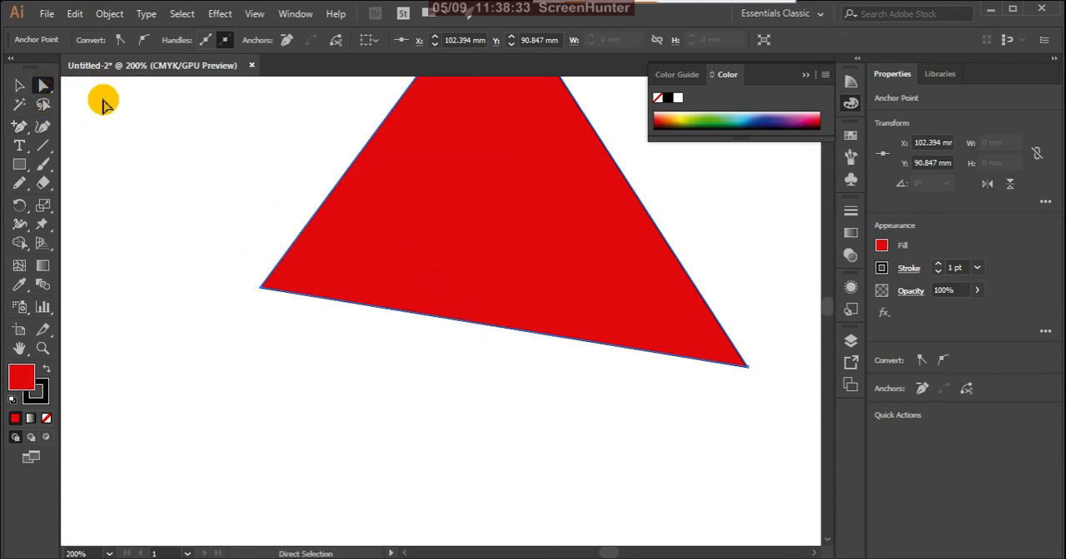
drag(421, 413, 556, 295)
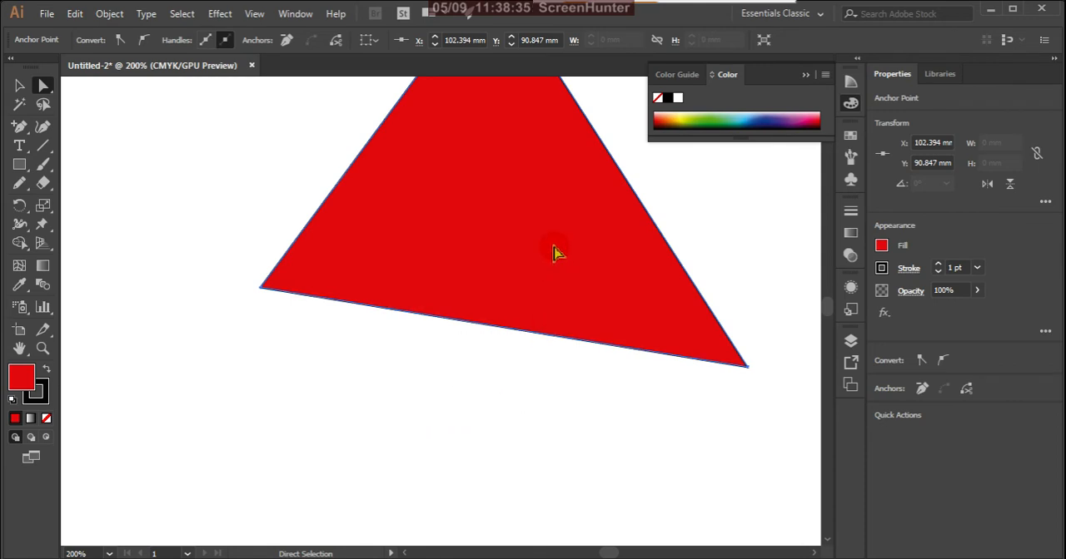
click(491, 329)
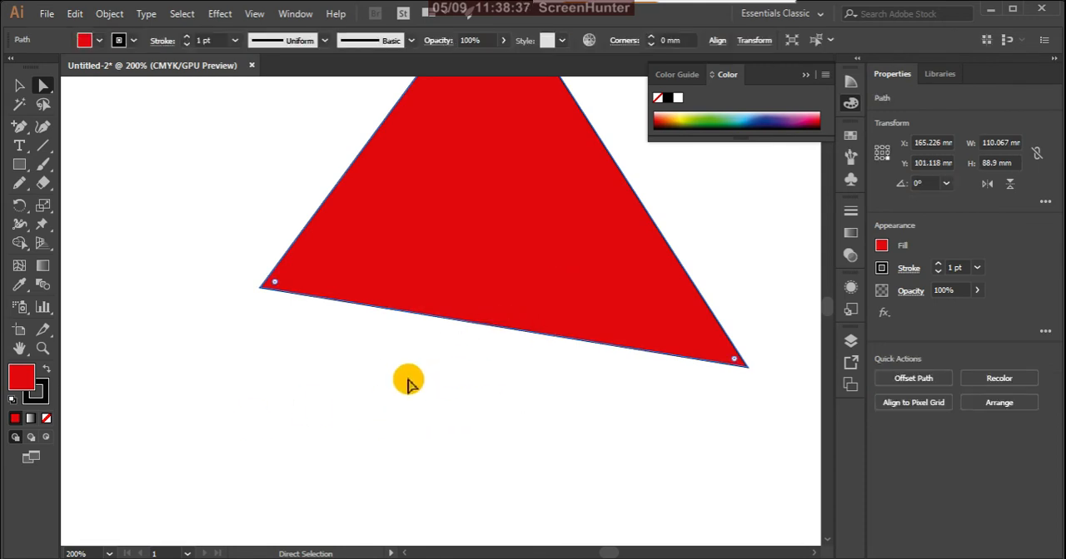
drag(427, 376, 523, 333)
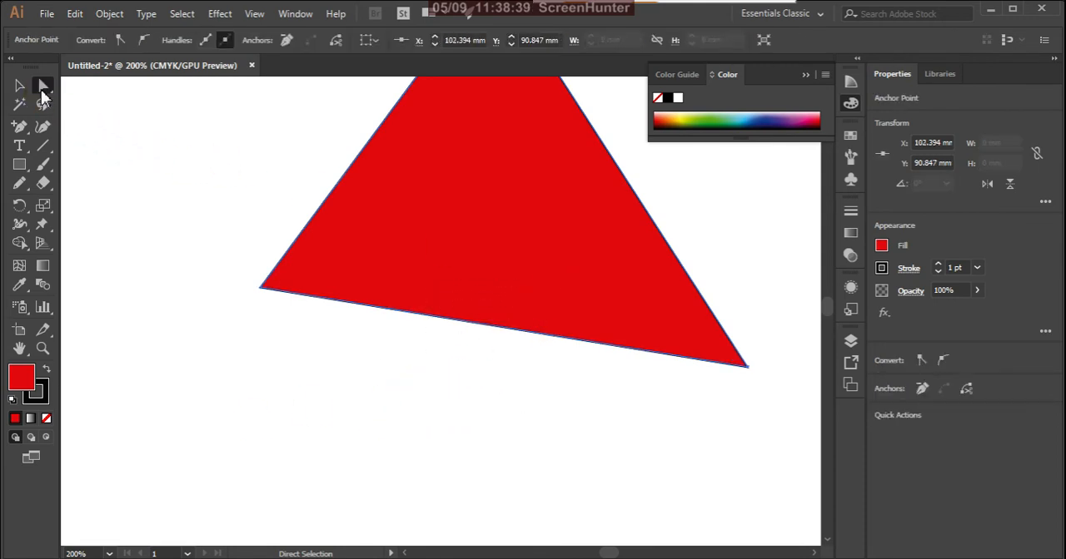
- Move the triangle lower so its added anchor point sits at about X 106, Y 113 mm, and select that anchor
drag(468, 310, 544, 391)
drag(527, 429, 666, 367)
click(605, 413)
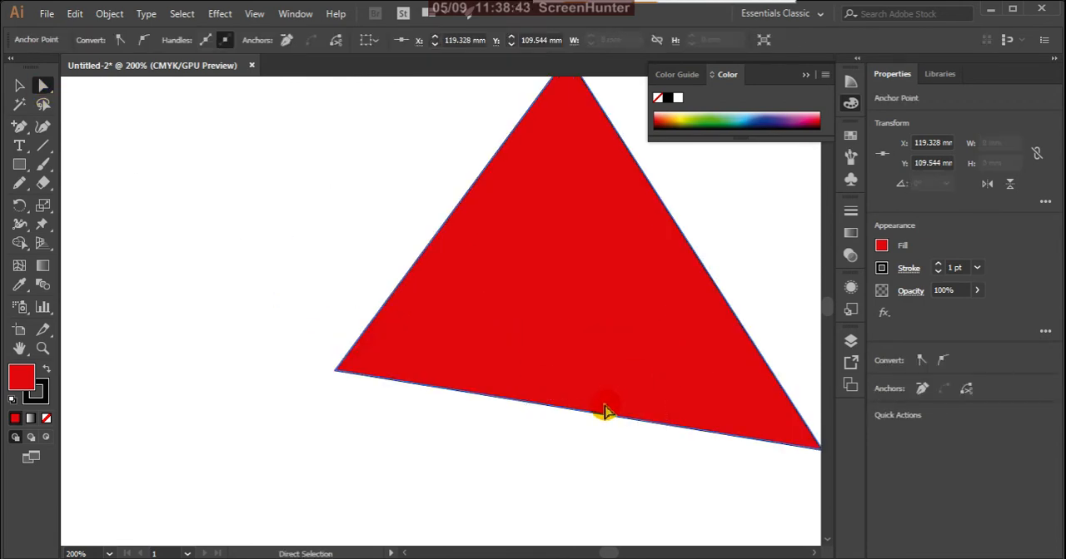
click(588, 413)
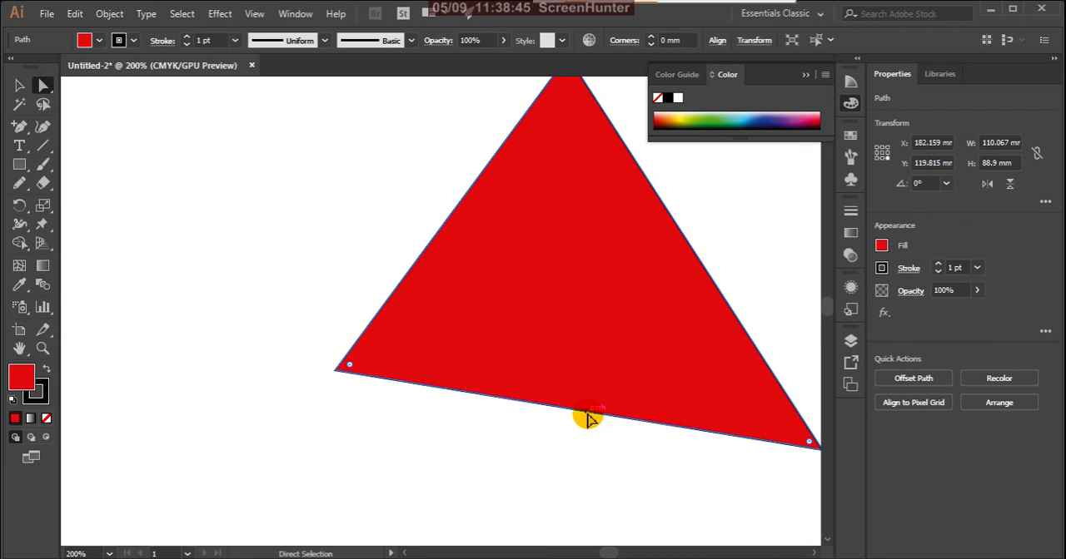
drag(588, 417, 527, 427)
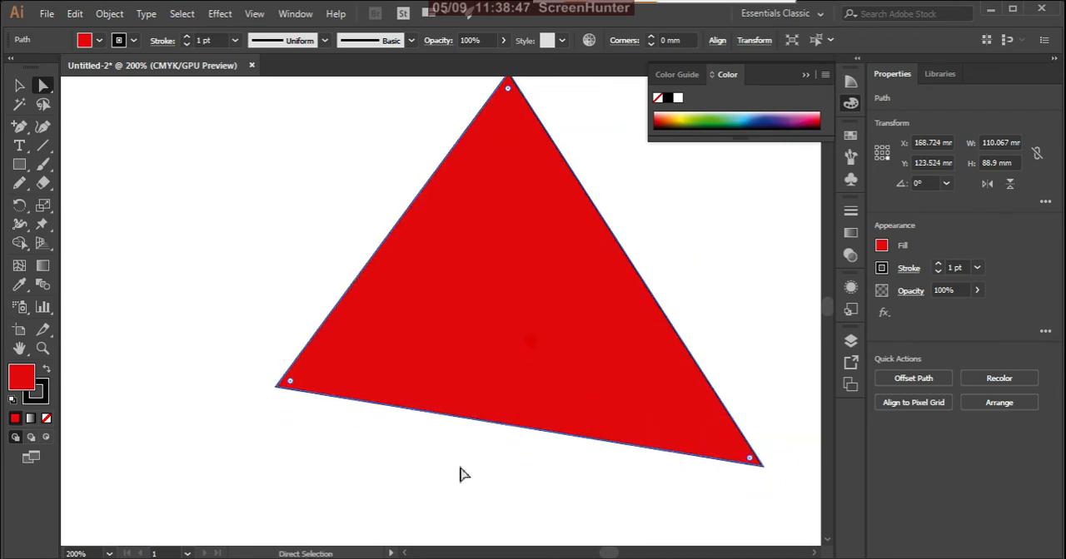
click(509, 429)
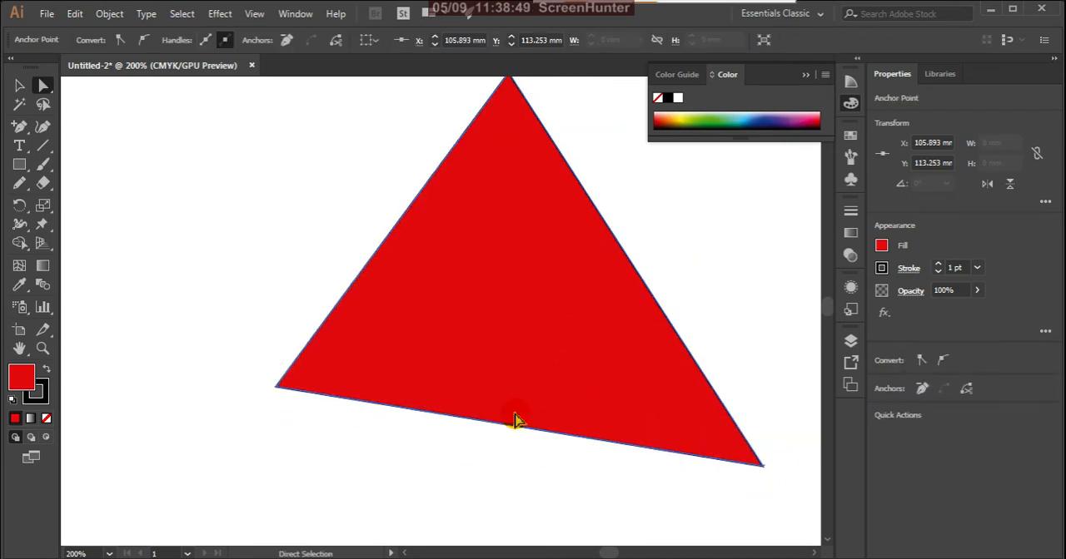
- Add a second anchor point on the triangle's bottom edge at about X 112, Y 114 mm, and directly select the first added anchor
click(19, 126)
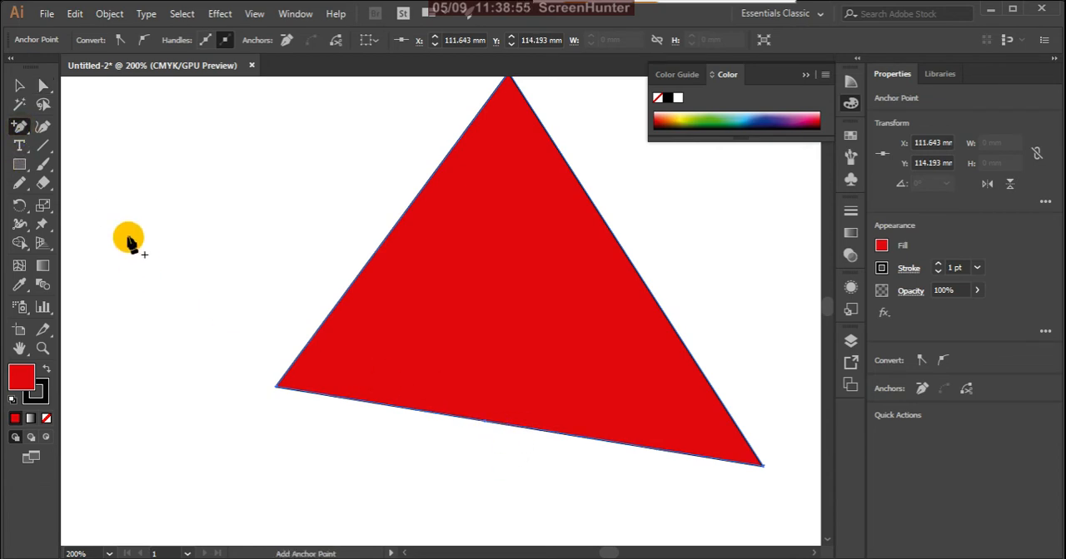
click(46, 87)
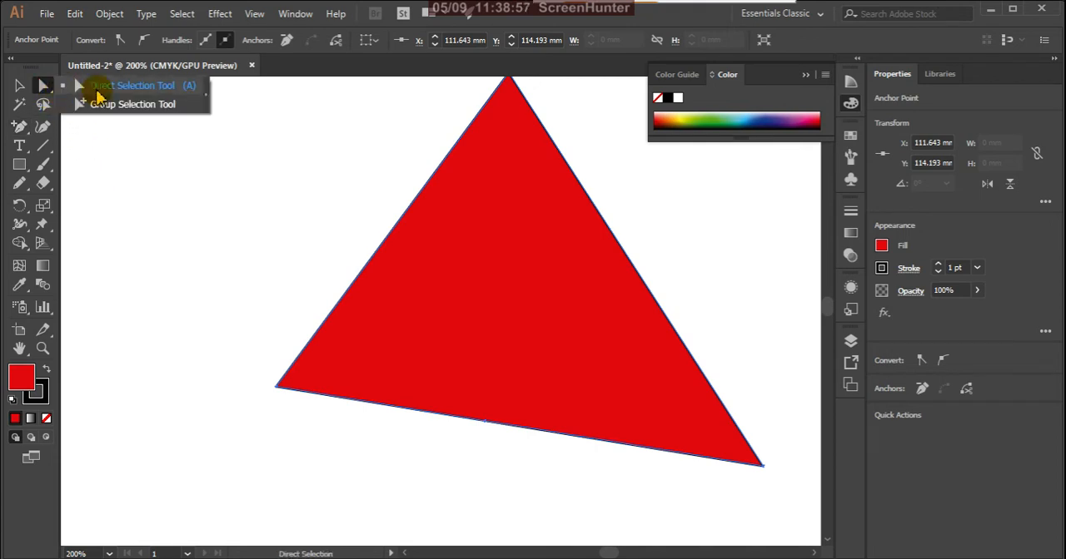
drag(590, 364, 428, 459)
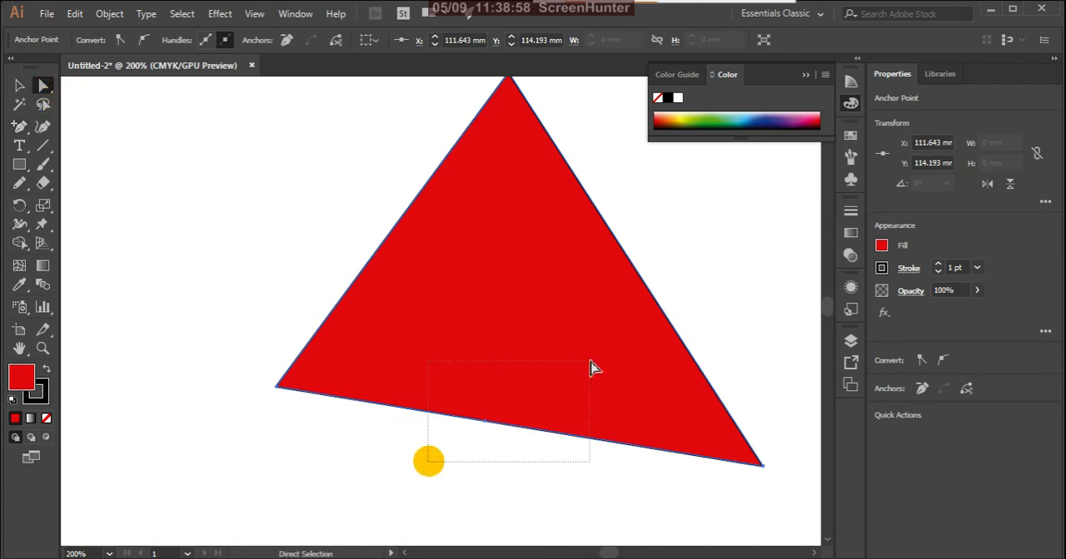
click(481, 422)
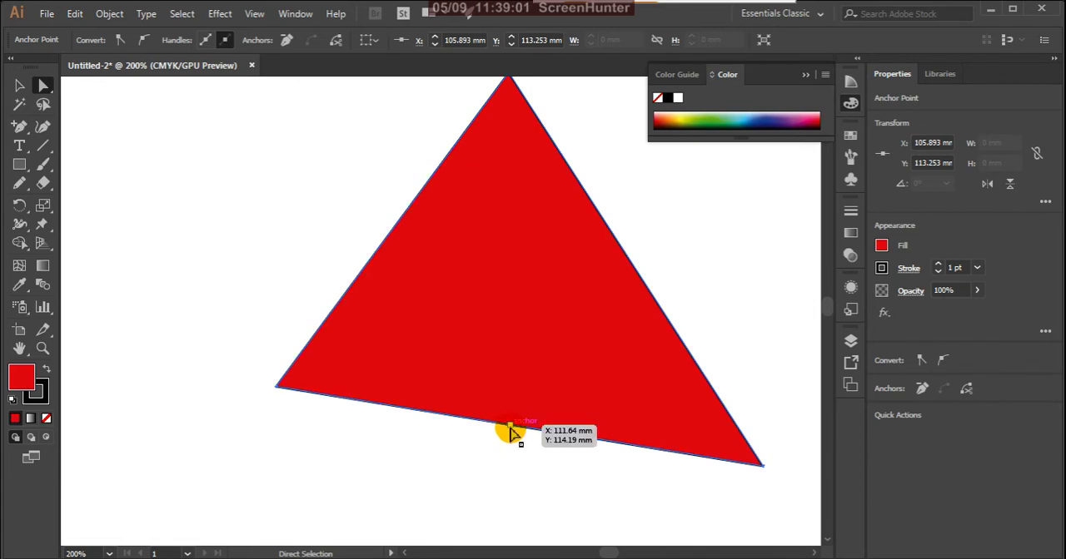
- Move the bottom edge's two added anchors to about X 80, Y 122 mm and X 127, Y 98 mm, keeping the latter selected
click(511, 426)
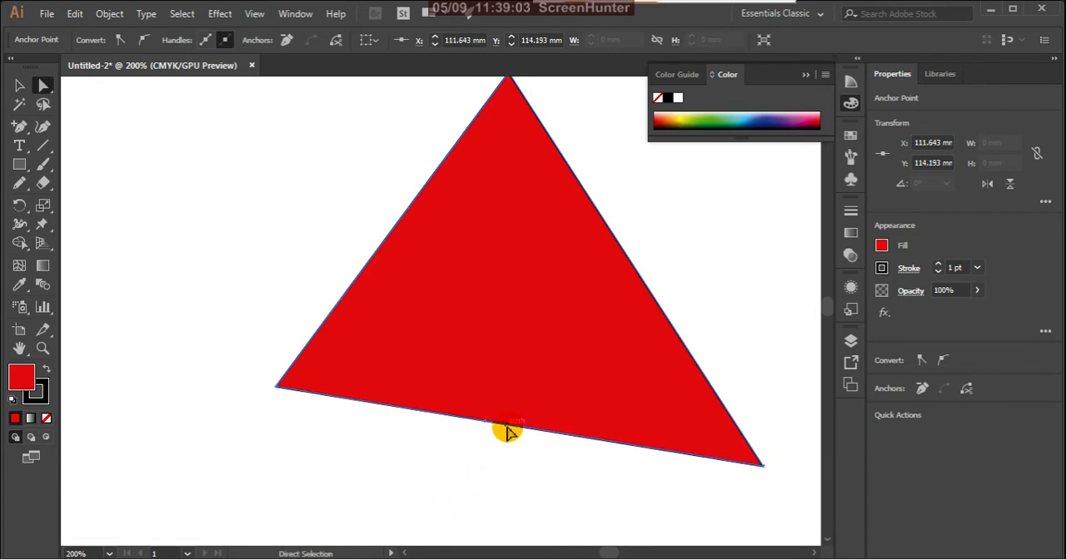
drag(508, 430, 512, 486)
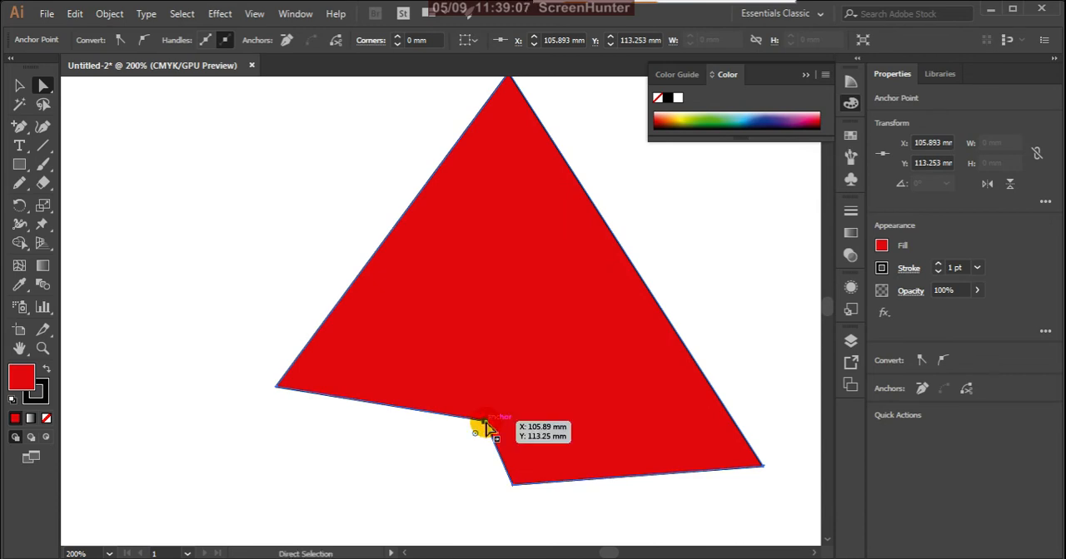
drag(483, 421, 366, 458)
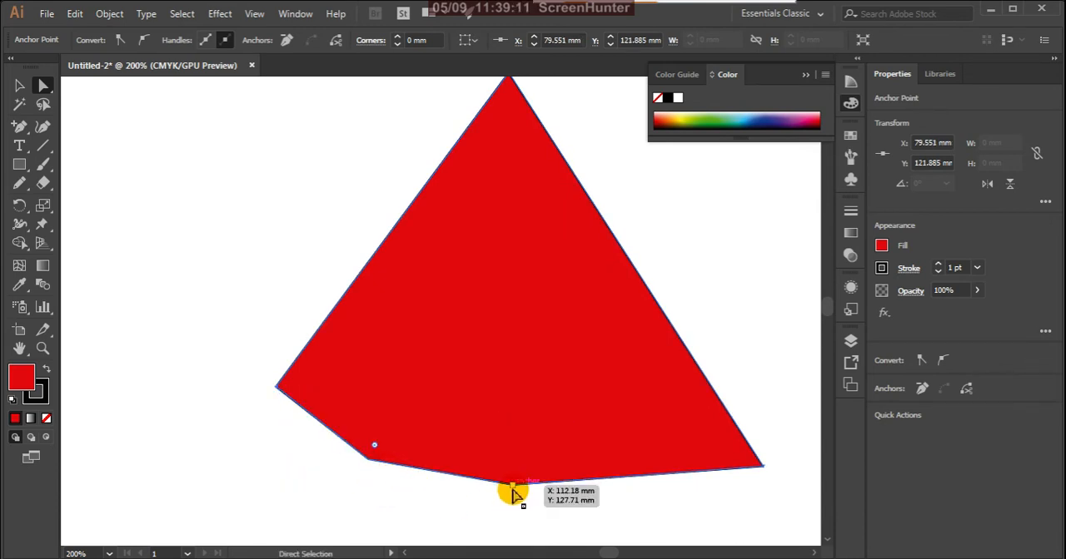
drag(512, 488, 579, 353)
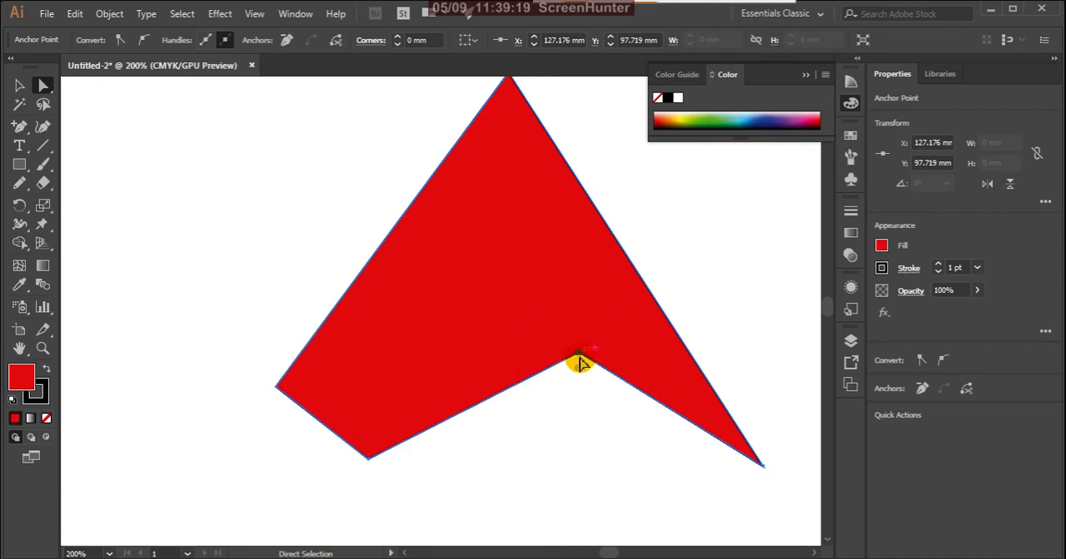
drag(578, 357, 578, 357)
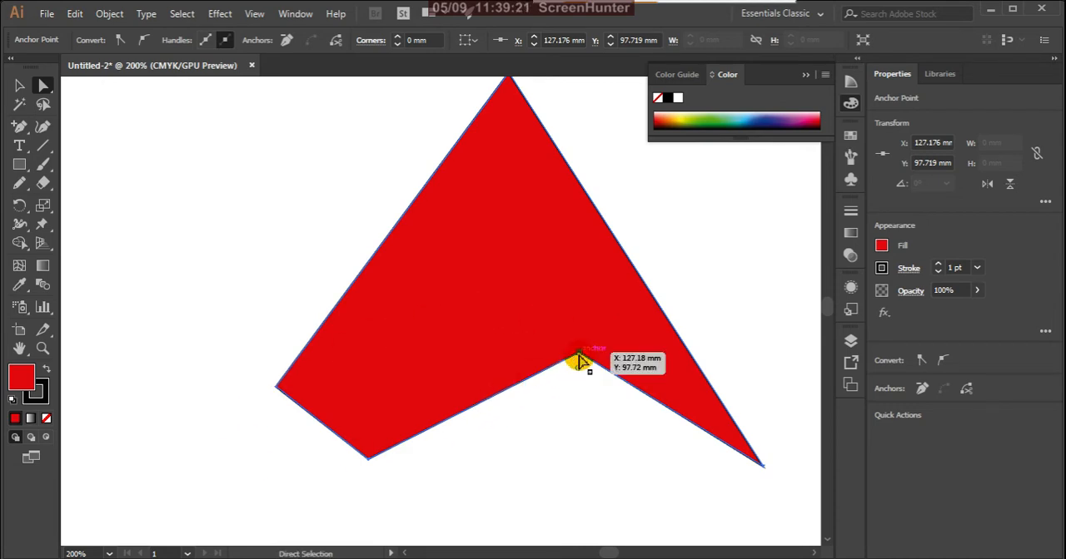
- Convert the anchor at X 127, Y 98 mm to a smooth point and bend the adjoining bottom curves with its direction handles
click(145, 42)
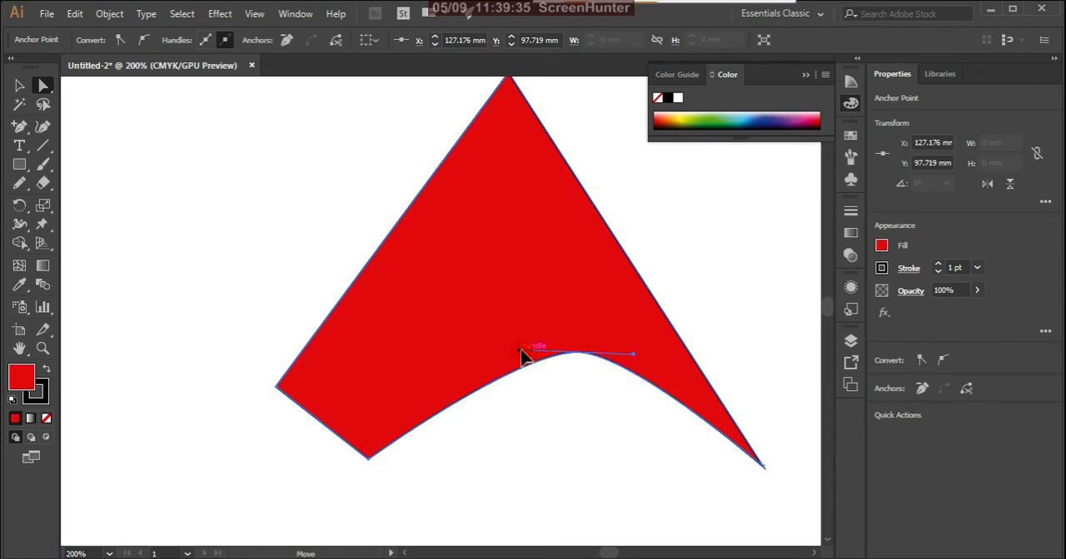
drag(522, 350, 465, 228)
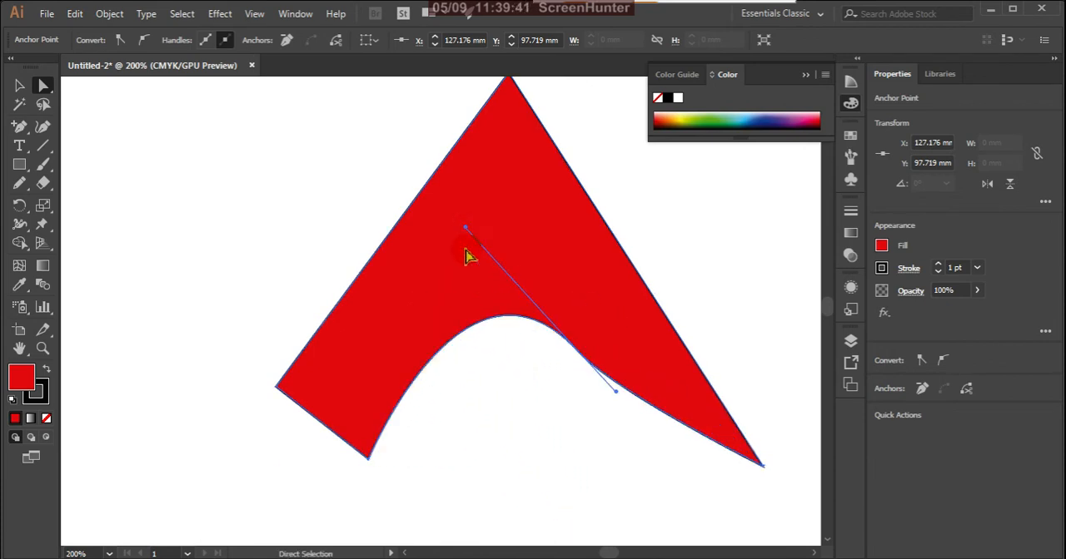
drag(616, 391, 636, 258)
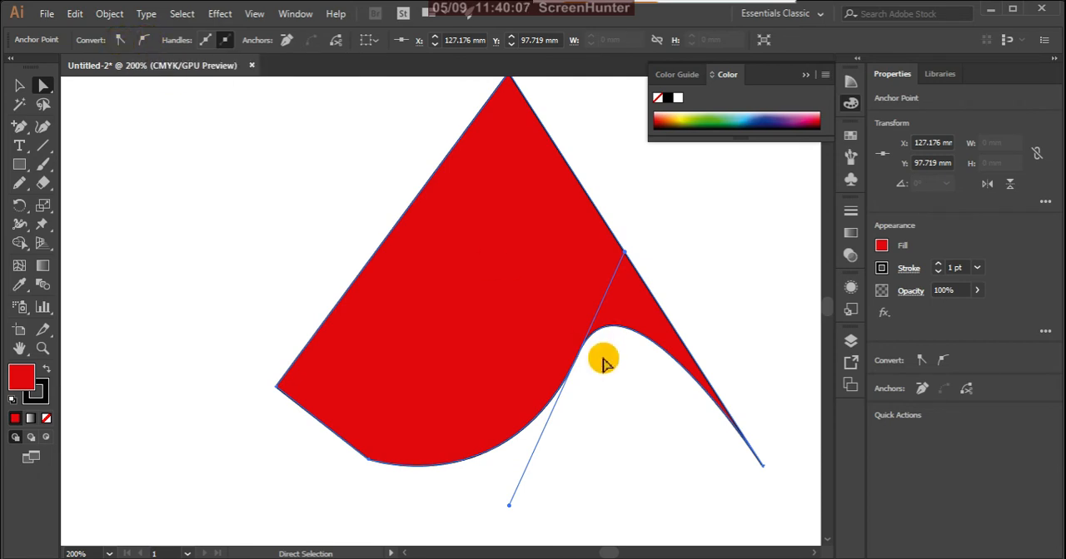
drag(602, 359, 545, 305)
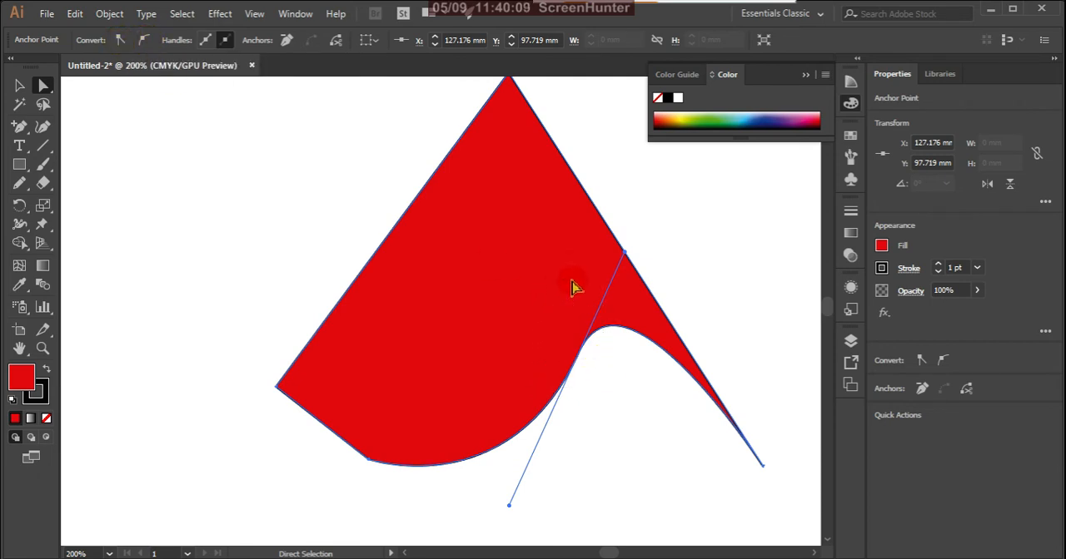
- Reset the raised bottom anchor's handles by converting it to a corner point and back to a smooth point
click(121, 42)
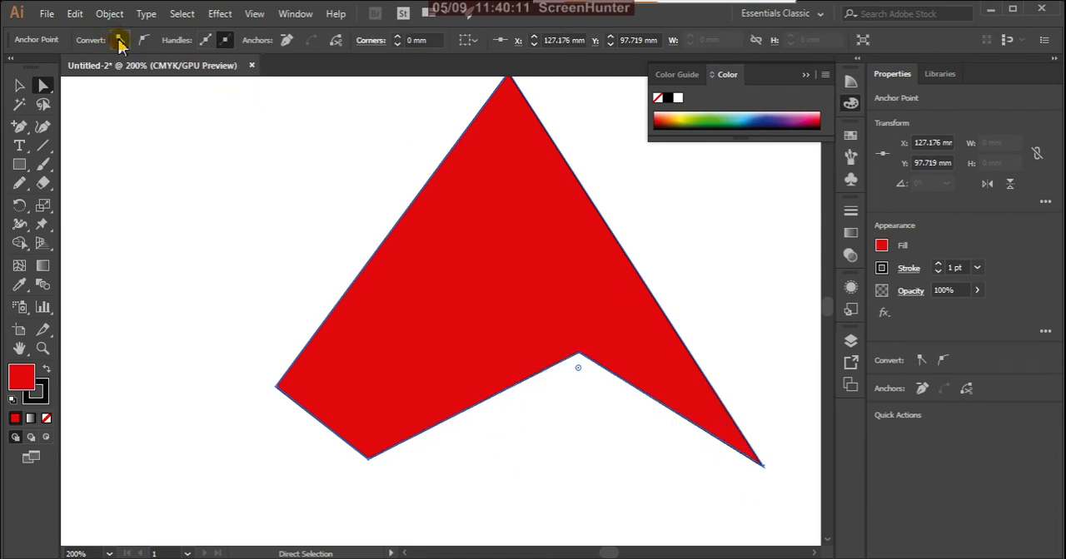
click(580, 361)
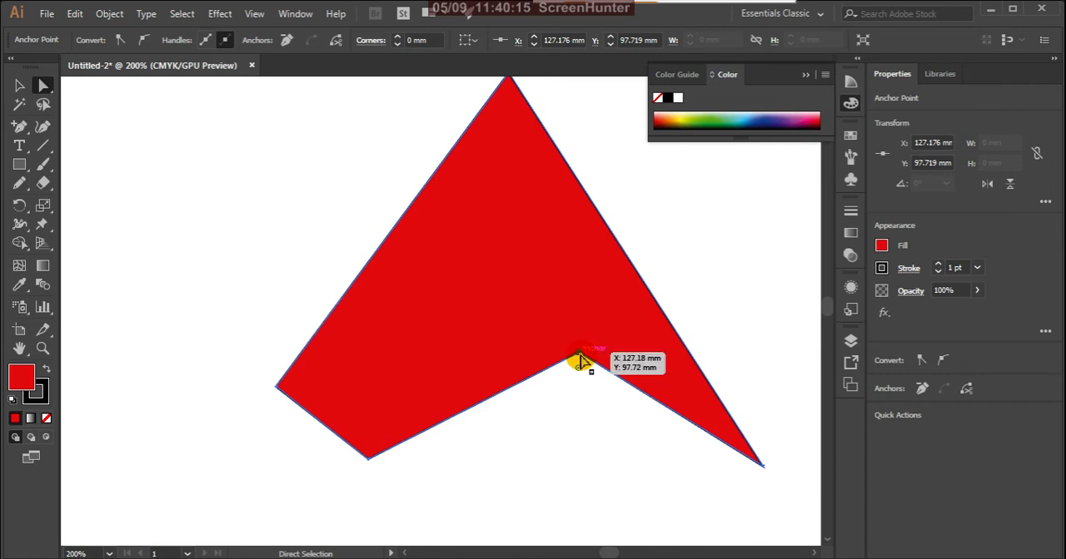
click(145, 40)
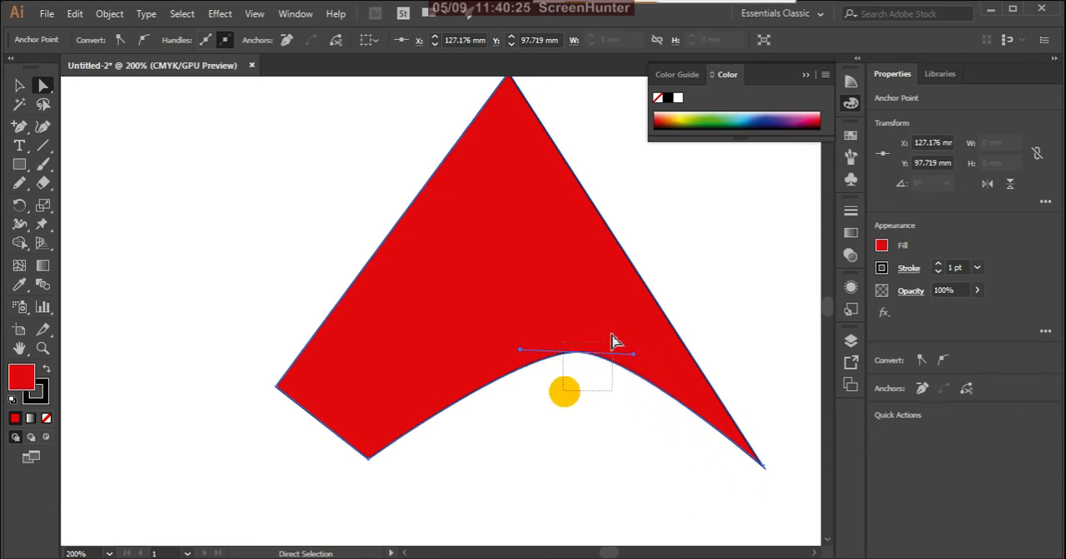
- Remove the selected smooth anchor point from the bottom edge and undo the removal
click(288, 42)
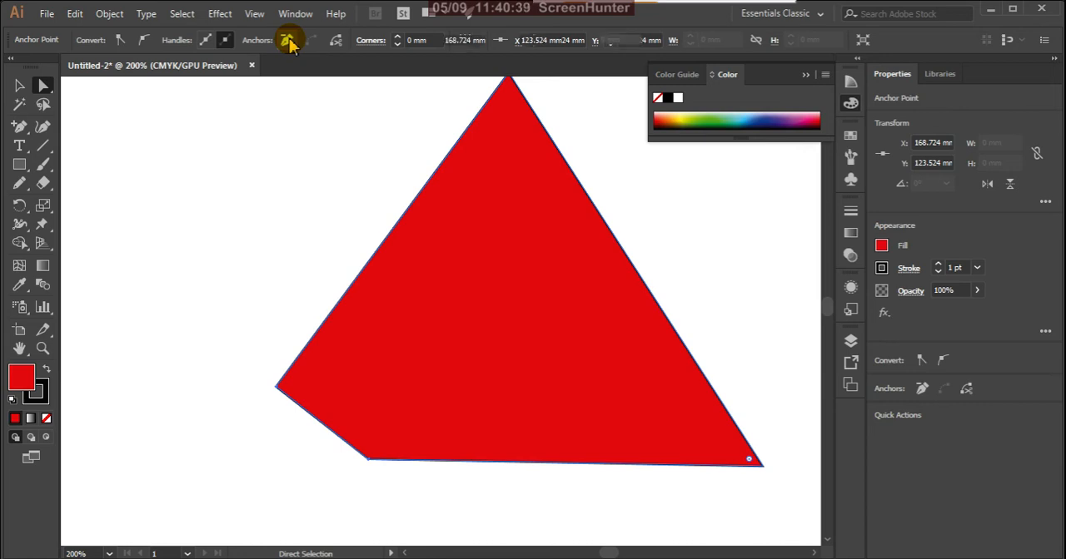
click(287, 40)
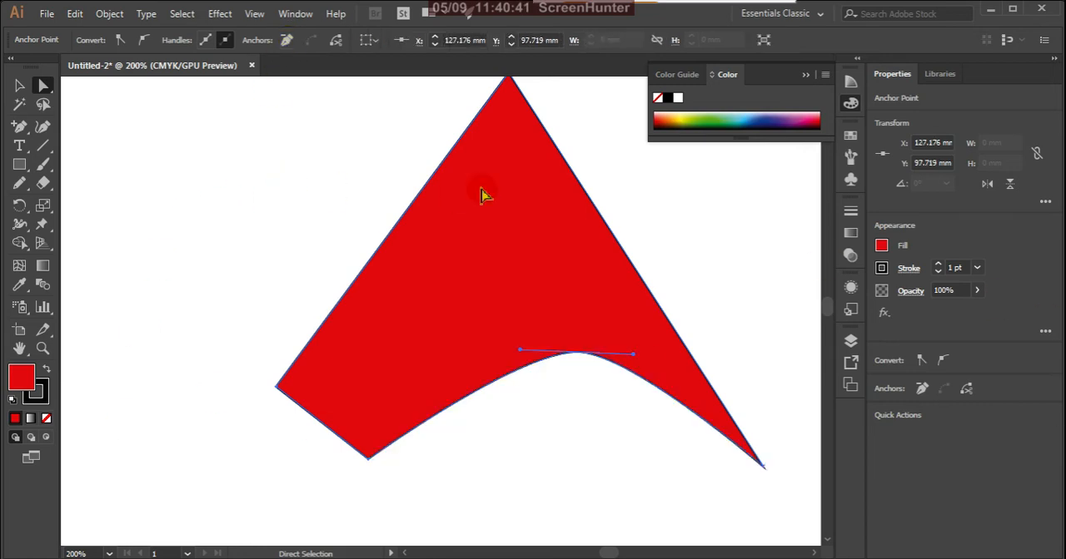
- Delete both added anchor points from the shape's bottom edge with the Delete Anchor Point tool
click(20, 129)
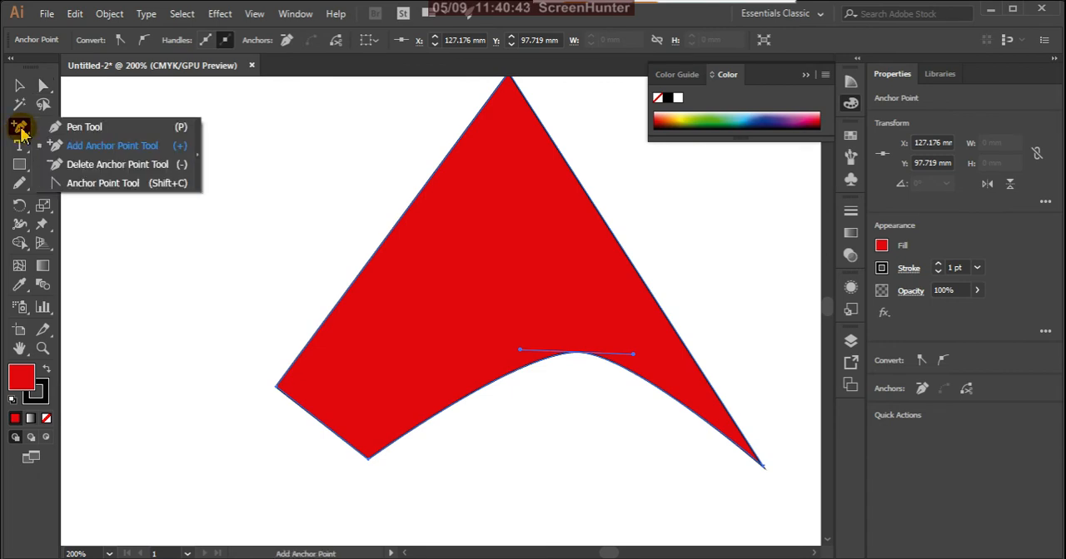
drag(20, 134, 176, 164)
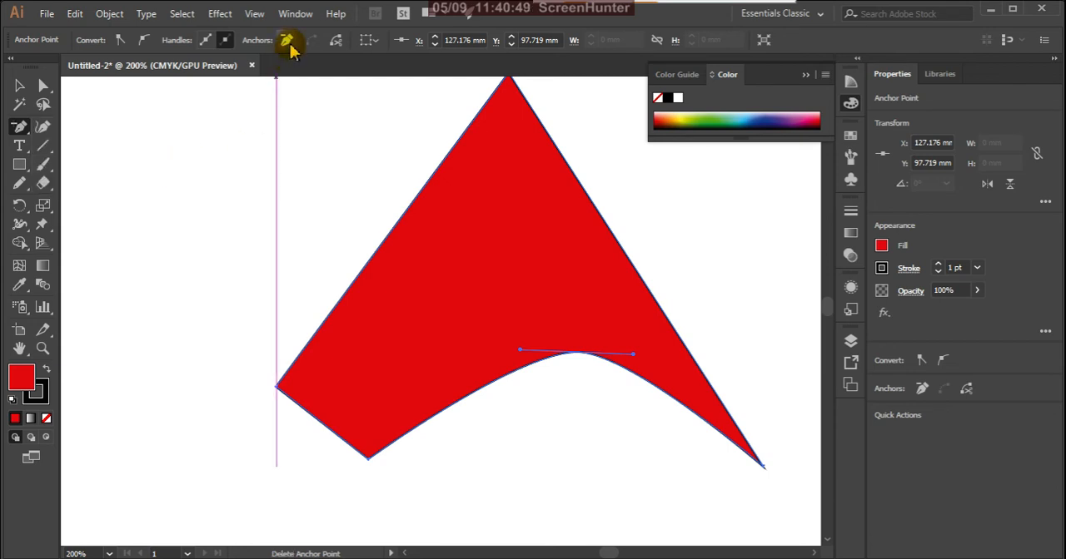
click(579, 354)
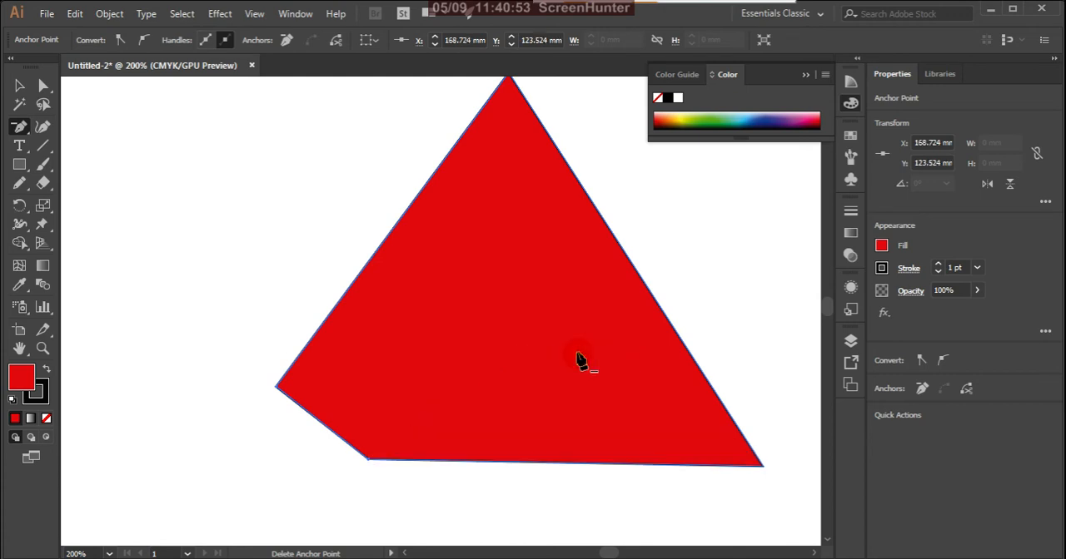
click(368, 461)
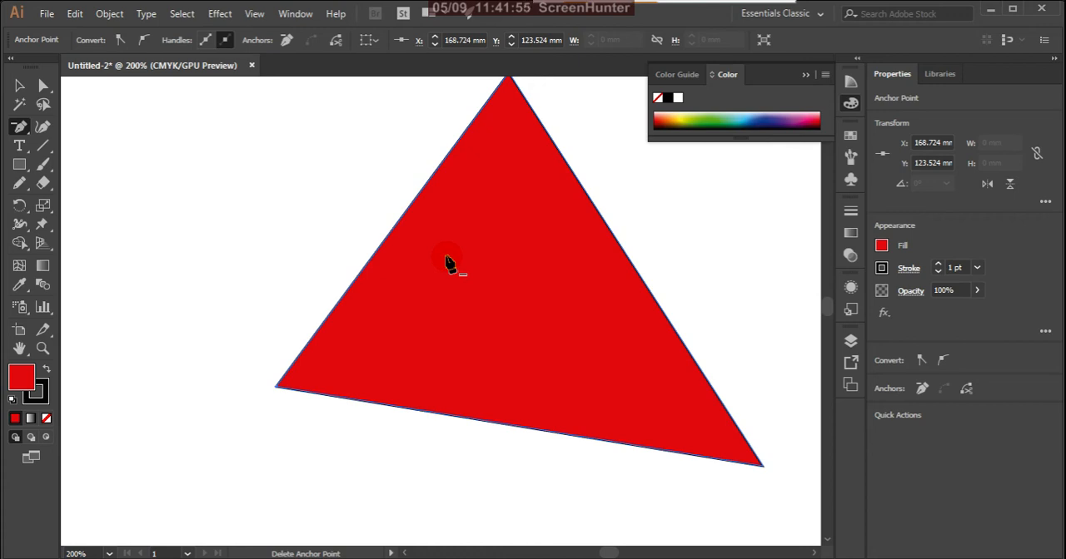
- Add an anchor point on the triangle's bottom edge at about X 113, Y 114 mm and select it with the Direct Selection tool
click(25, 134)
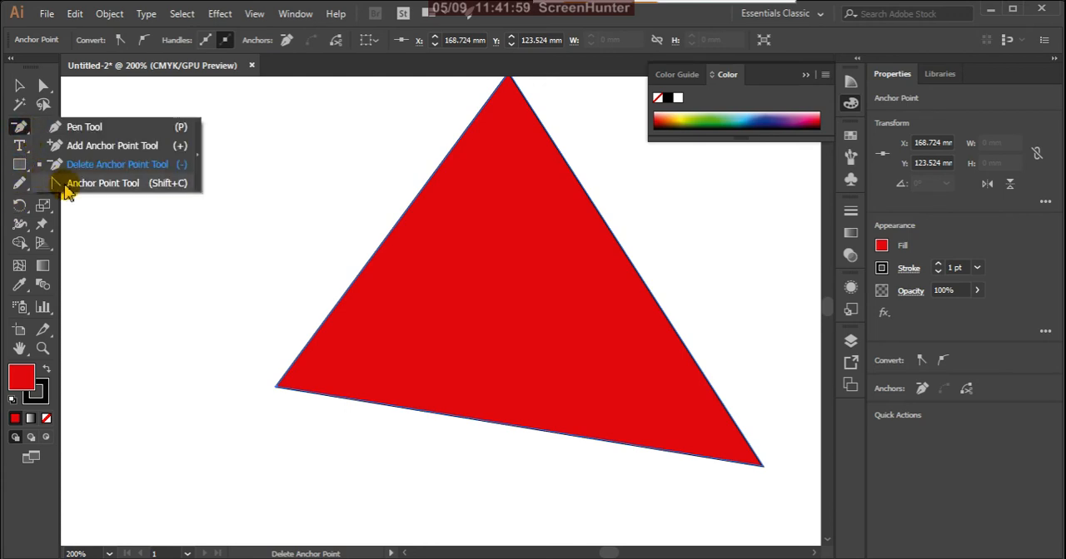
click(73, 147)
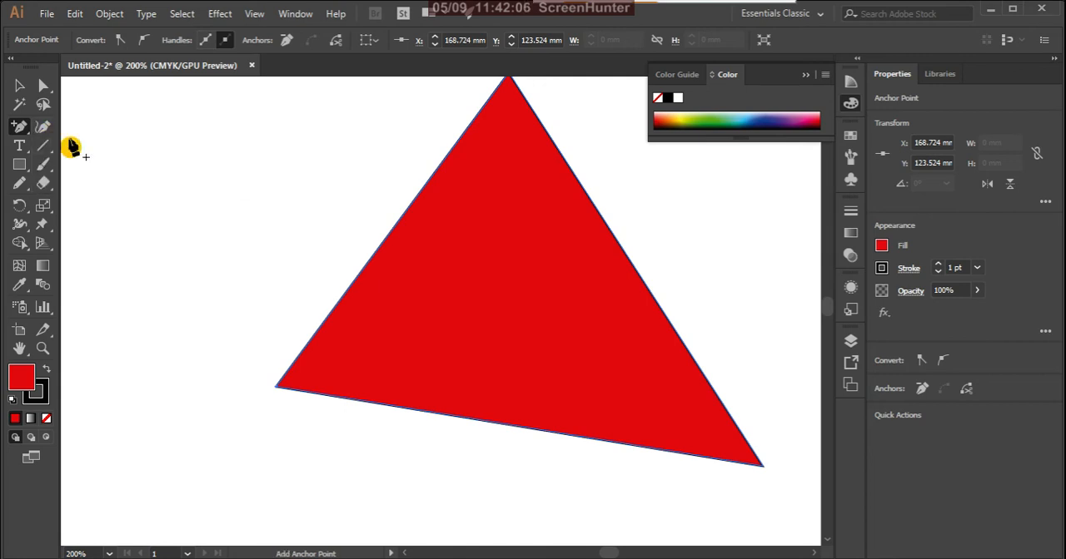
click(516, 427)
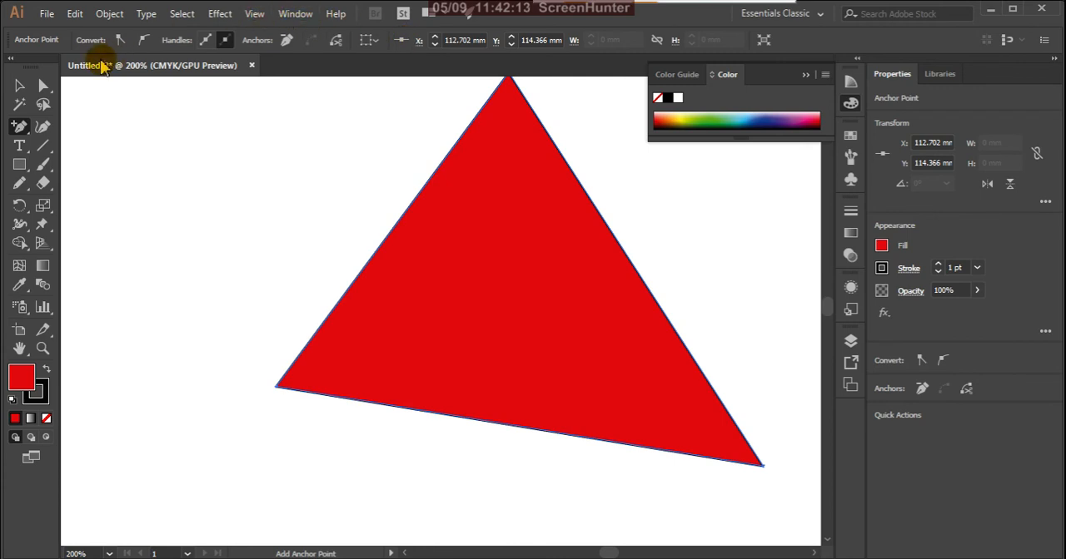
click(44, 86)
drag(46, 89, 105, 91)
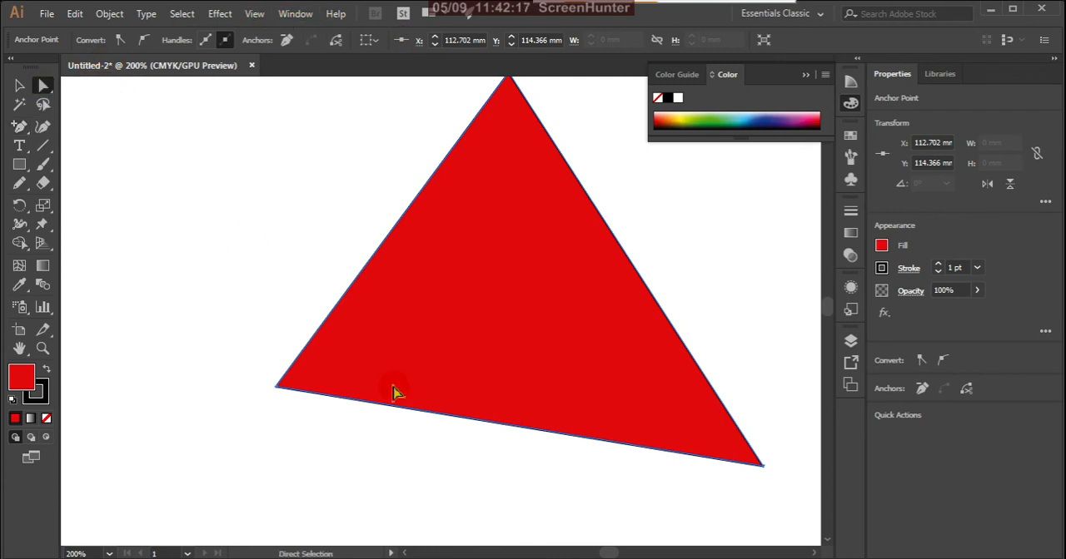
drag(463, 474, 601, 351)
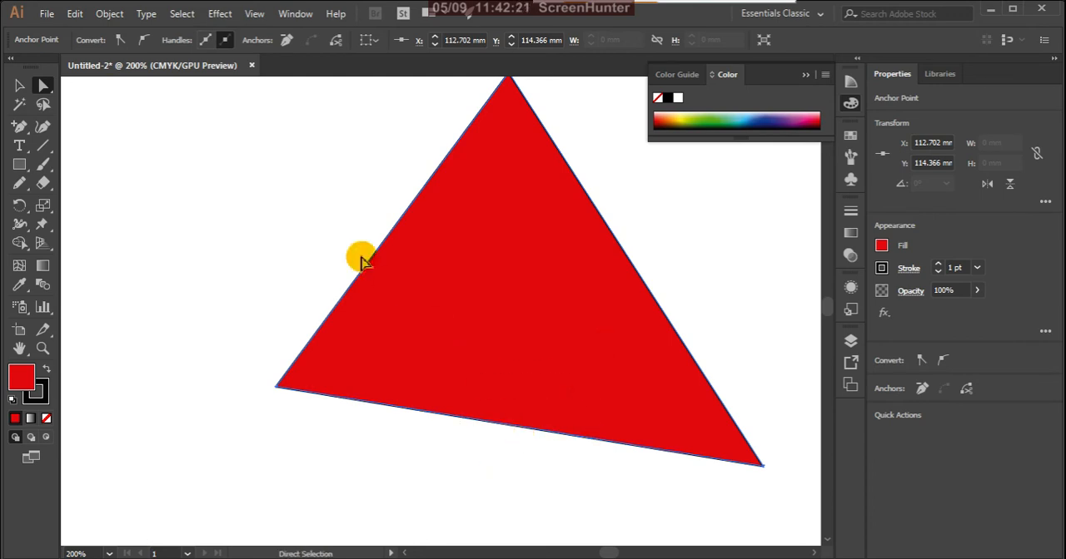
- Convert the added bottom anchor to a smooth point and adjust both its handles to bend the bottom edge into an S-shaped curve
click(145, 43)
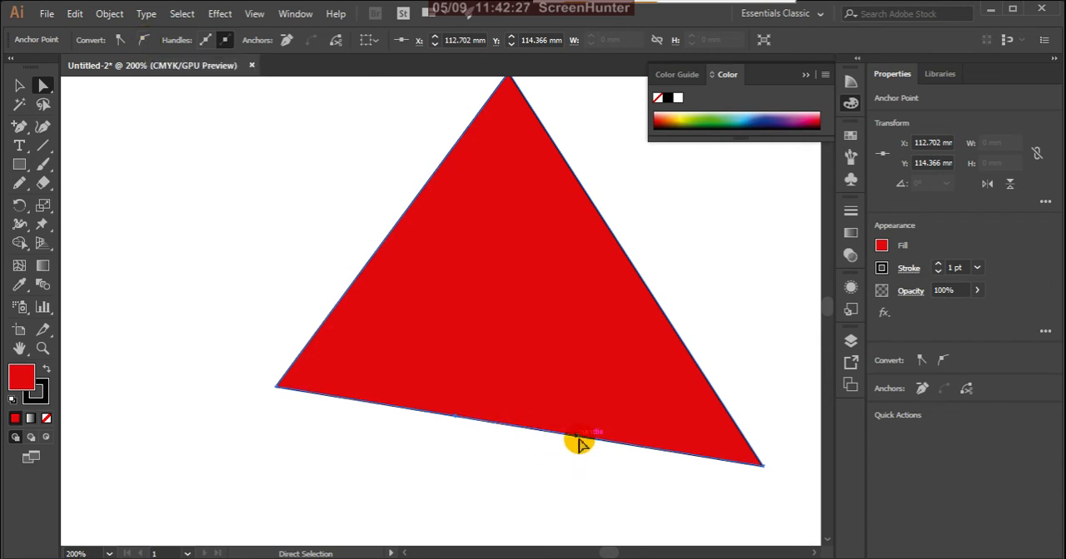
drag(580, 444, 481, 518)
drag(537, 370, 442, 456)
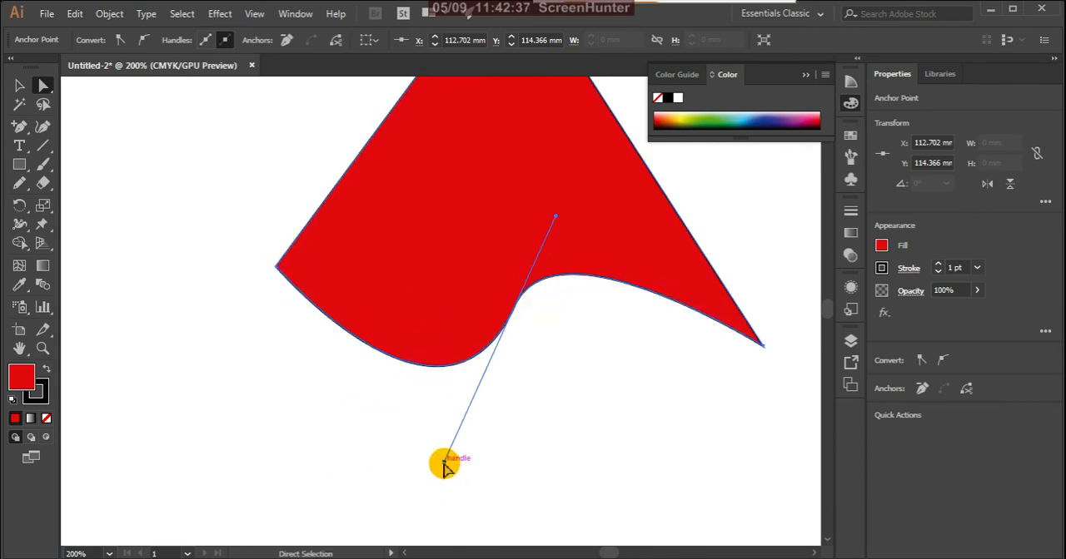
drag(444, 461, 354, 436)
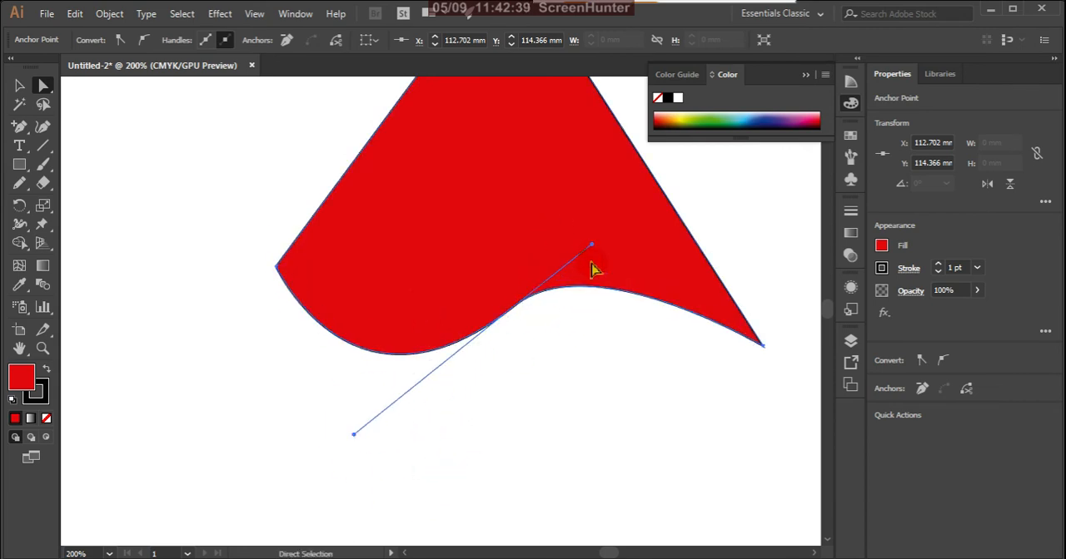
drag(591, 248, 537, 153)
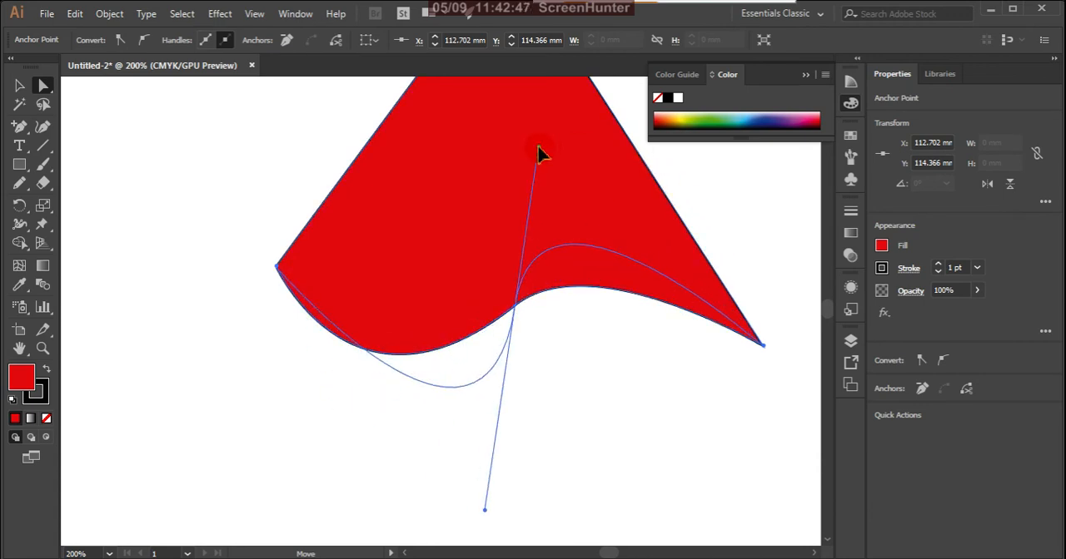
mouse_move(537, 153)
mouse_down()
mouse_move(480, 140)
mouse_move(588, 238)
mouse_move(533, 168)
mouse_up()
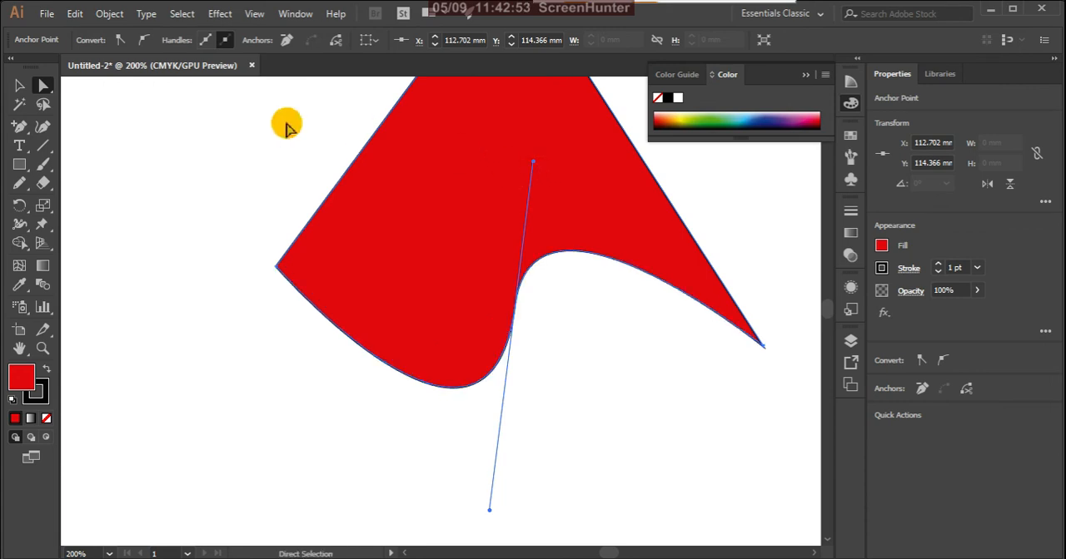
- Use the Anchor Point tool to pull the anchor's upper handle down independently so the right segment bulges outward, and undo that bulge
click(21, 129)
click(23, 131)
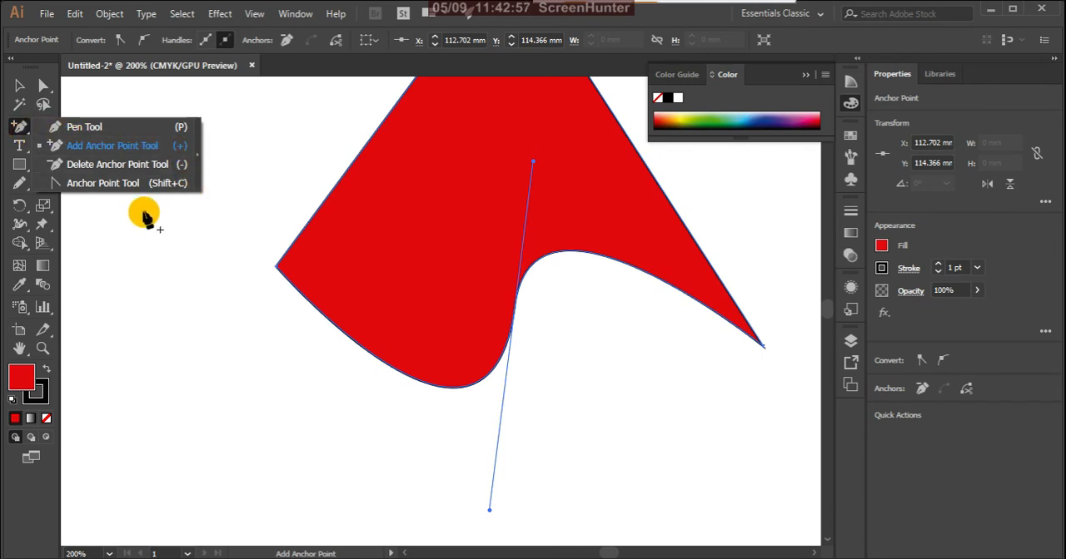
click(160, 184)
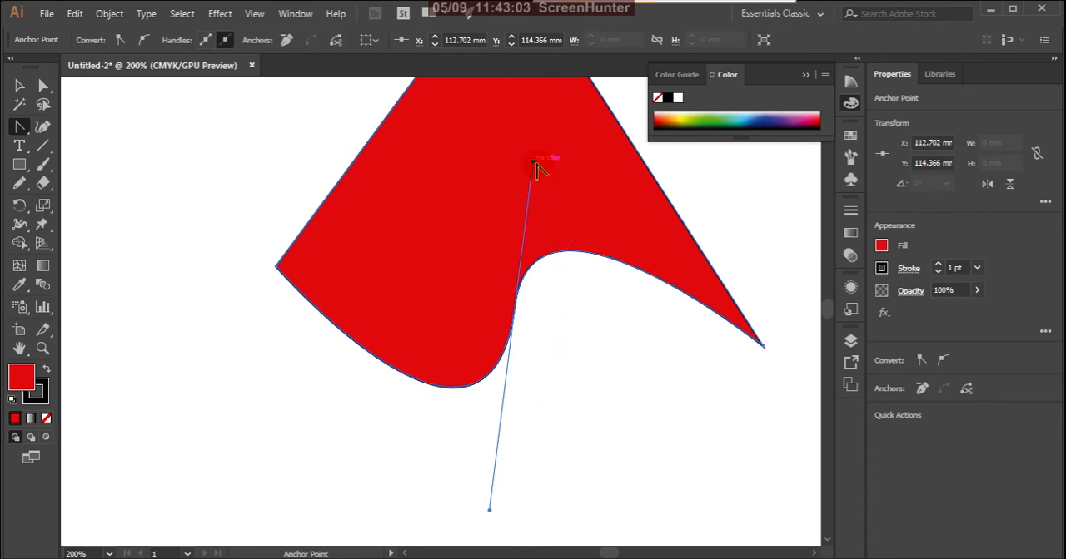
drag(534, 164, 710, 500)
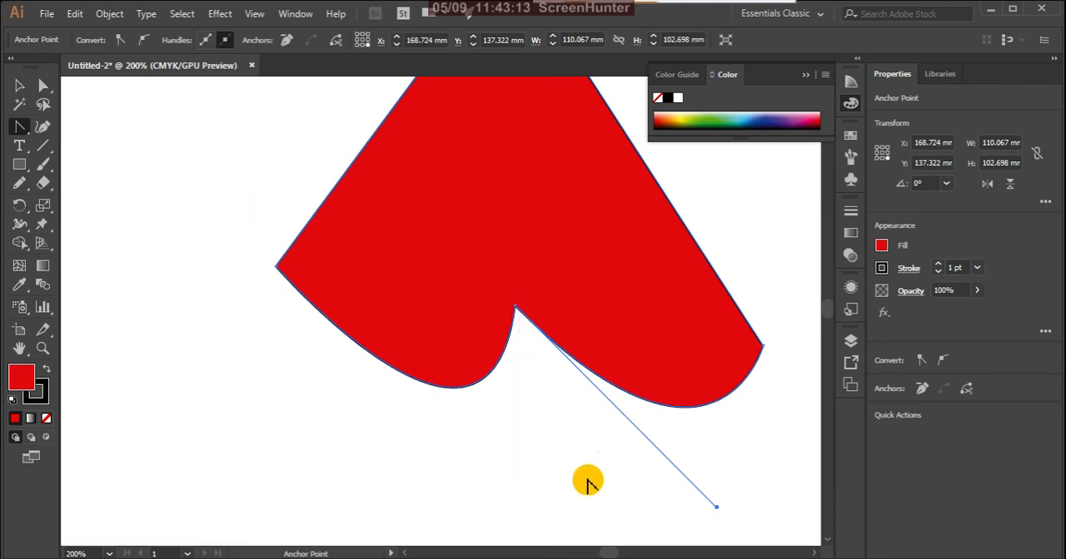
key(ctrl+z)
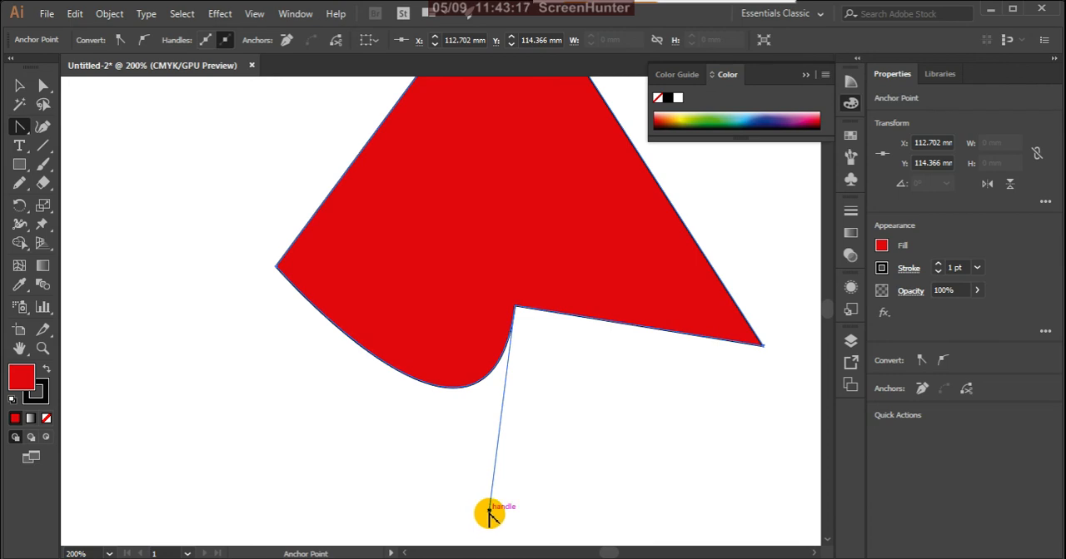
- Swing the anchor's lower handle left to reshape the left segment, and straighten the edge by converting the anchor to a corner with the Anchor Point tool
drag(492, 511, 334, 480)
scroll(526, 383, up, 1)
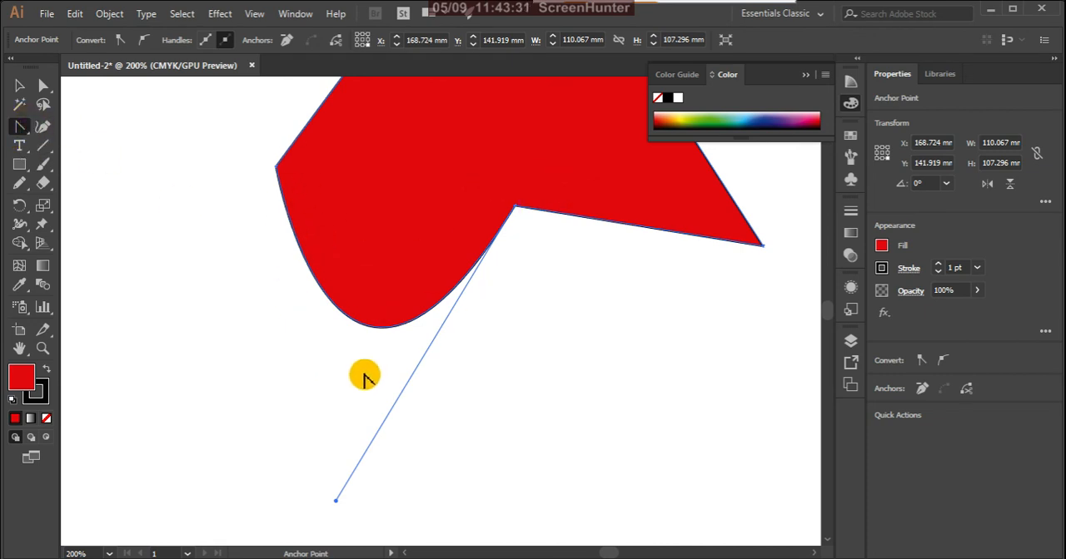
click(275, 167)
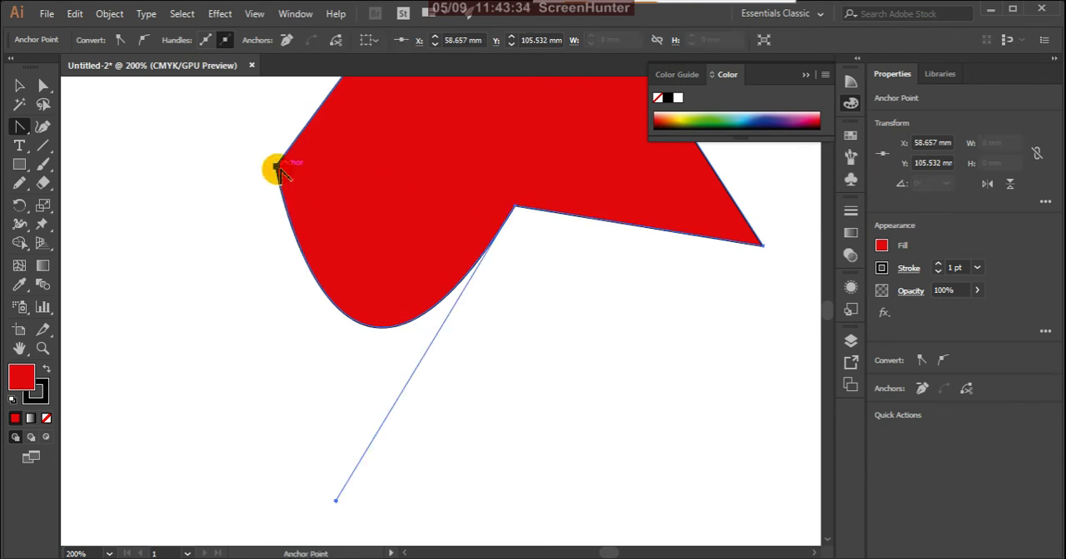
click(515, 206)
scroll(549, 257, up, 5)
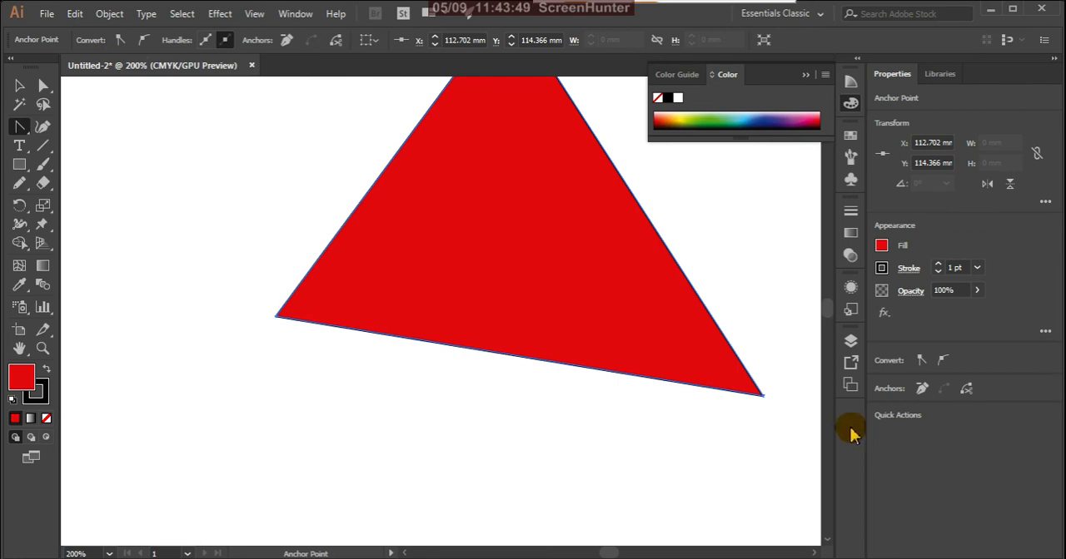
- Draw an open three-point arc left of the triangle with the Curvature Tool, about 53 mm wide and 35 mm high
scroll(419, 327, up, 1)
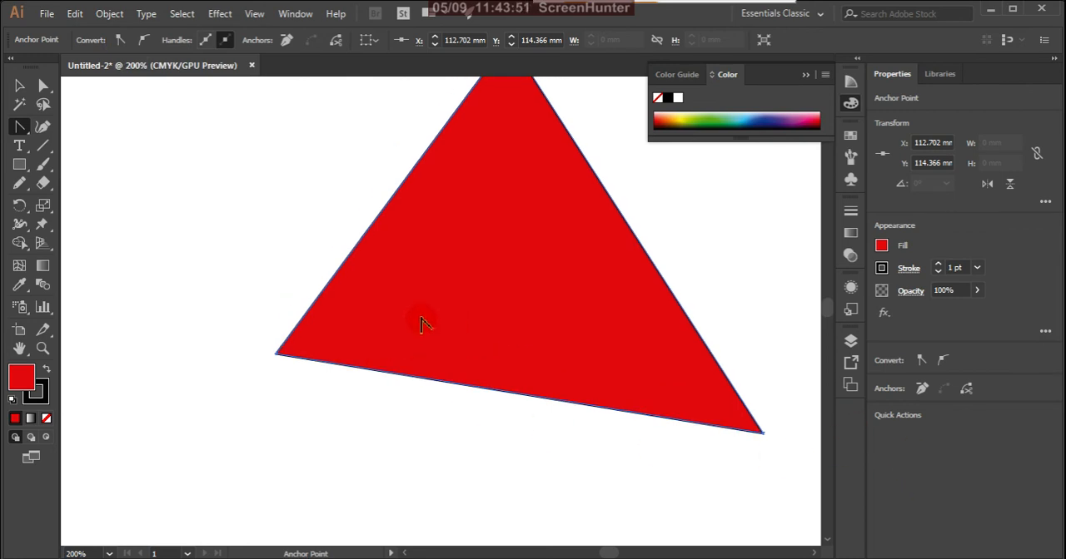
drag(27, 136, 66, 127)
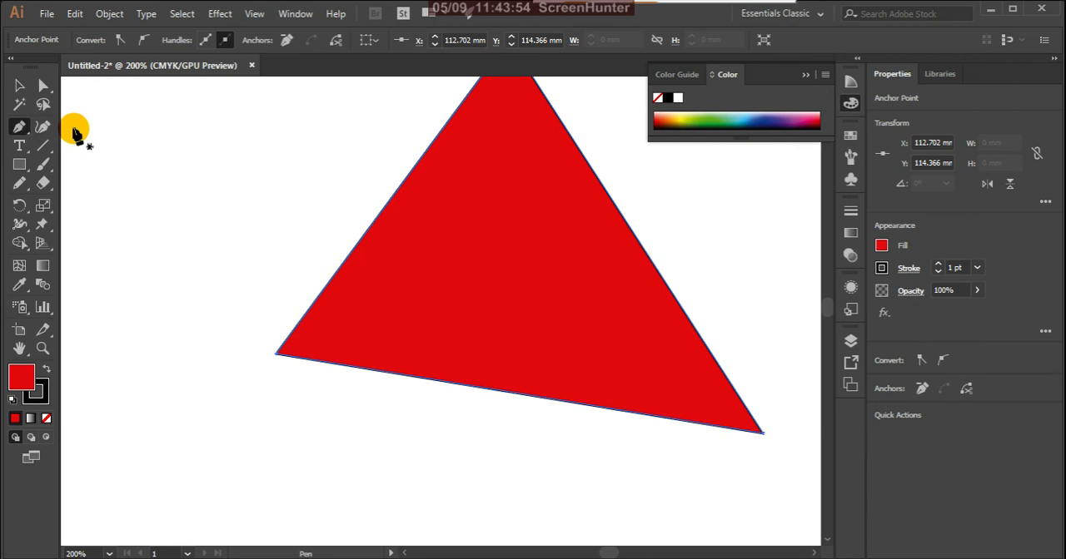
click(21, 127)
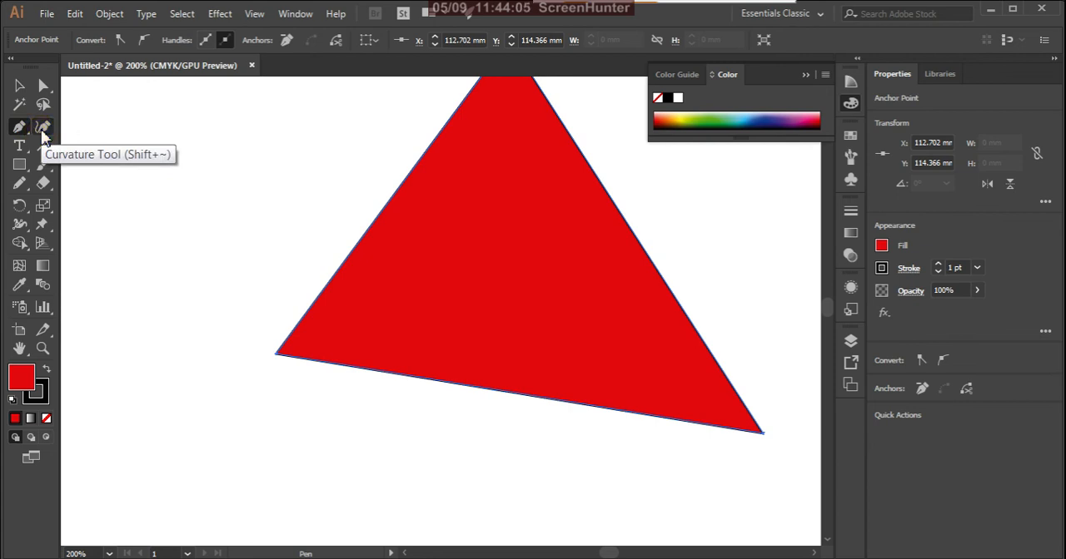
click(43, 129)
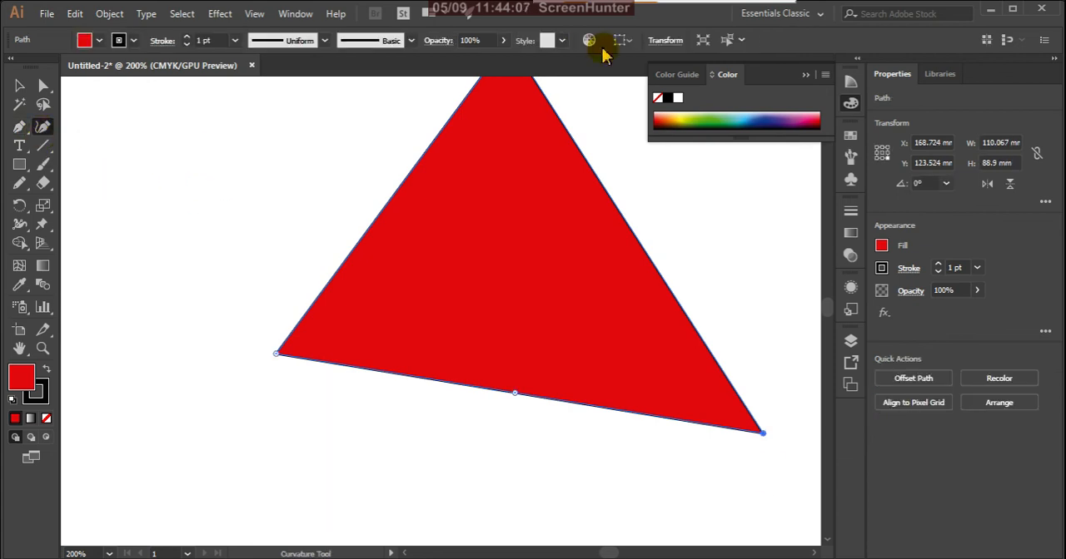
click(198, 129)
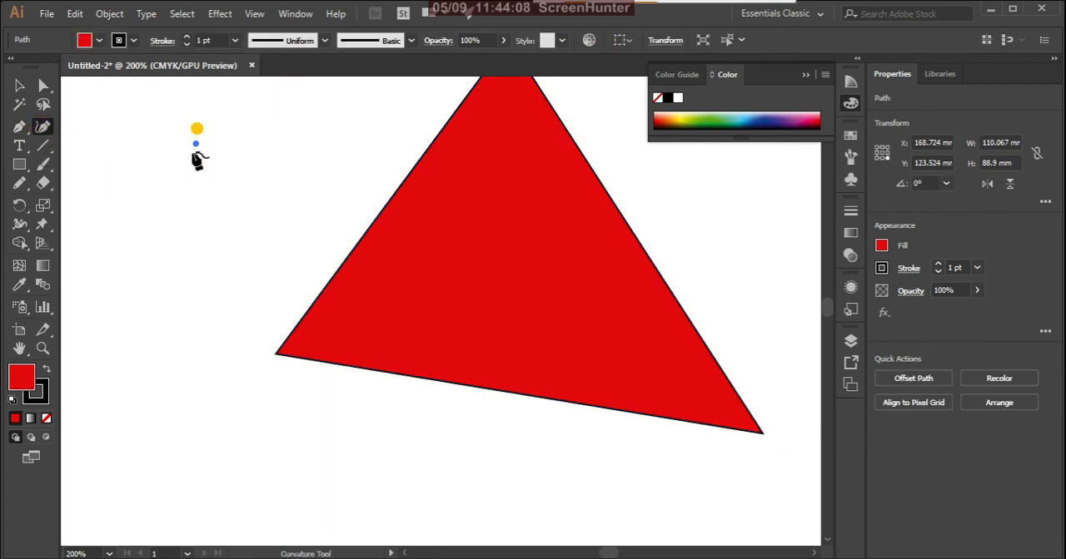
click(136, 269)
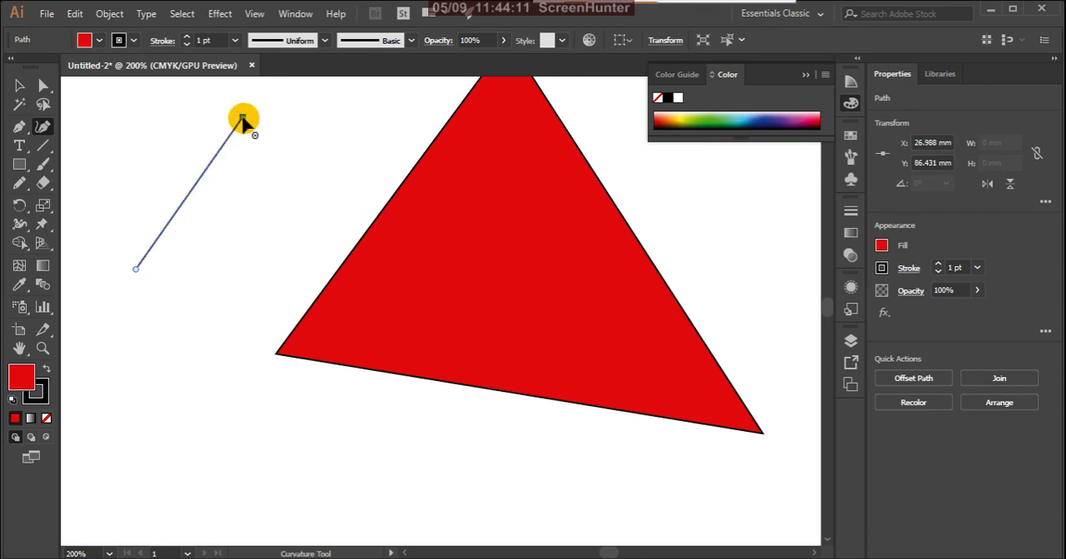
click(242, 117)
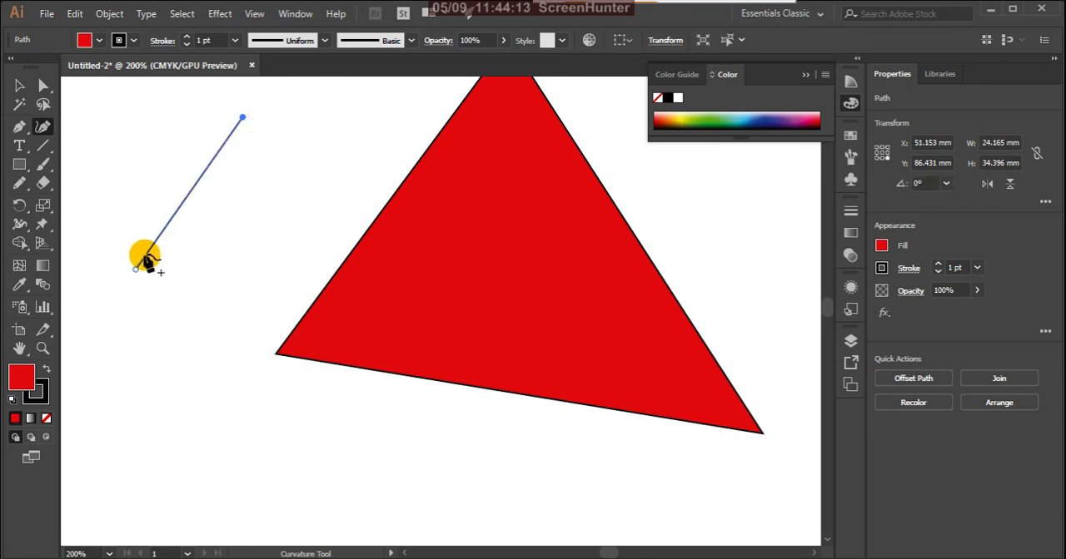
click(242, 117)
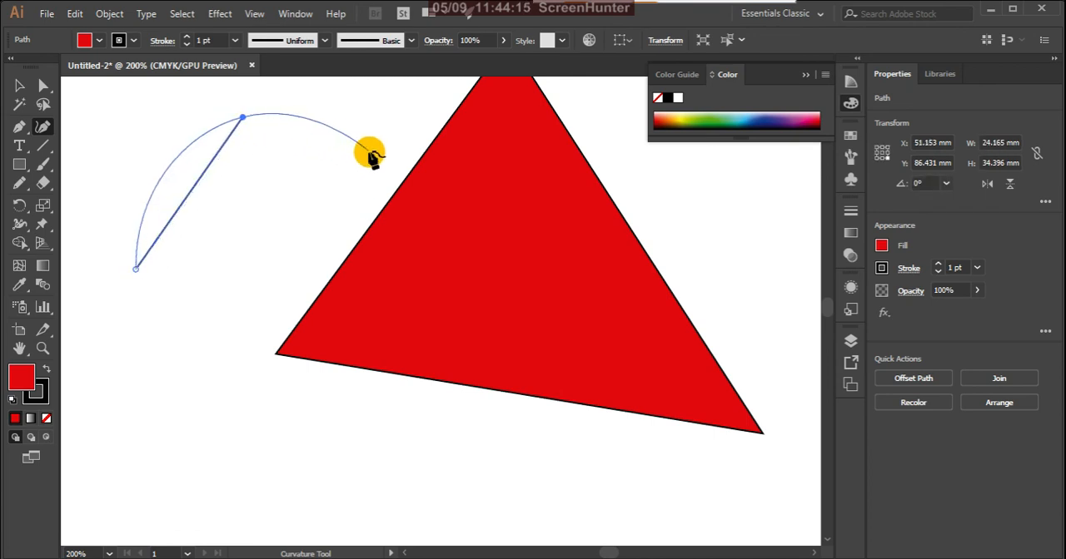
click(368, 151)
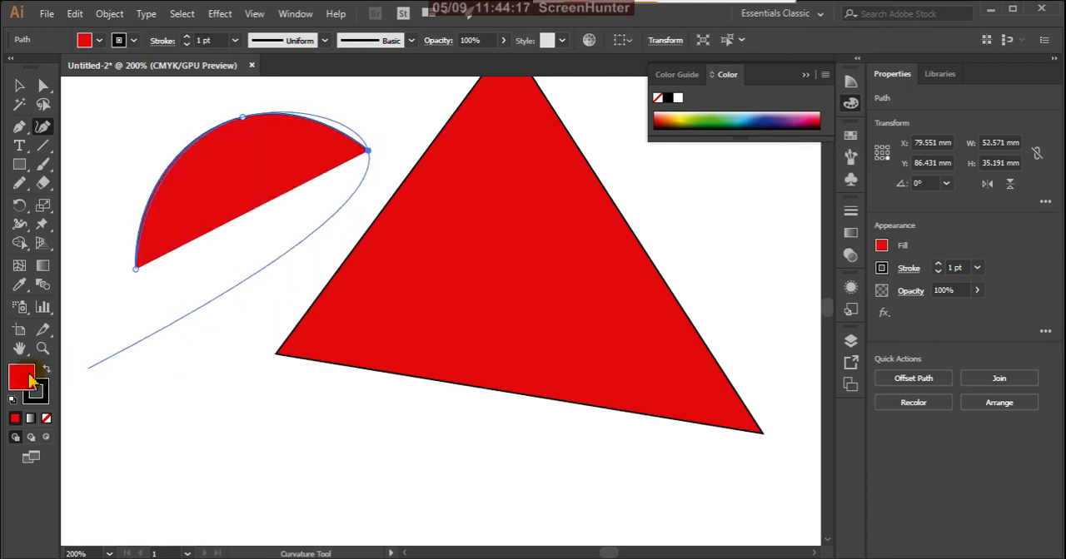
- Remove the arc's fill and close it through a fourth point below, making an oval about 63 mm wide and 74 mm high
click(46, 418)
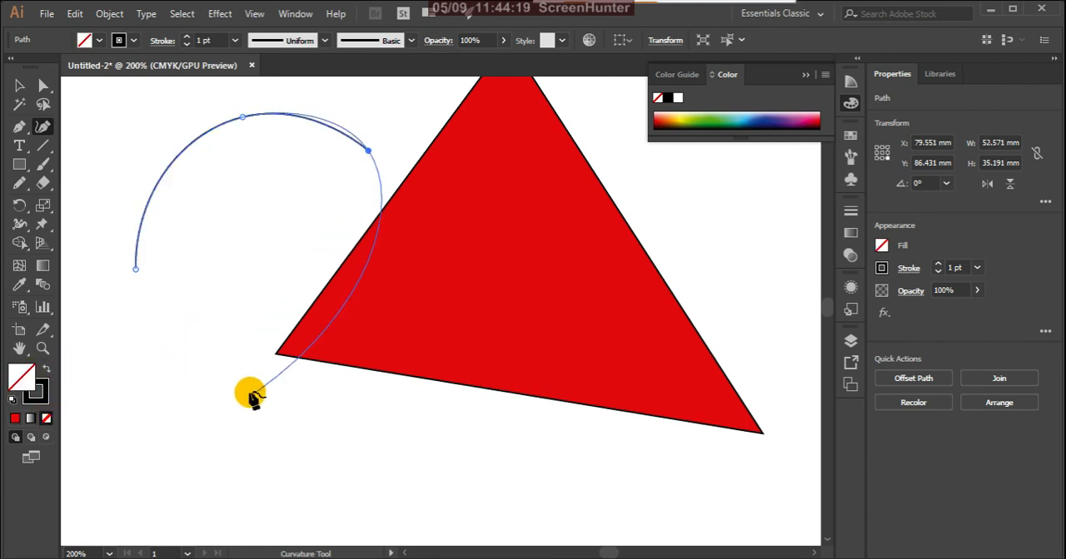
drag(249, 388, 227, 406)
click(342, 434)
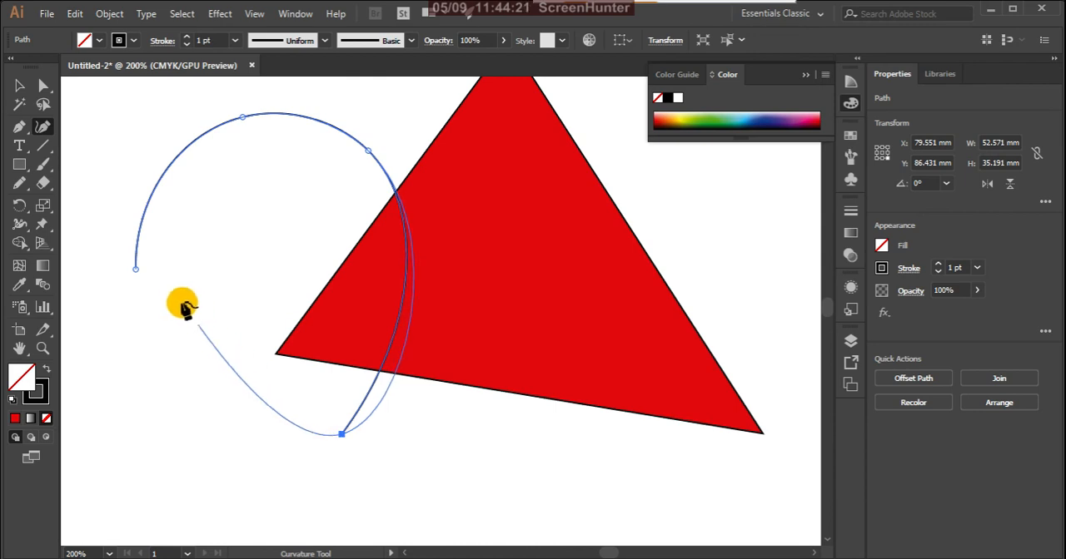
click(136, 272)
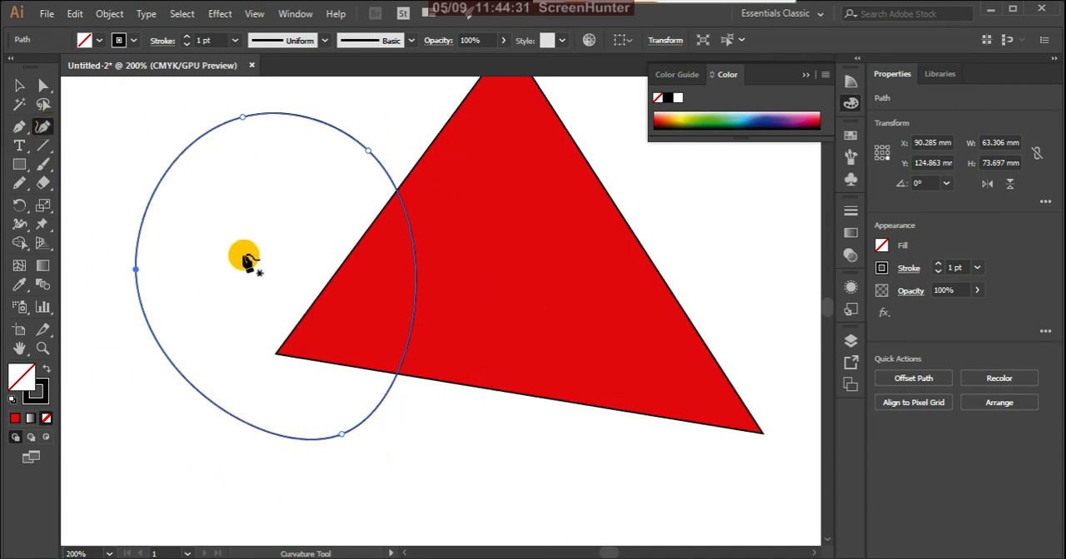
- Draw a closed curve with one corner over the triangle's lower right using the Curvature Tool, about 57 by 61 mm, and fill it red
click(696, 218)
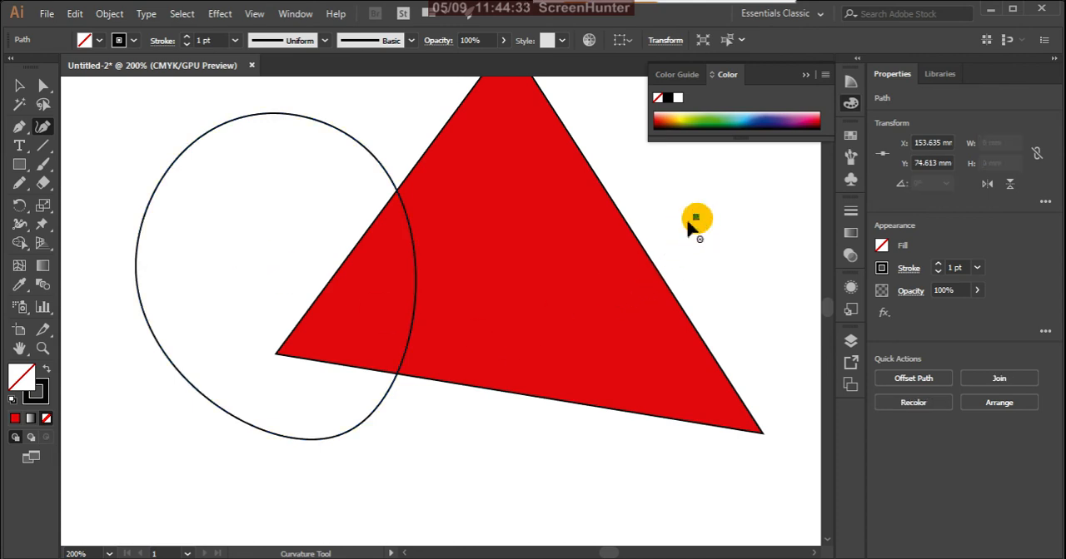
click(486, 442)
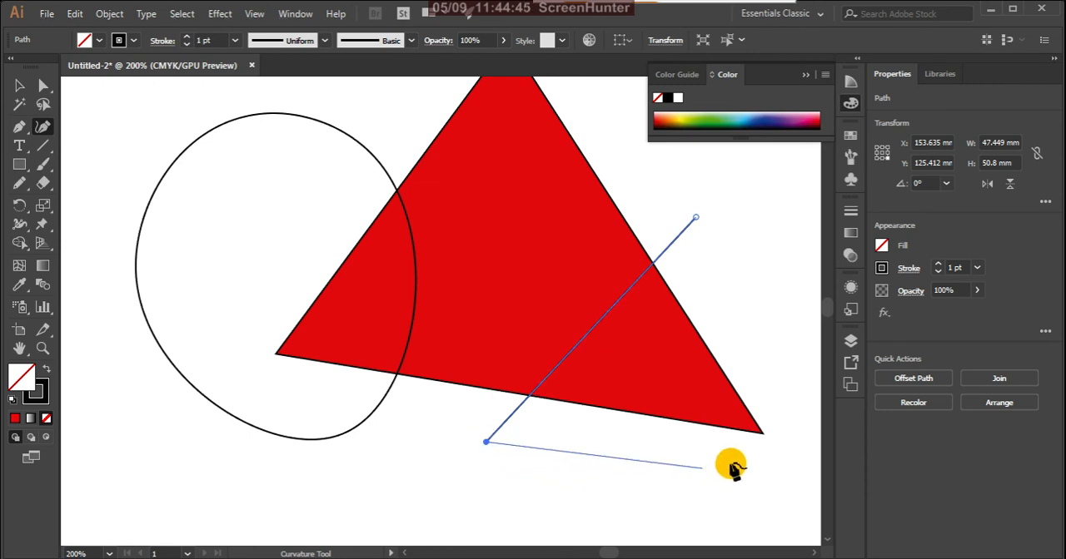
click(668, 470)
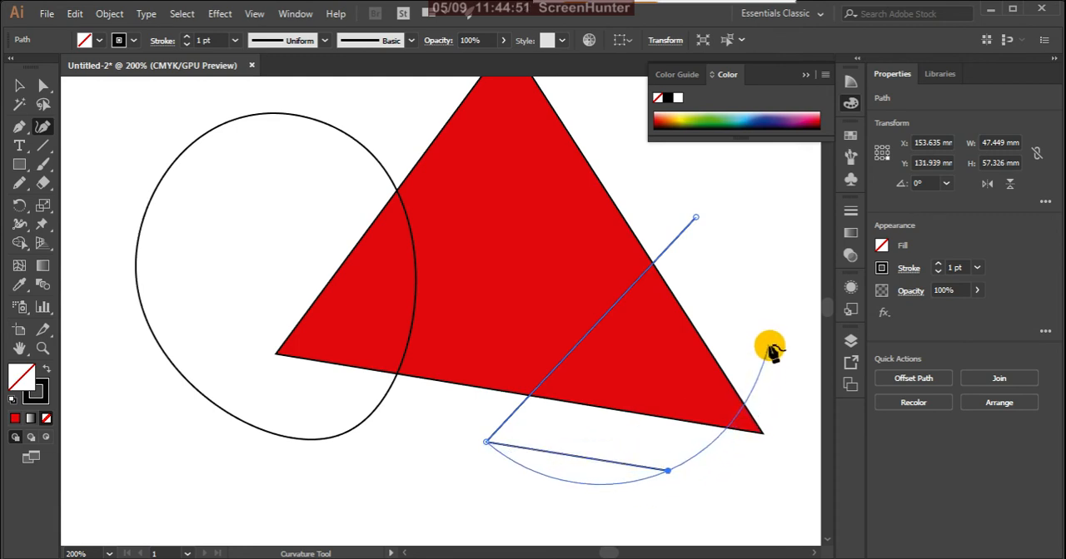
click(697, 219)
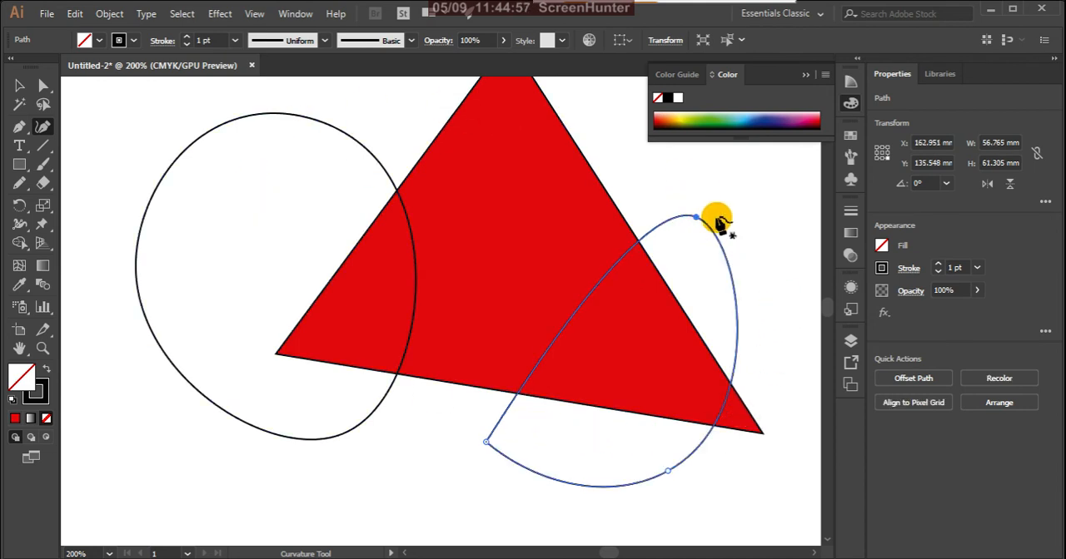
click(669, 473)
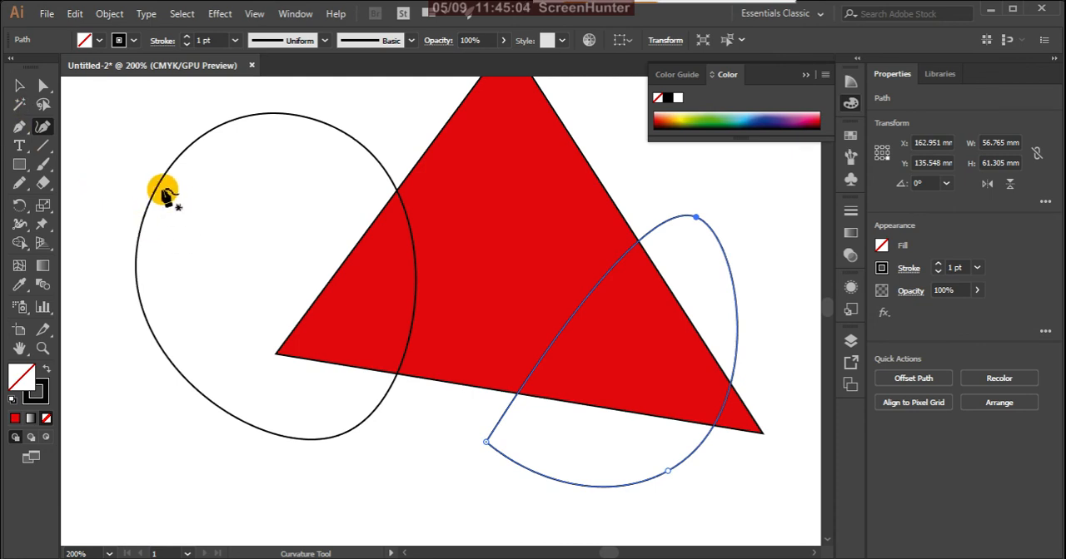
click(19, 85)
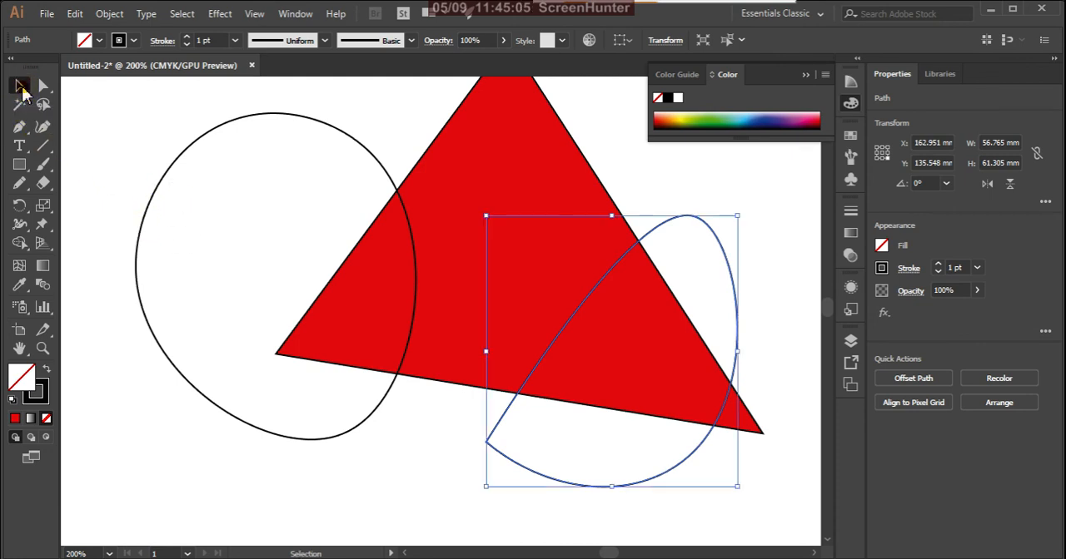
click(16, 418)
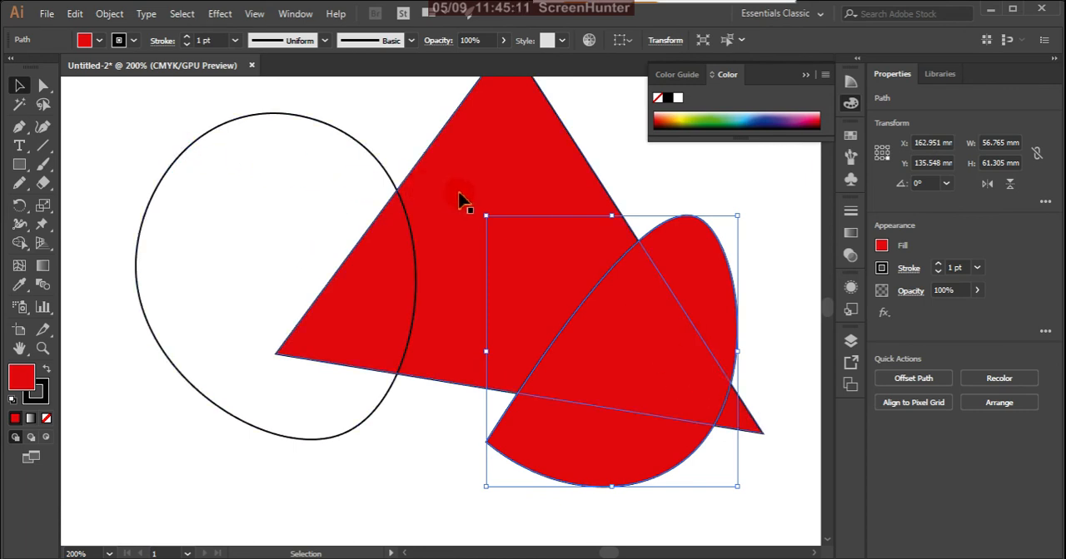
- Draw a closed red teardrop below the oval with the Pen tool, about 48 mm wide and 46 mm high
click(21, 130)
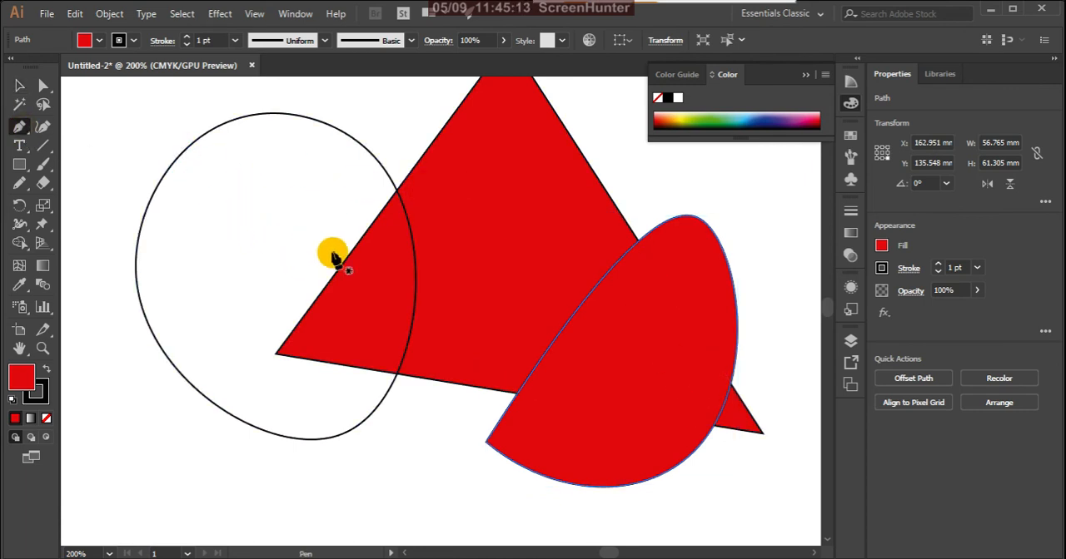
scroll(369, 269, down, 2)
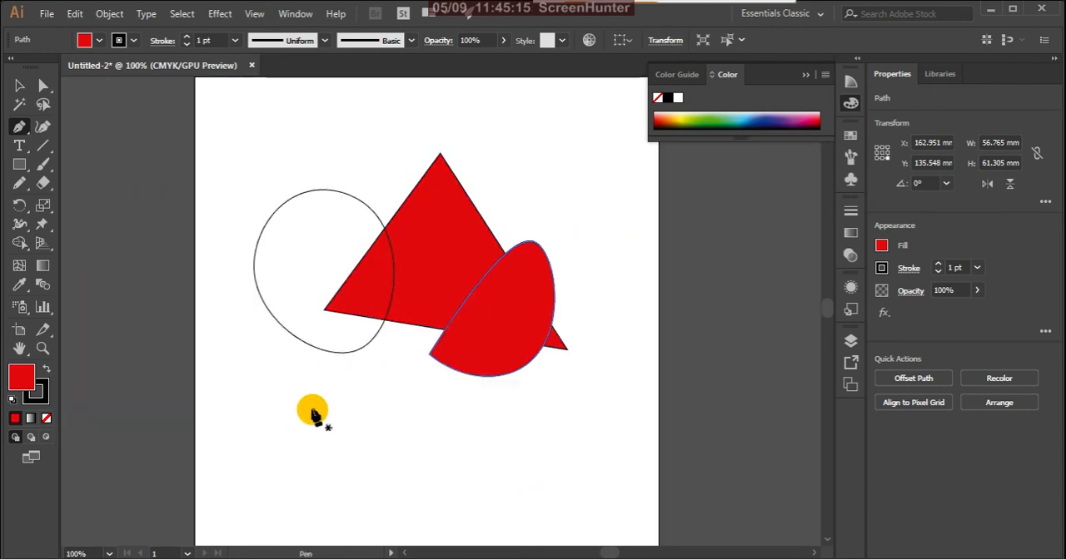
click(311, 409)
drag(290, 508, 410, 529)
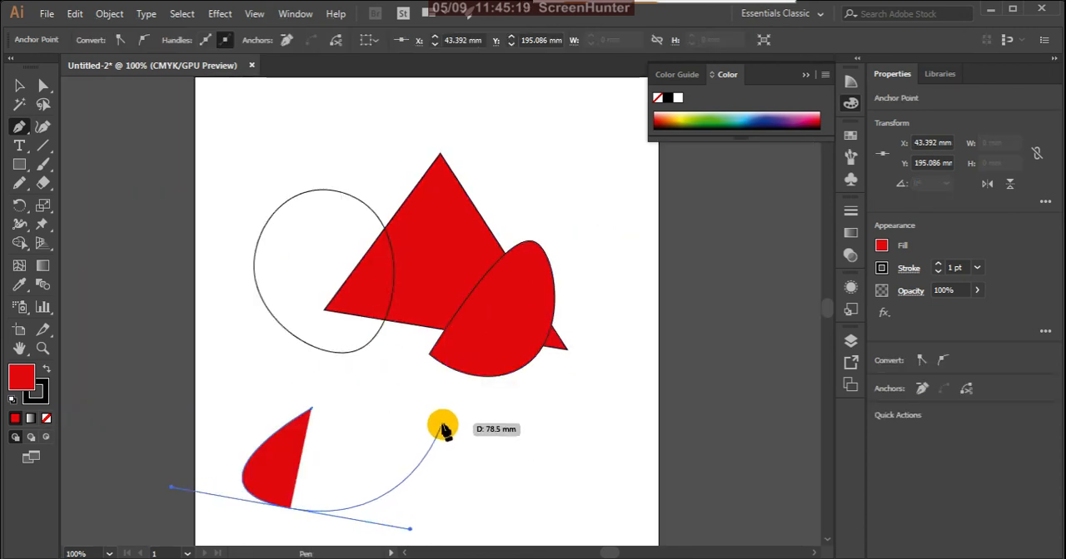
click(311, 410)
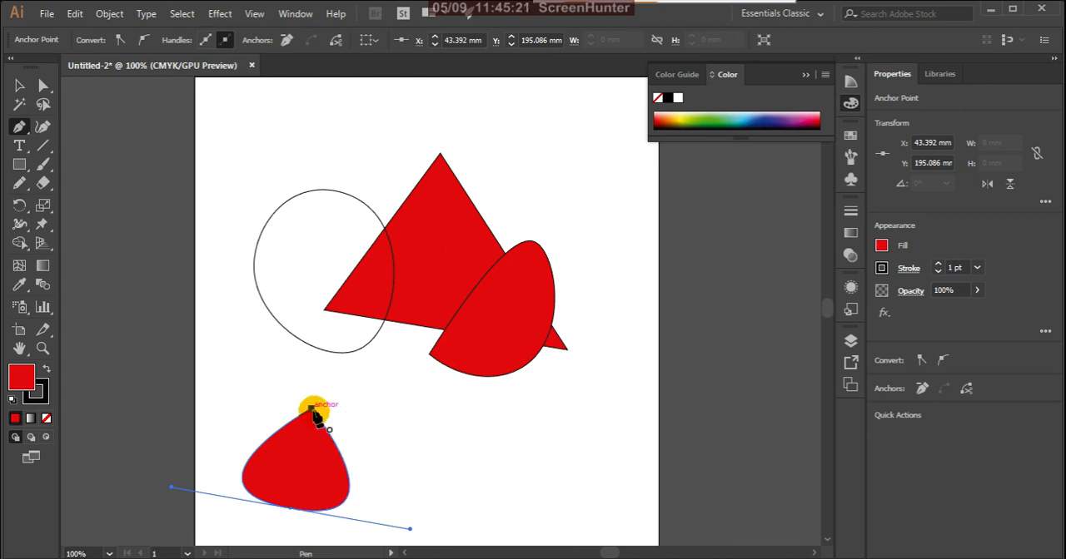
- Move the red teardrop to just beneath the oval and the red half-oval to the triangle's lower-right corner
click(20, 87)
click(424, 468)
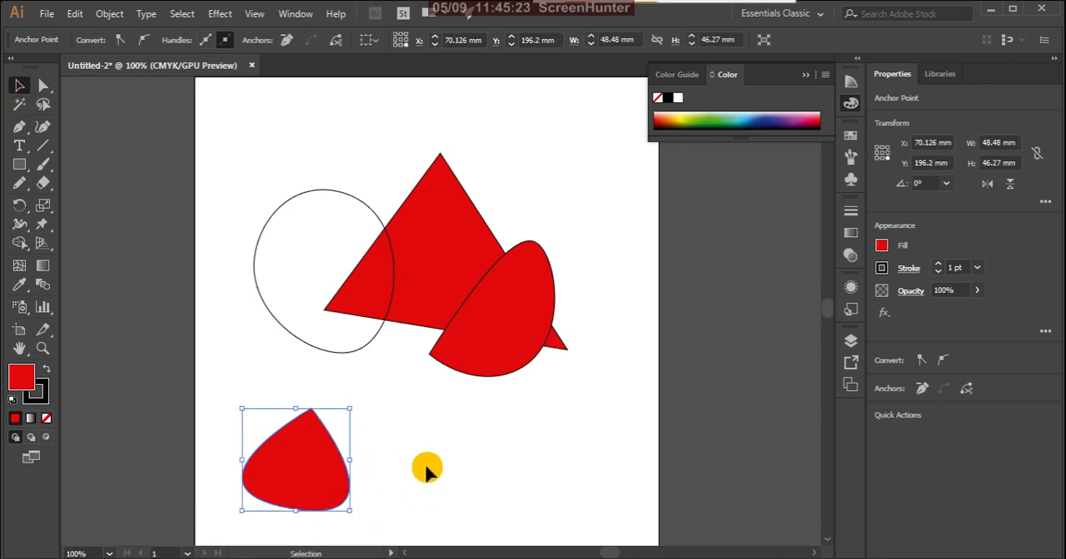
click(323, 463)
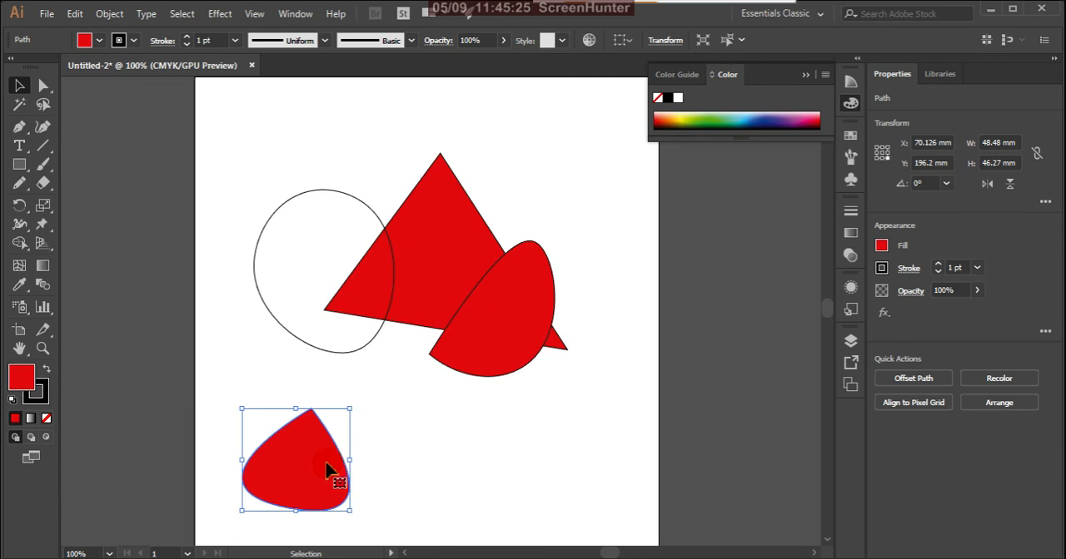
drag(327, 470, 348, 365)
drag(529, 304, 642, 330)
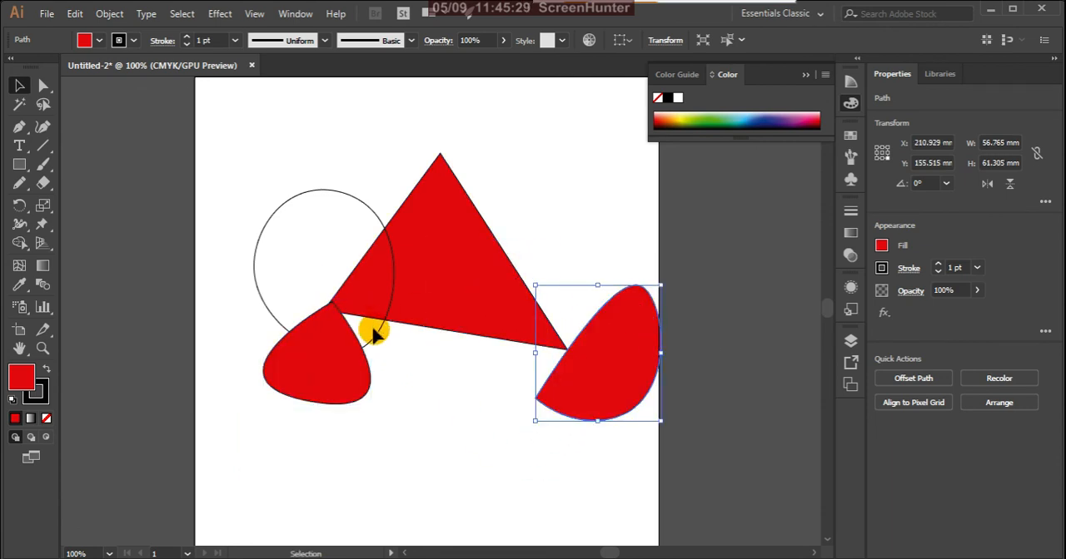
drag(326, 383, 324, 438)
- Place a single point inside the triangle with the Curvature Tool and delete it
click(400, 321)
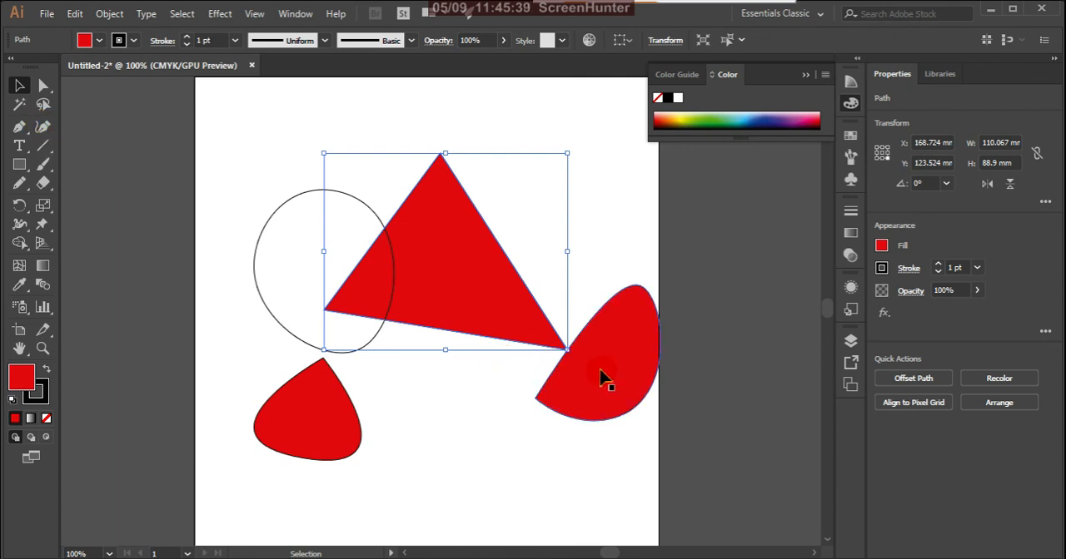
click(43, 128)
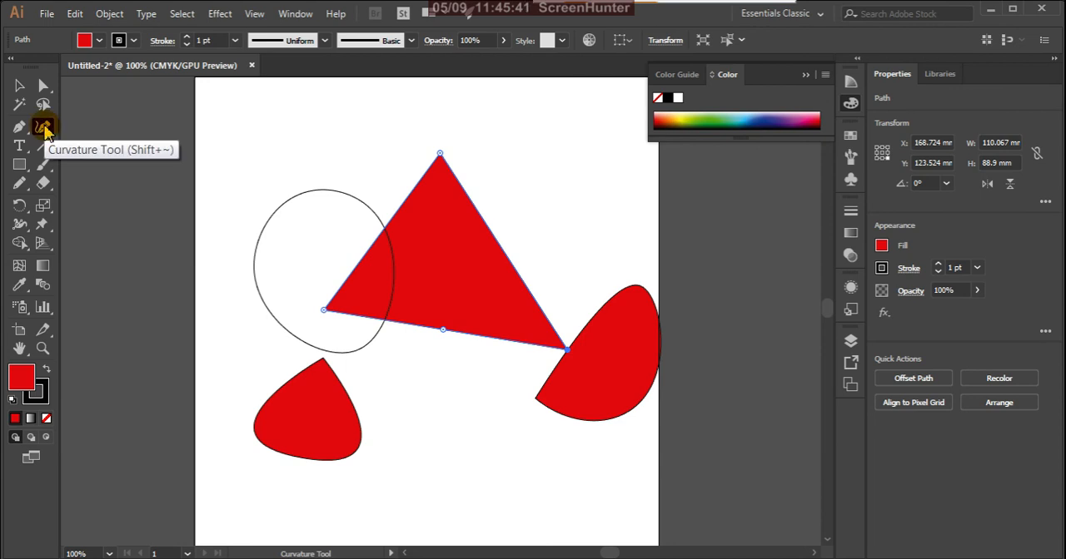
click(491, 307)
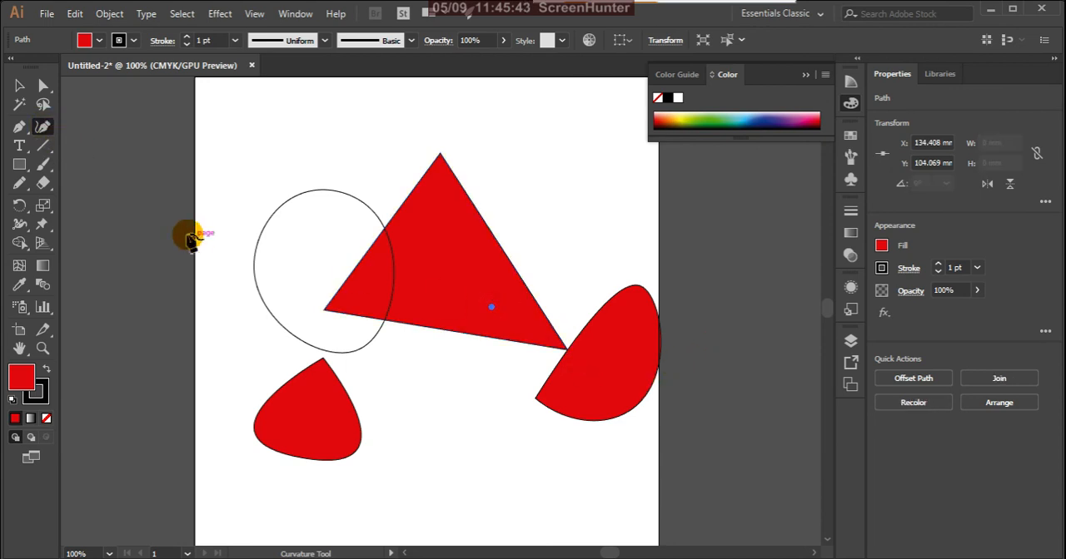
click(19, 126)
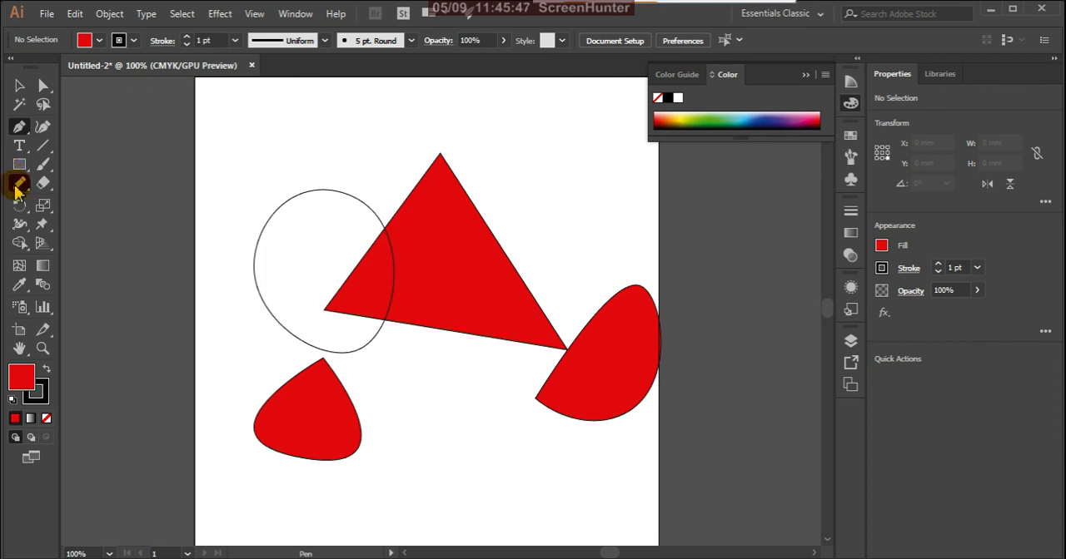
key(ctrl+z)
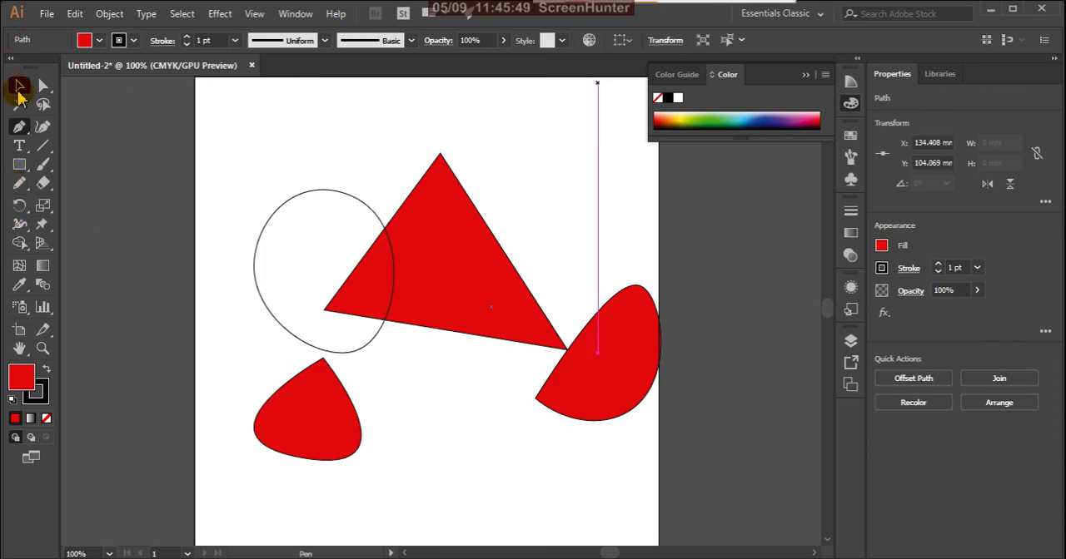
click(19, 85)
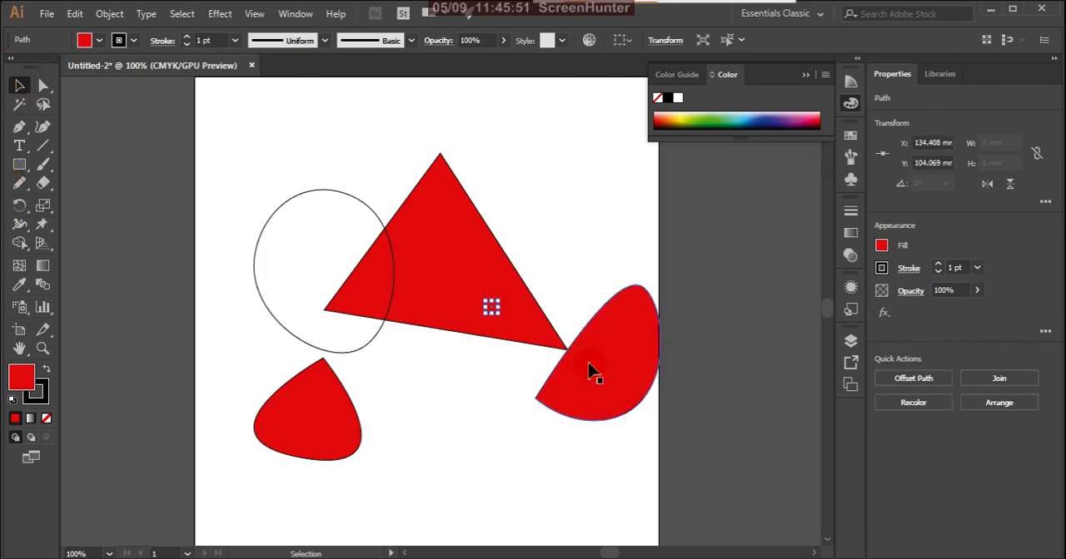
key(Delete)
- Delete the red teardrop, the red half-oval and the unfilled oval, keeping only the triangle on the artboard
click(329, 437)
key(Delete)
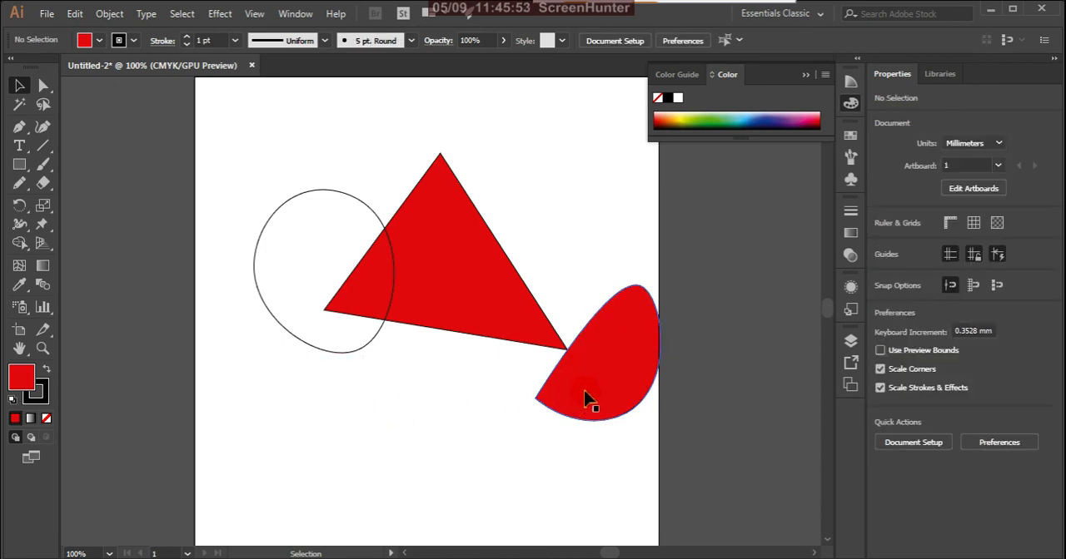
click(585, 399)
key(Delete)
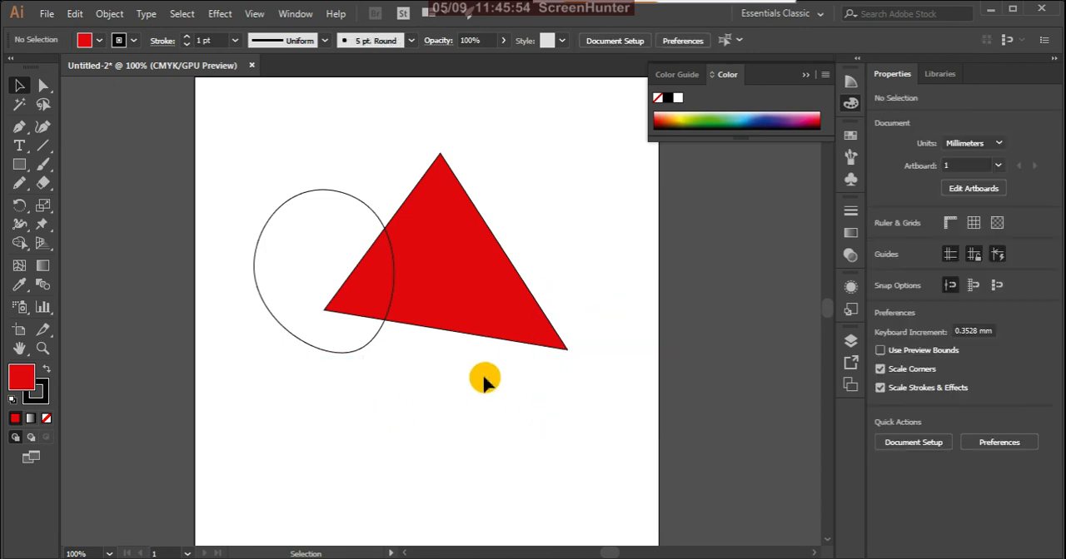
click(363, 351)
key(Delete)
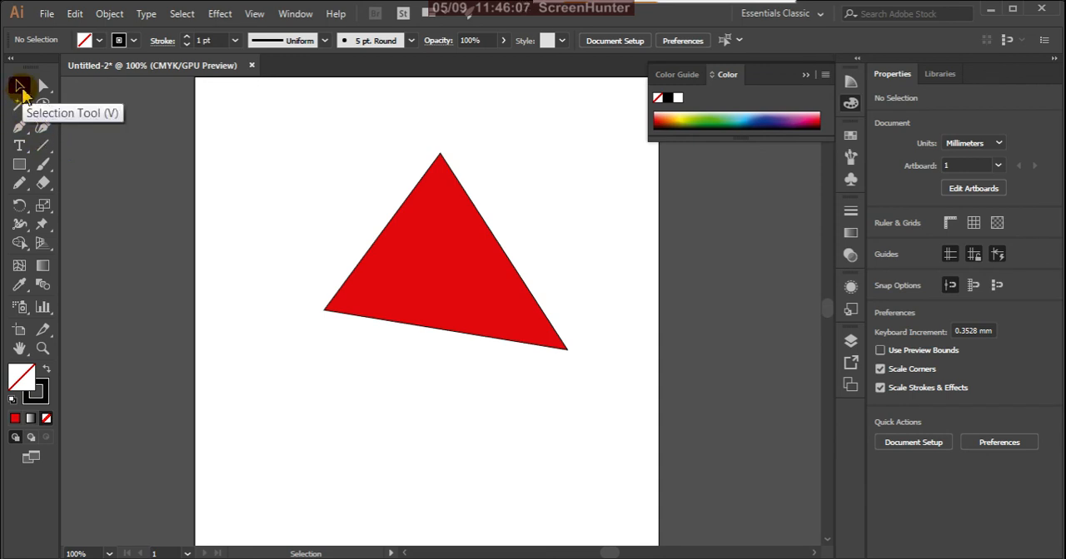
- Move the red triangle down and to the left, rotate it slightly counterclockwise until its base is nearly horizontal, and deselect it
click(439, 273)
drag(468, 266, 431, 345)
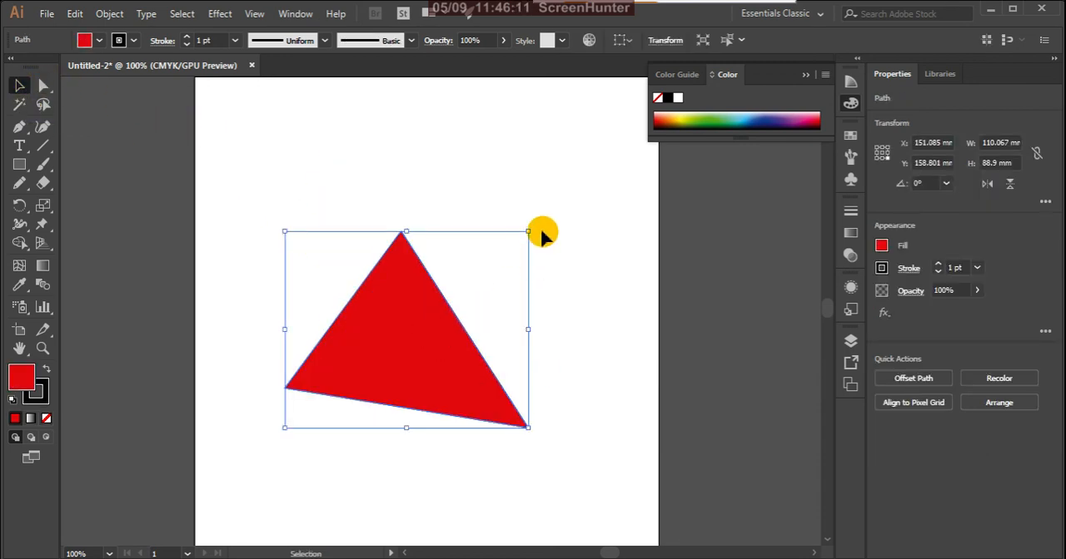
drag(536, 226, 561, 174)
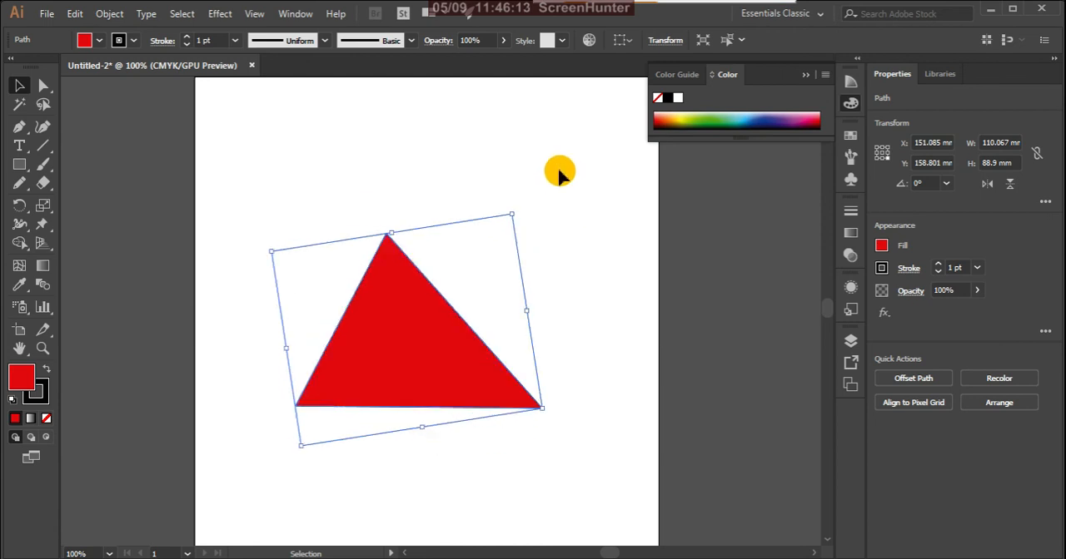
click(626, 283)
- Draw a square about 76 mm wide with the triangle's red fill, overlapping the artboard's right edge
click(398, 309)
click(19, 164)
drag(498, 181, 667, 349)
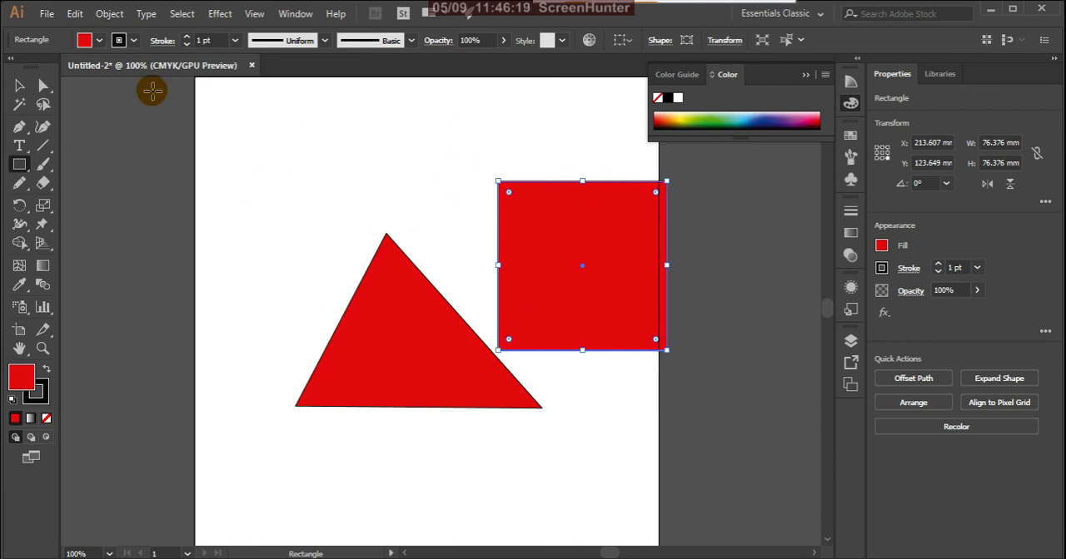
- Scale the red square with the Selection Tool into a rectangle about 58 mm wide and 42 mm high
click(20, 85)
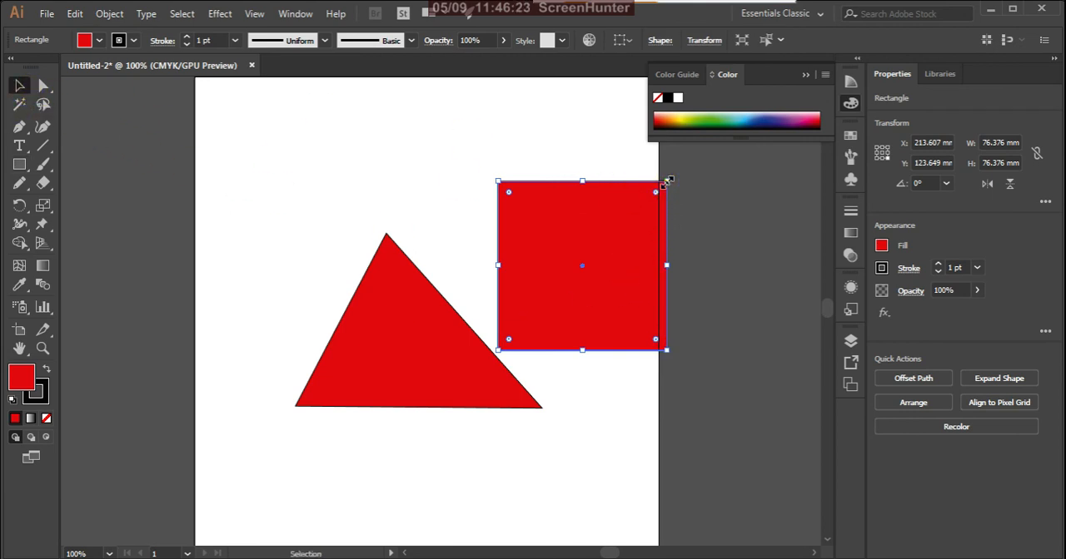
mouse_move(667, 180)
mouse_down()
mouse_move(747, 162)
mouse_move(597, 275)
mouse_move(764, 164)
mouse_up()
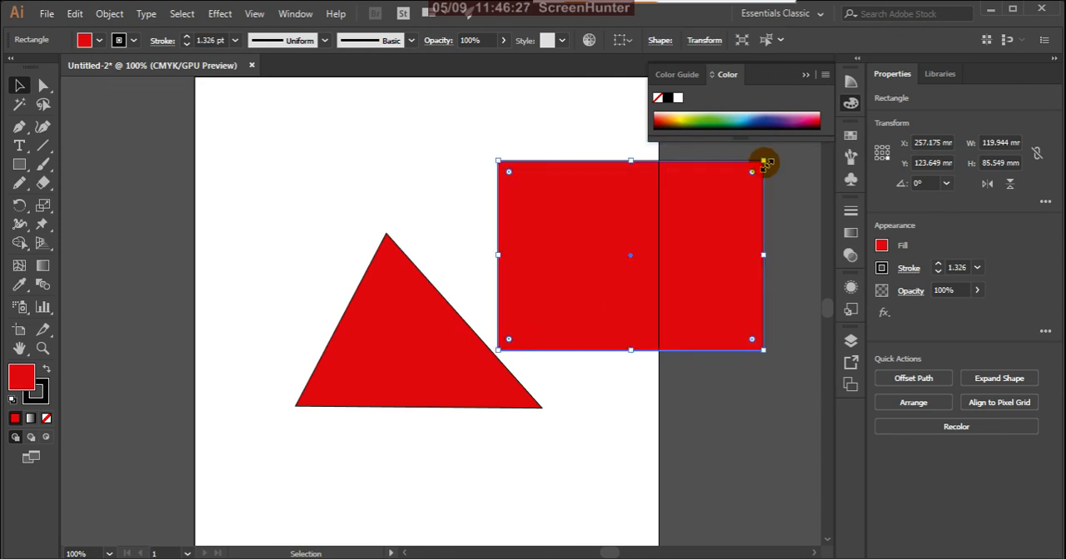
drag(764, 159, 660, 236)
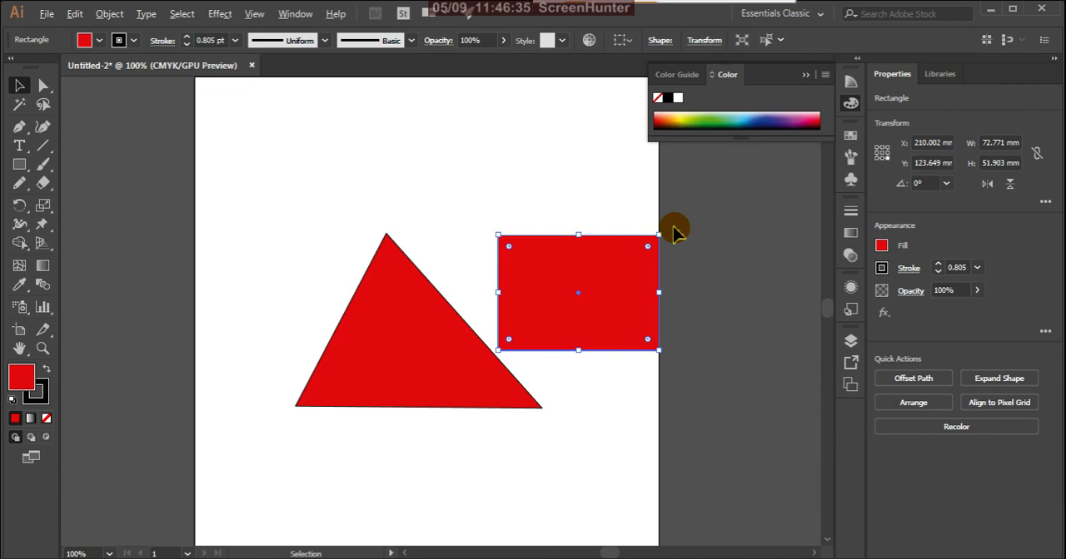
mouse_move(659, 235)
mouse_down()
mouse_move(765, 180)
mouse_move(637, 267)
mouse_move(746, 207)
mouse_move(764, 191)
mouse_move(620, 273)
mouse_move(740, 200)
mouse_move(675, 248)
mouse_up()
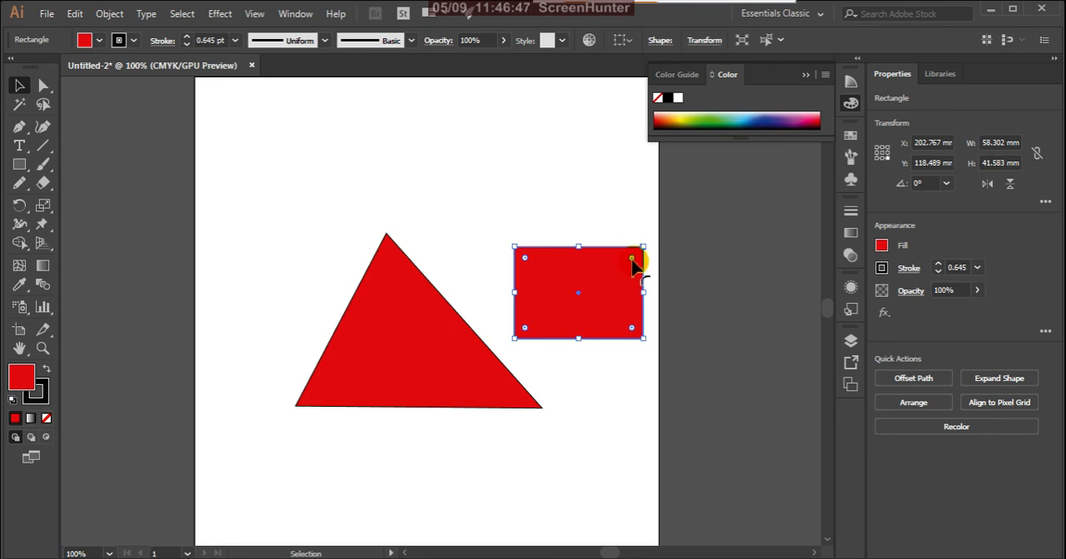
- Round all the rectangle's corners by about 15.5 mm, try an inverted round upper-left corner, and restore that corner to round
drag(632, 259, 607, 286)
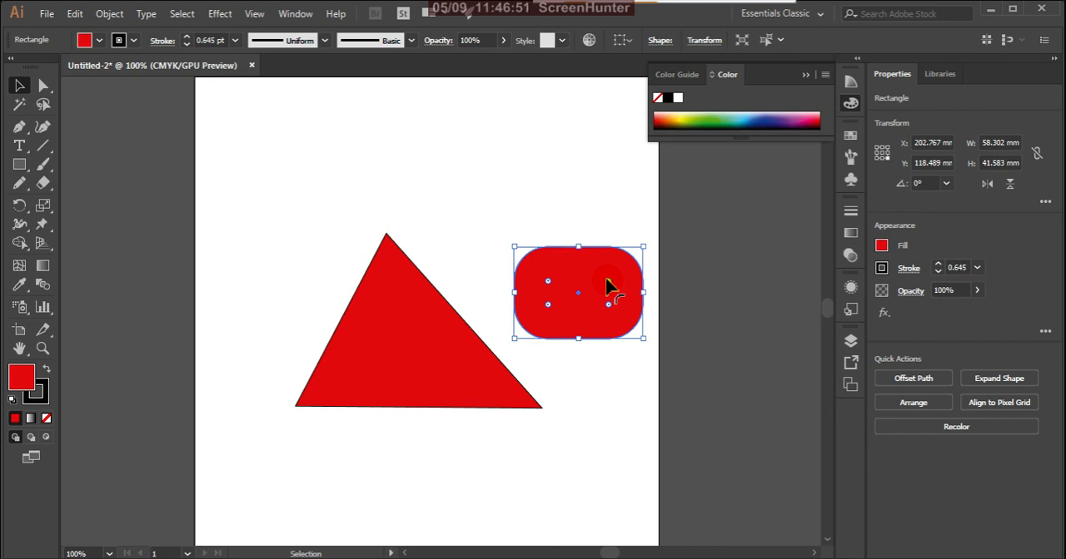
click(663, 41)
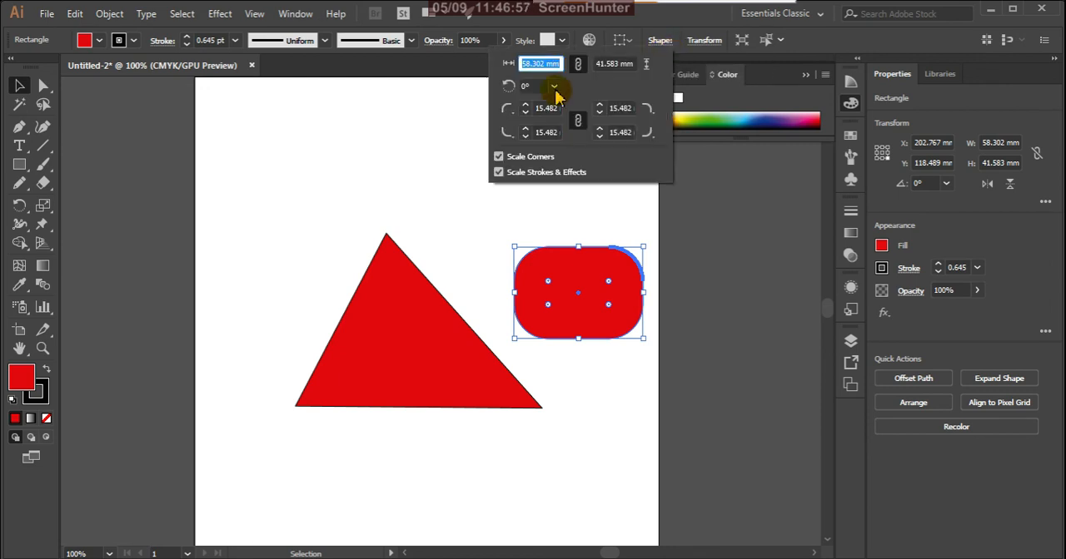
click(511, 116)
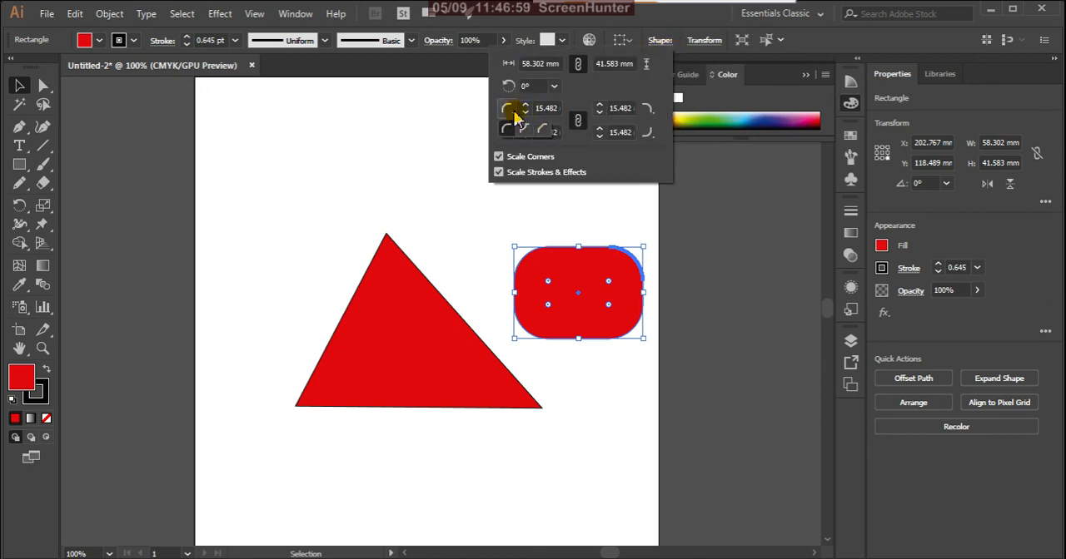
click(524, 130)
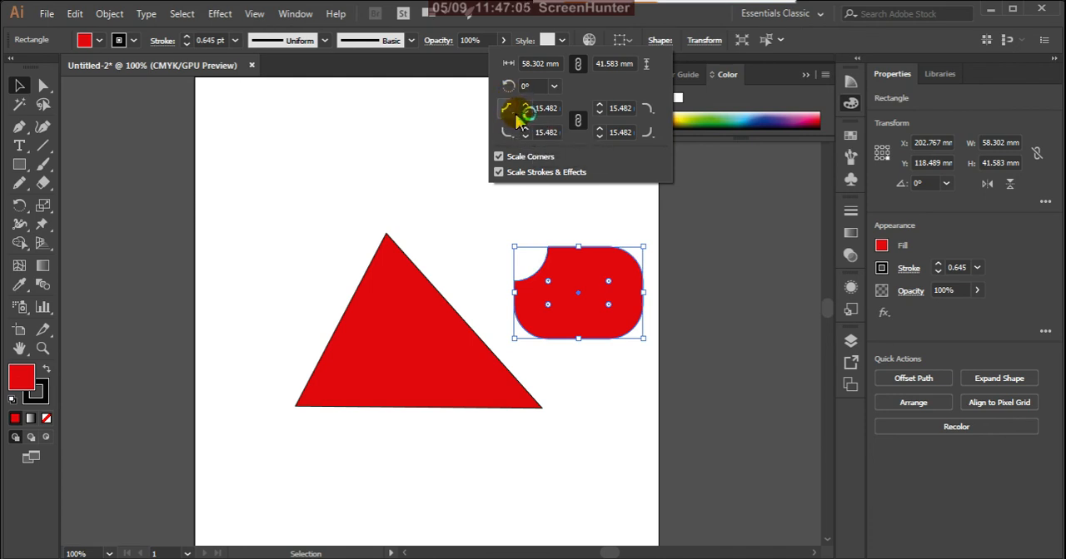
click(513, 114)
click(509, 129)
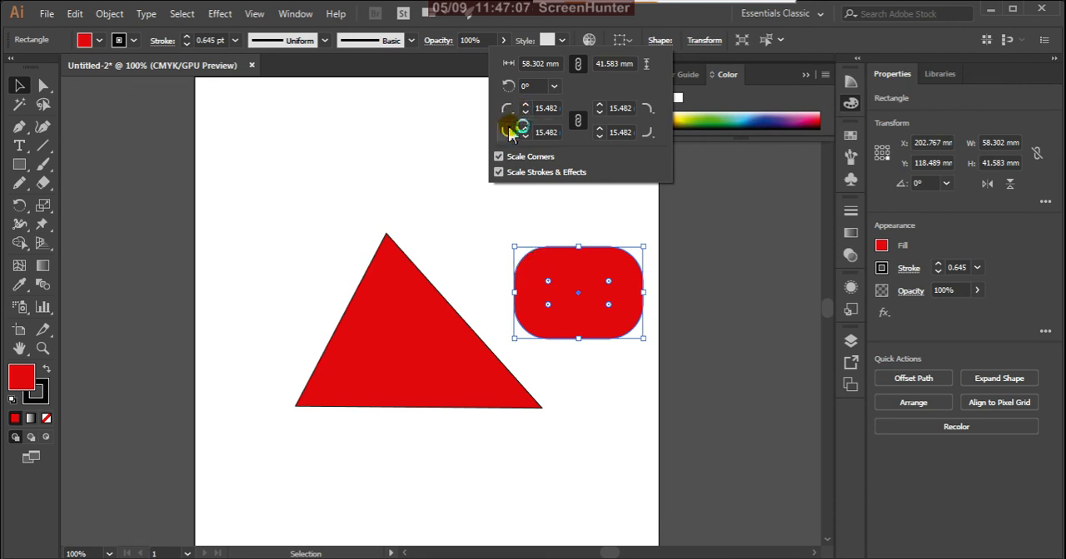
click(820, 47)
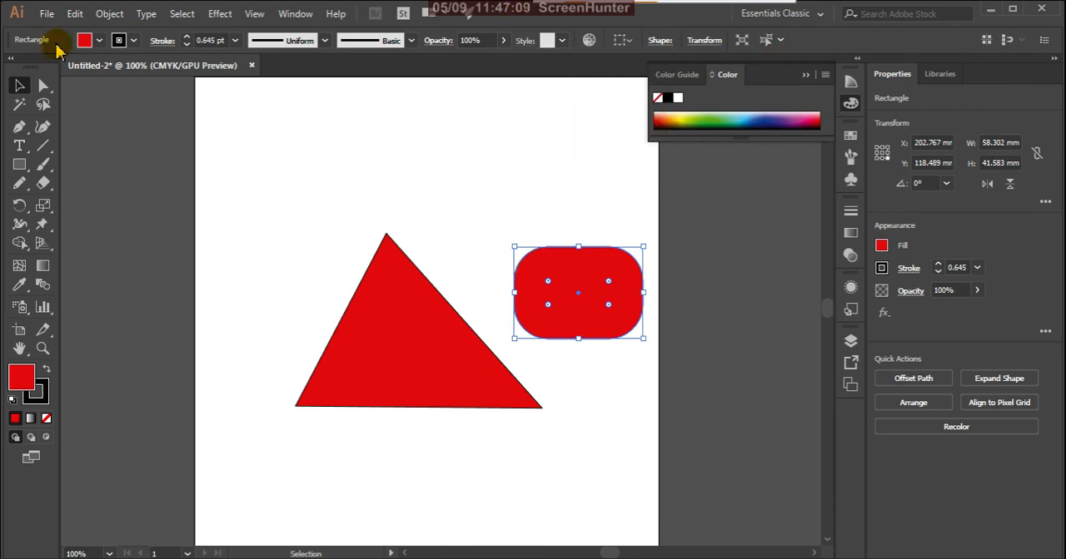
- Make the rectangle's corners square with the Direct Selection Tool, pull its upper-left point outward and lower-right point inward, and deselect it
click(43, 85)
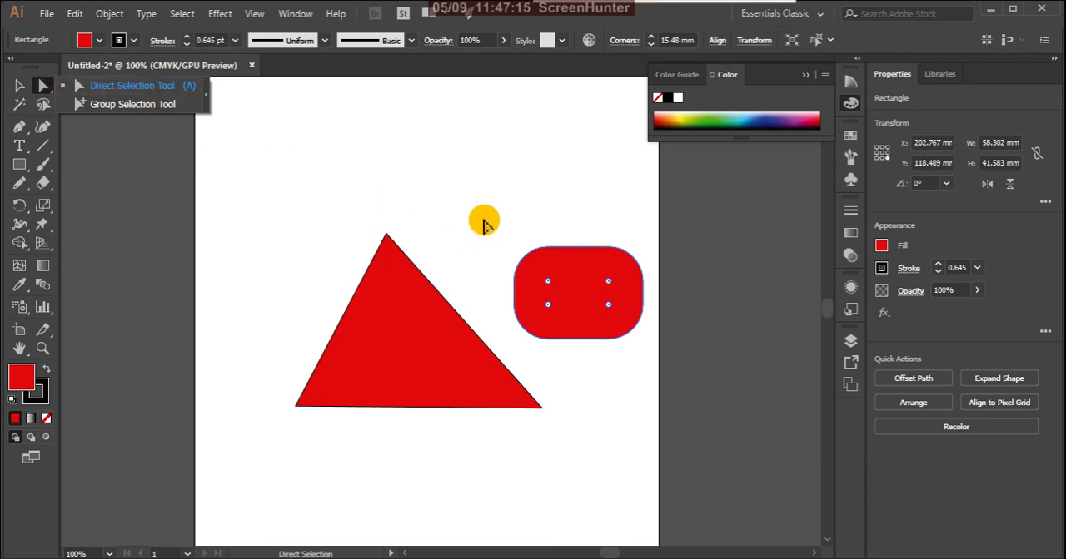
mouse_move(549, 282)
mouse_down()
mouse_move(535, 278)
mouse_move(496, 199)
mouse_move(554, 276)
mouse_up()
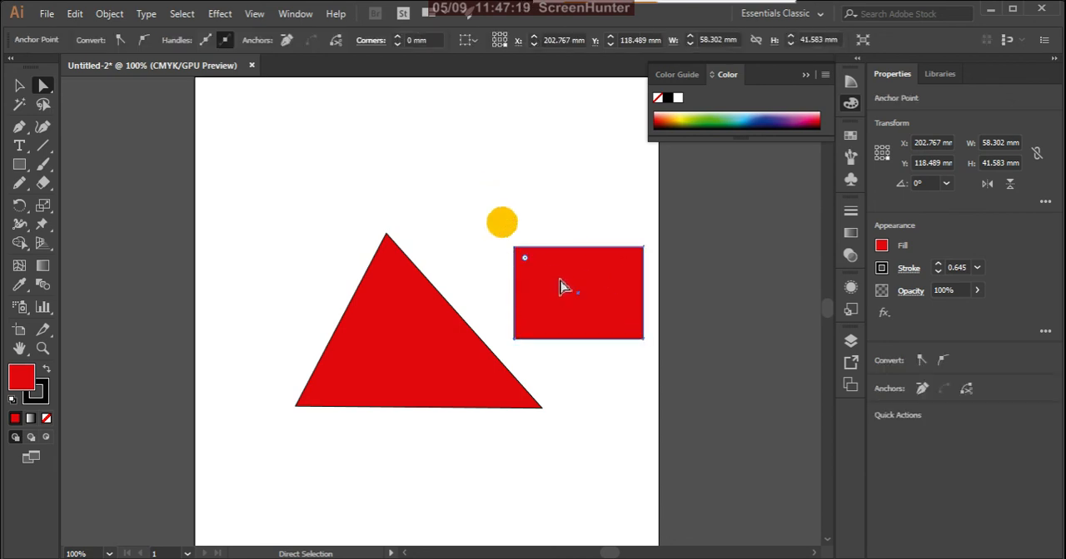
drag(513, 248, 497, 197)
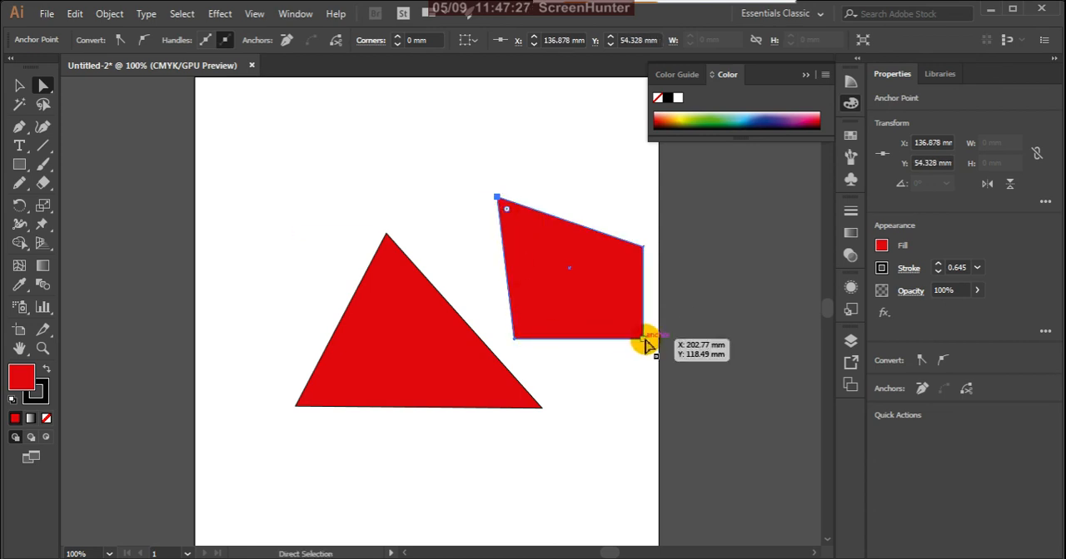
drag(645, 339, 631, 346)
click(636, 398)
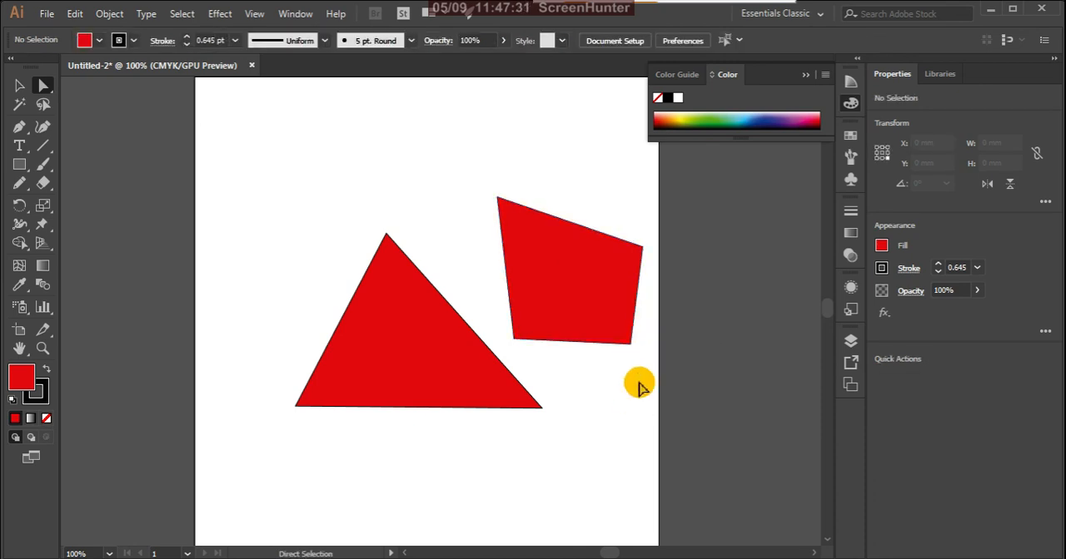
click(53, 90)
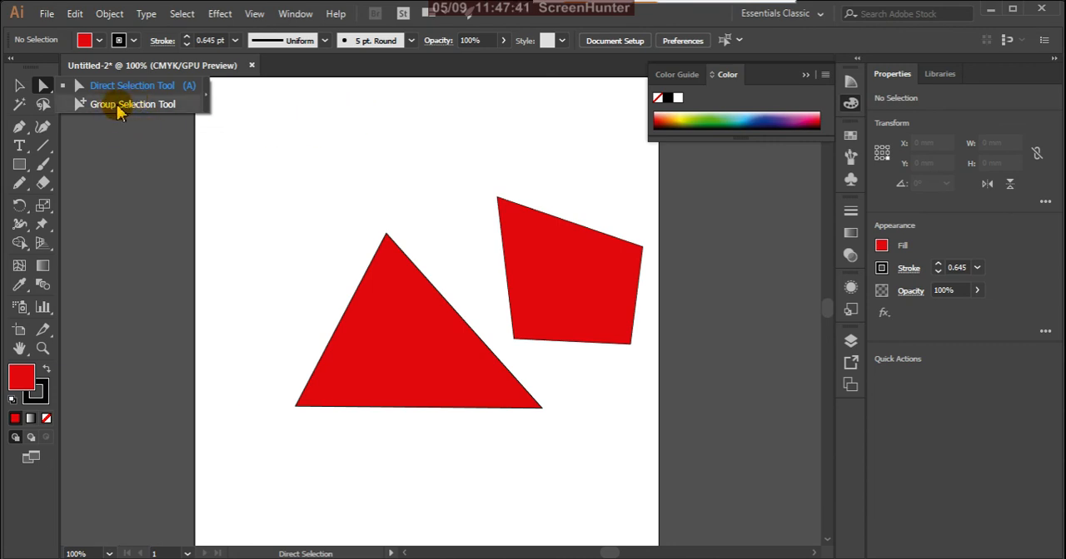
click(20, 89)
click(15, 106)
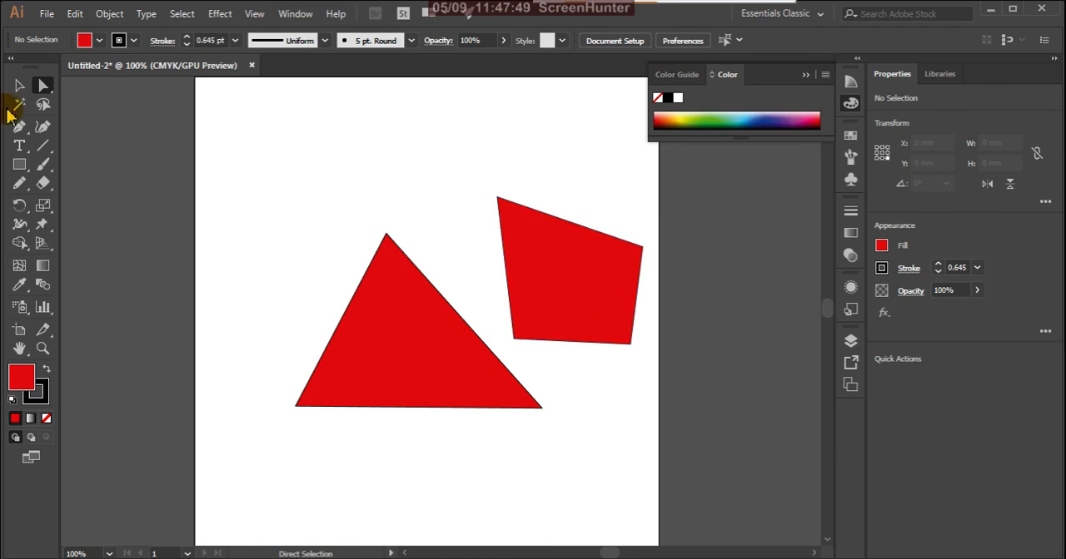
- Set the Magic Wand options to match by Fill Color and switch off Opacity matching
double_click(19, 105)
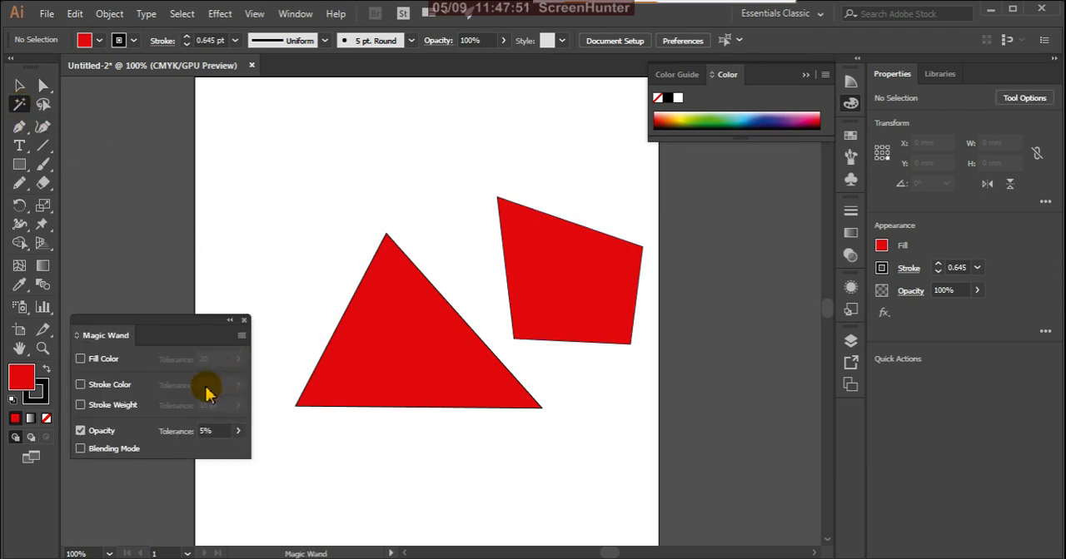
click(80, 359)
click(80, 430)
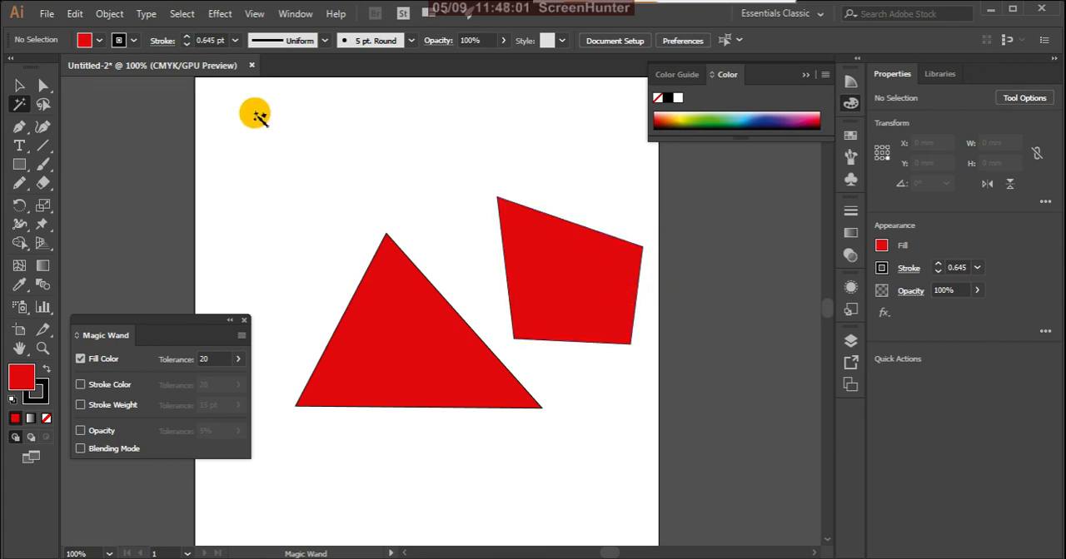
- Select both red shapes with the Lasso Tool, clear that selection, and lasso only the quadrilateral
click(44, 105)
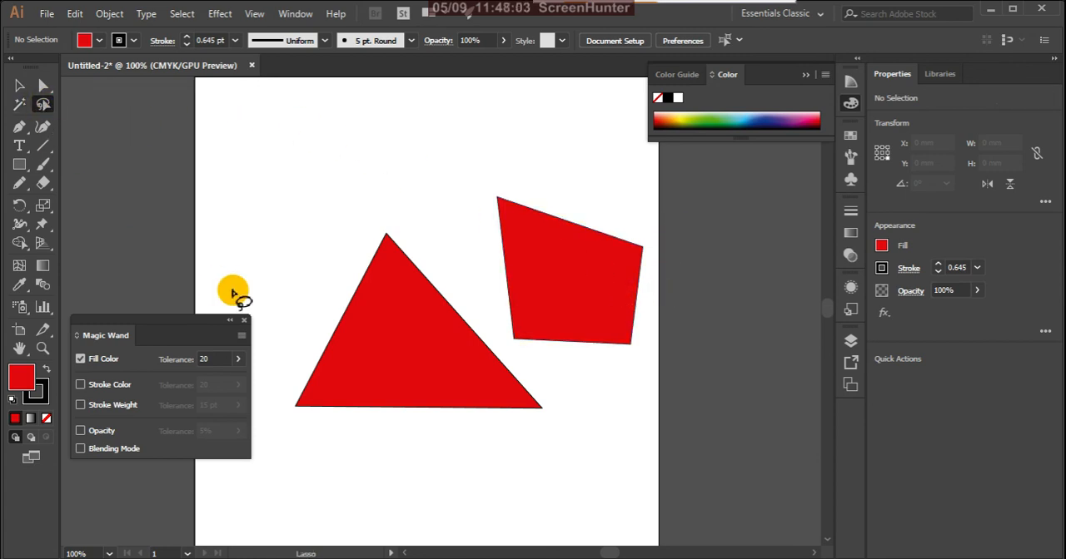
click(244, 322)
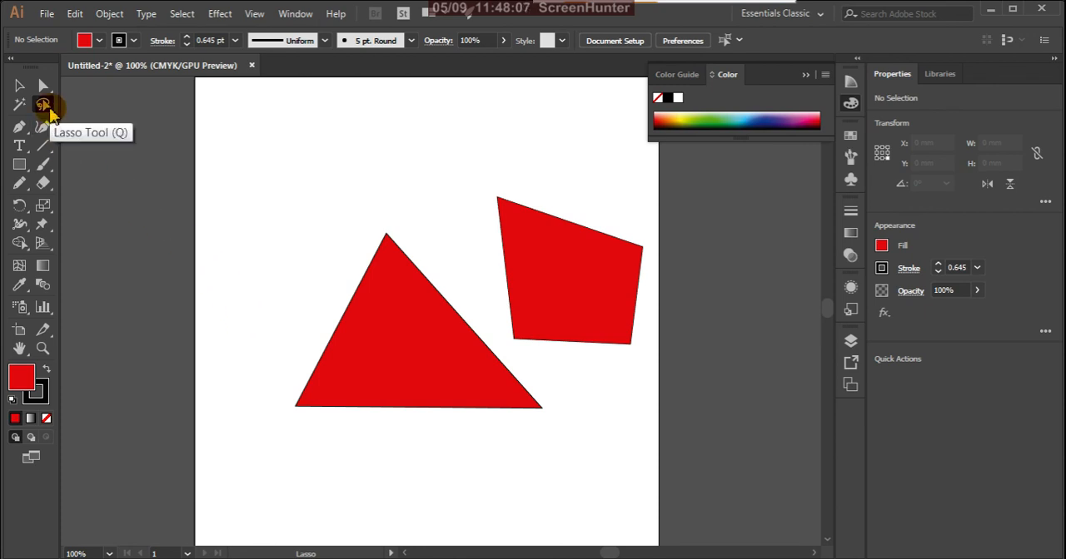
mouse_move(408, 200)
mouse_down()
mouse_move(319, 266)
mouse_move(294, 420)
mouse_move(483, 512)
mouse_move(575, 421)
mouse_move(533, 339)
mouse_move(454, 283)
mouse_move(400, 208)
mouse_up()
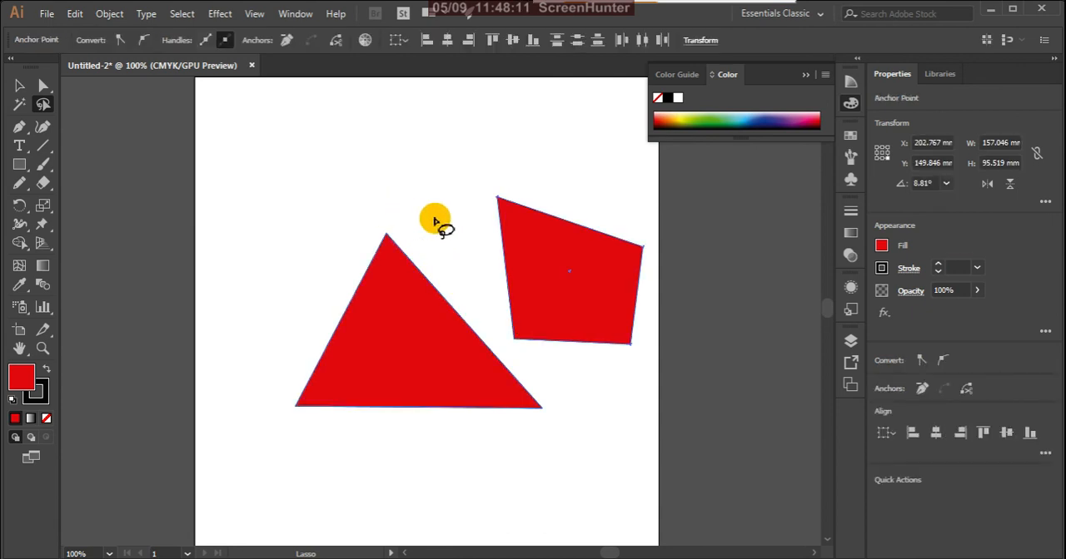
click(457, 255)
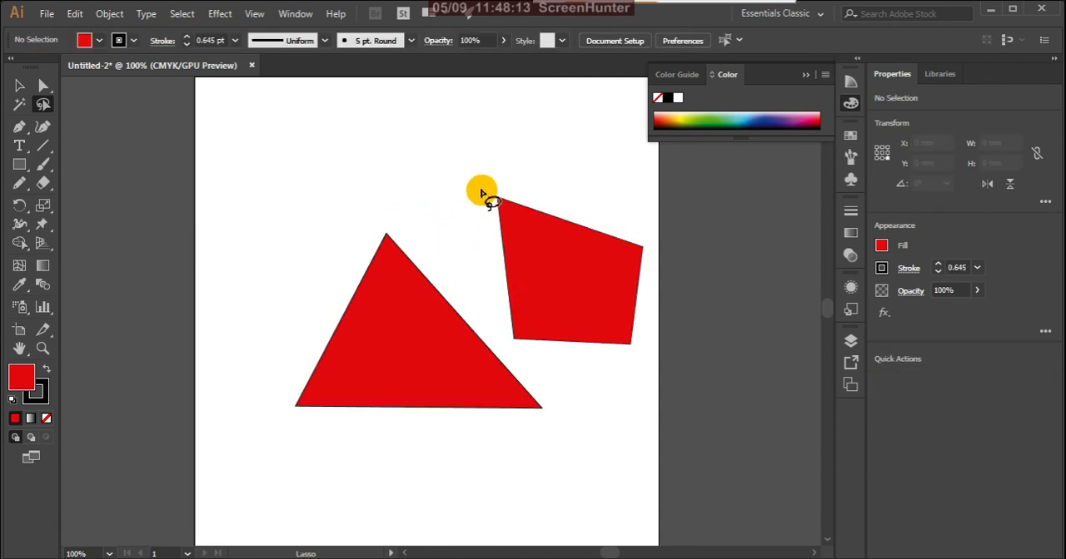
mouse_move(481, 180)
mouse_down()
mouse_move(482, 284)
mouse_move(510, 350)
mouse_move(546, 376)
mouse_move(664, 386)
mouse_move(680, 275)
mouse_move(637, 212)
mouse_move(483, 200)
mouse_up()
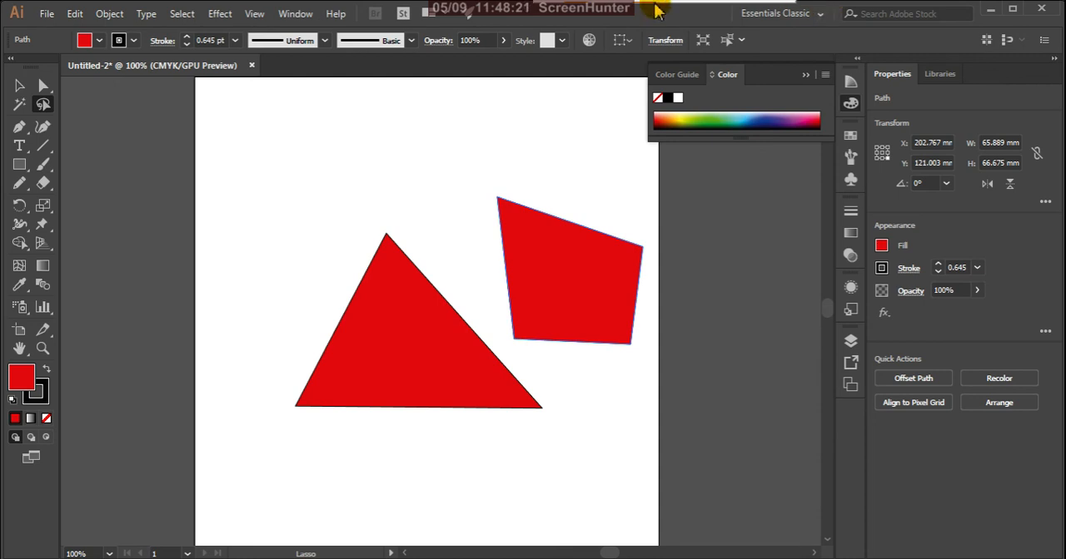
- Look over the Pen Tool variants and select the red quadrilateral with the Selection Tool
click(27, 135)
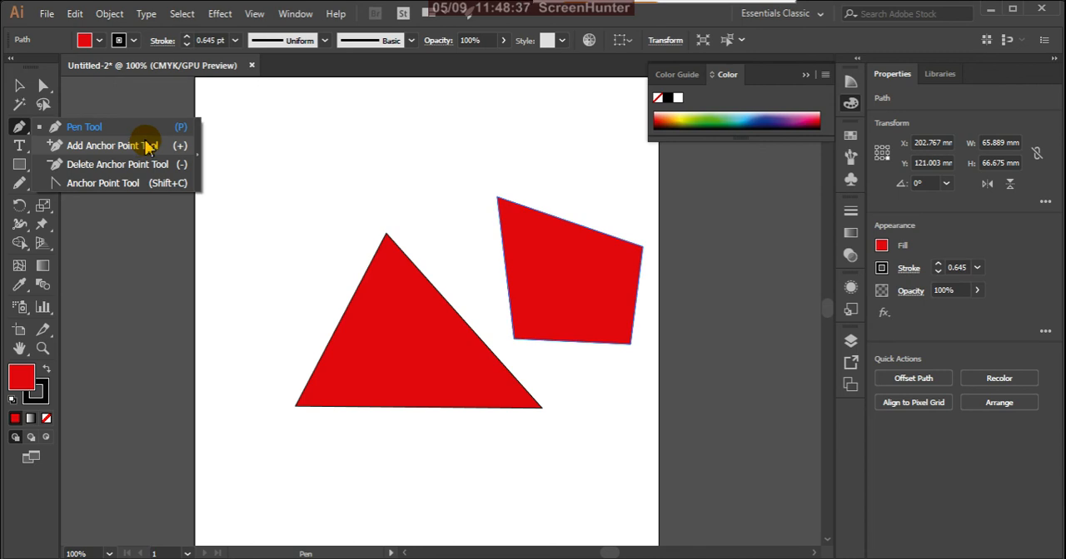
click(83, 127)
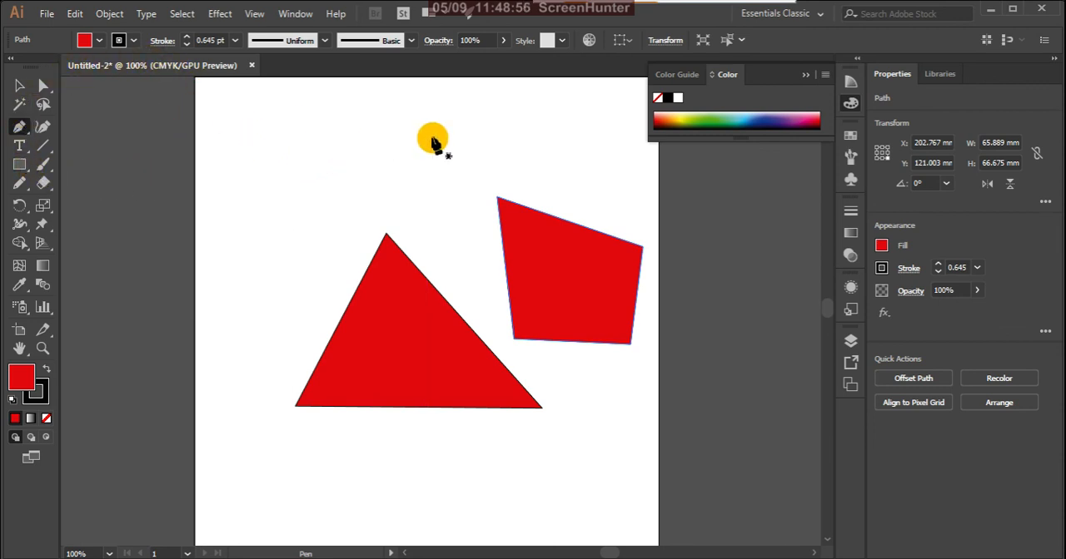
click(19, 86)
click(504, 204)
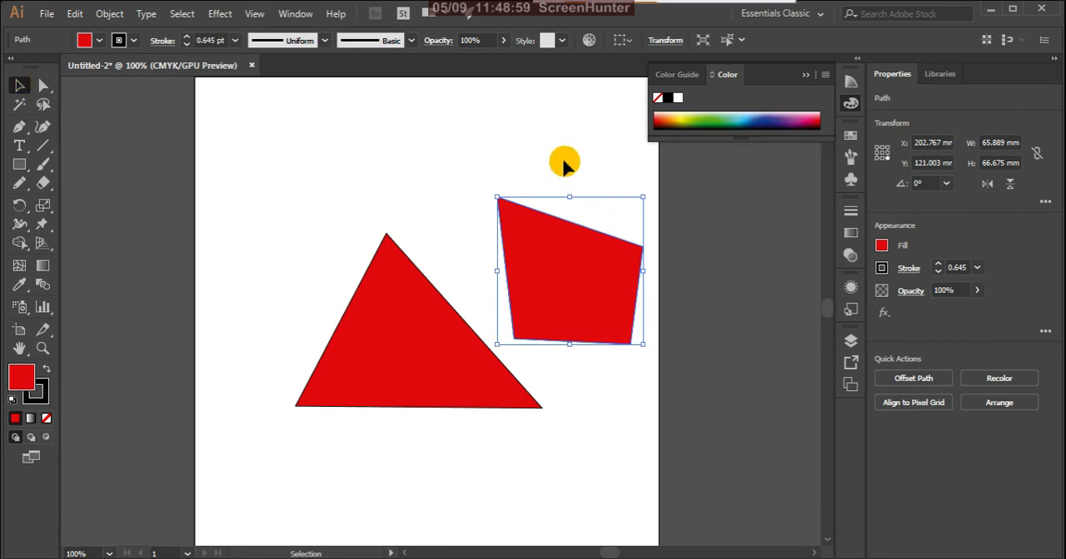